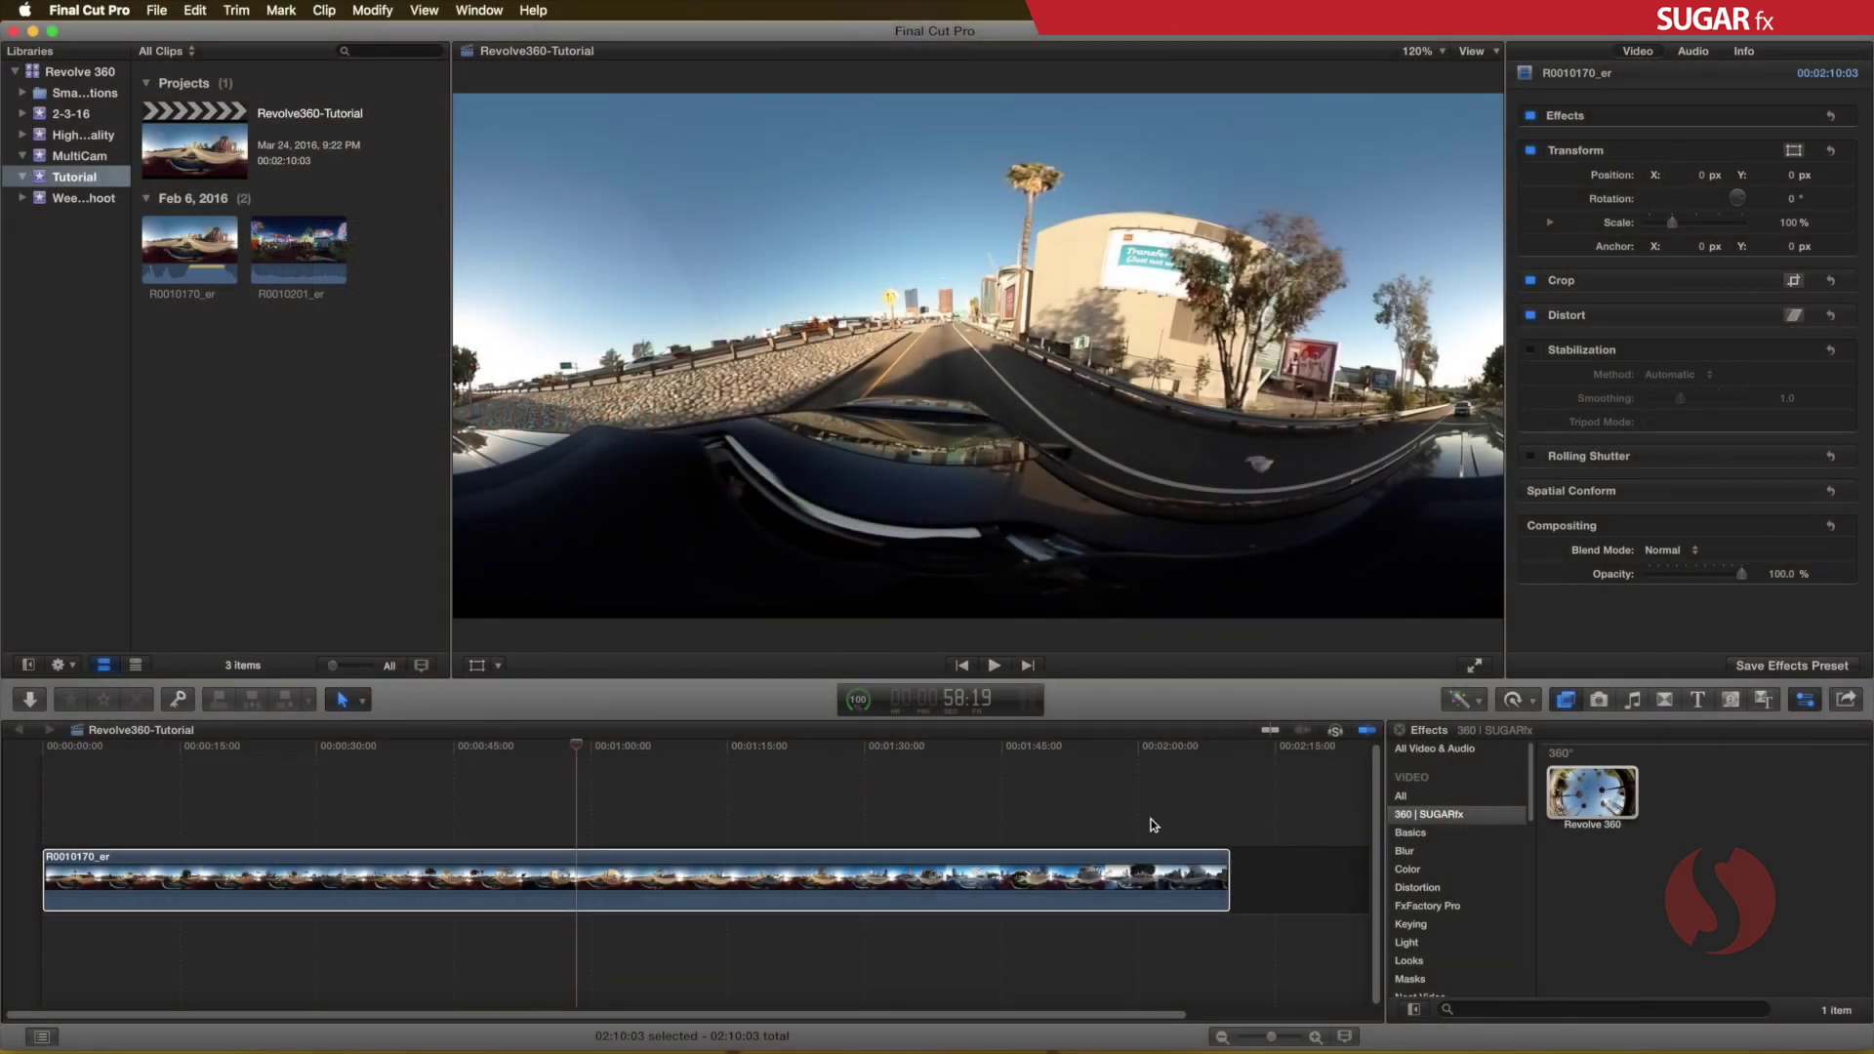
Apply Revolve 360 to the R0010170_er clip, giving it a Miniature World little-planet look
left_click(906, 871)
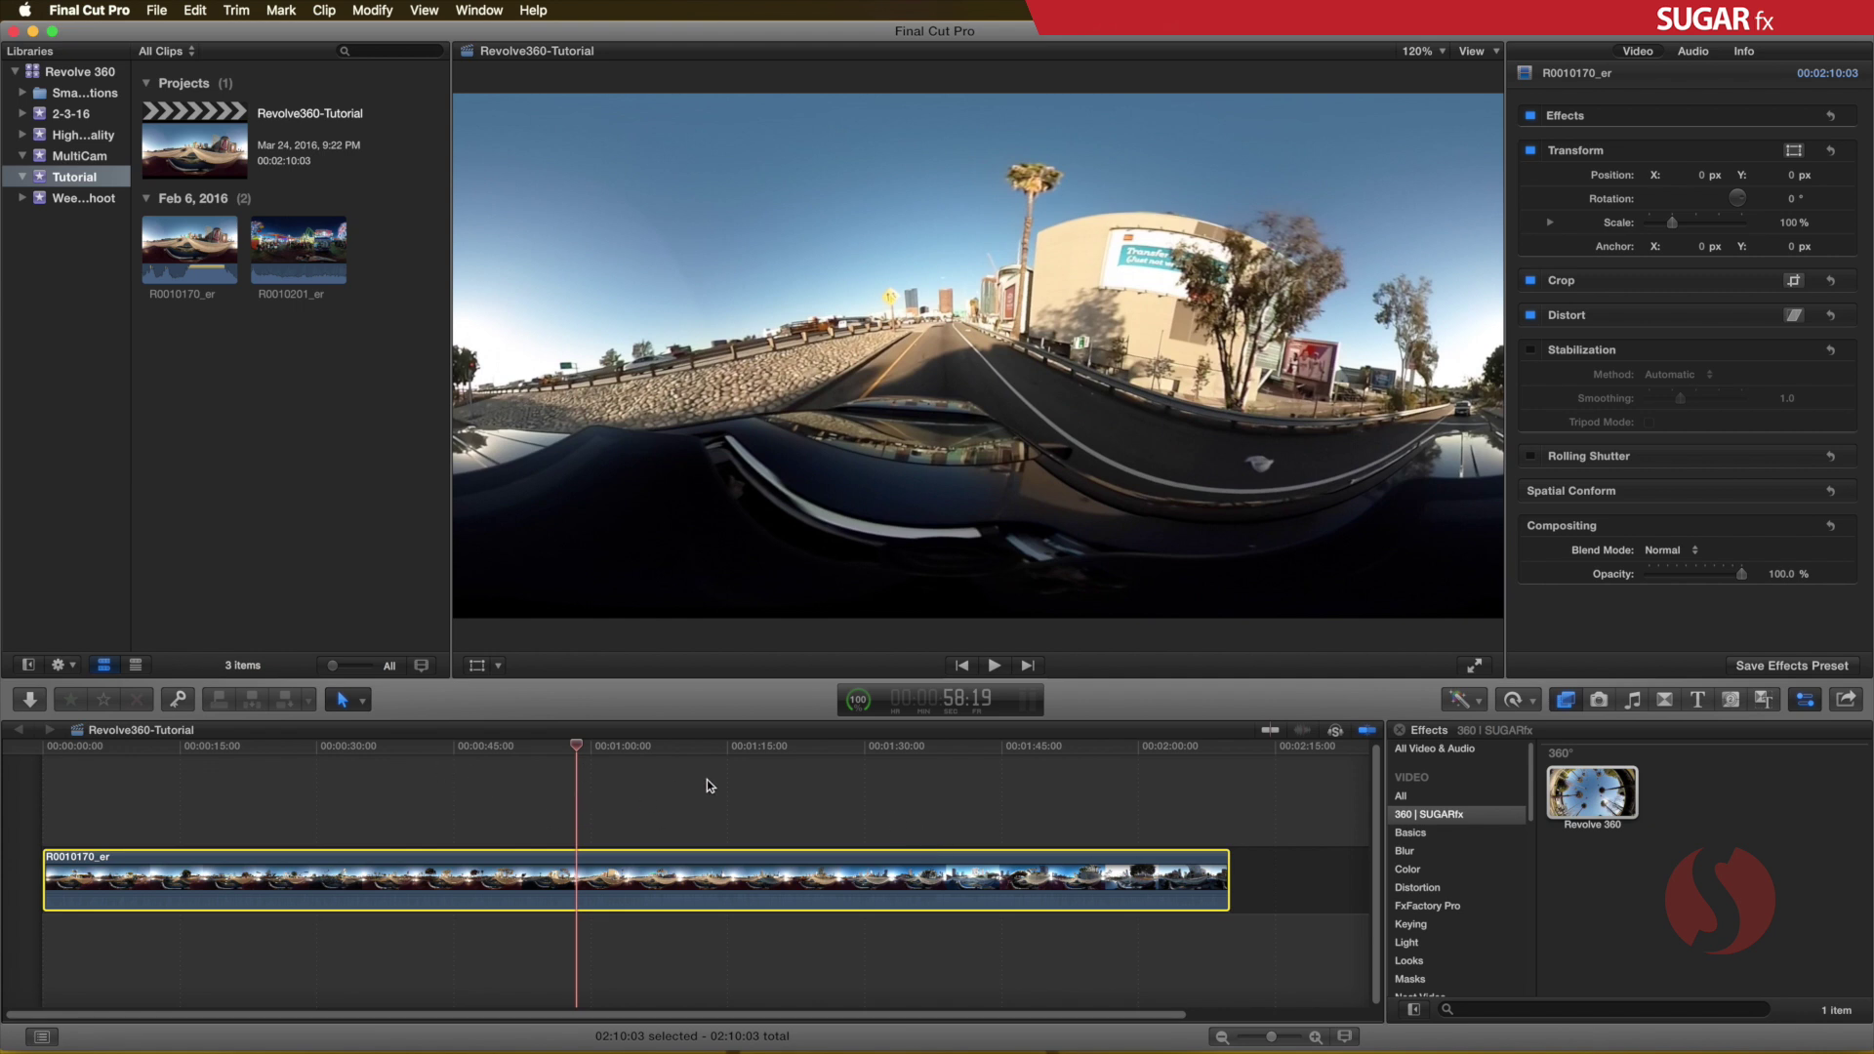
left_click_drag(1591, 791, 569, 872)
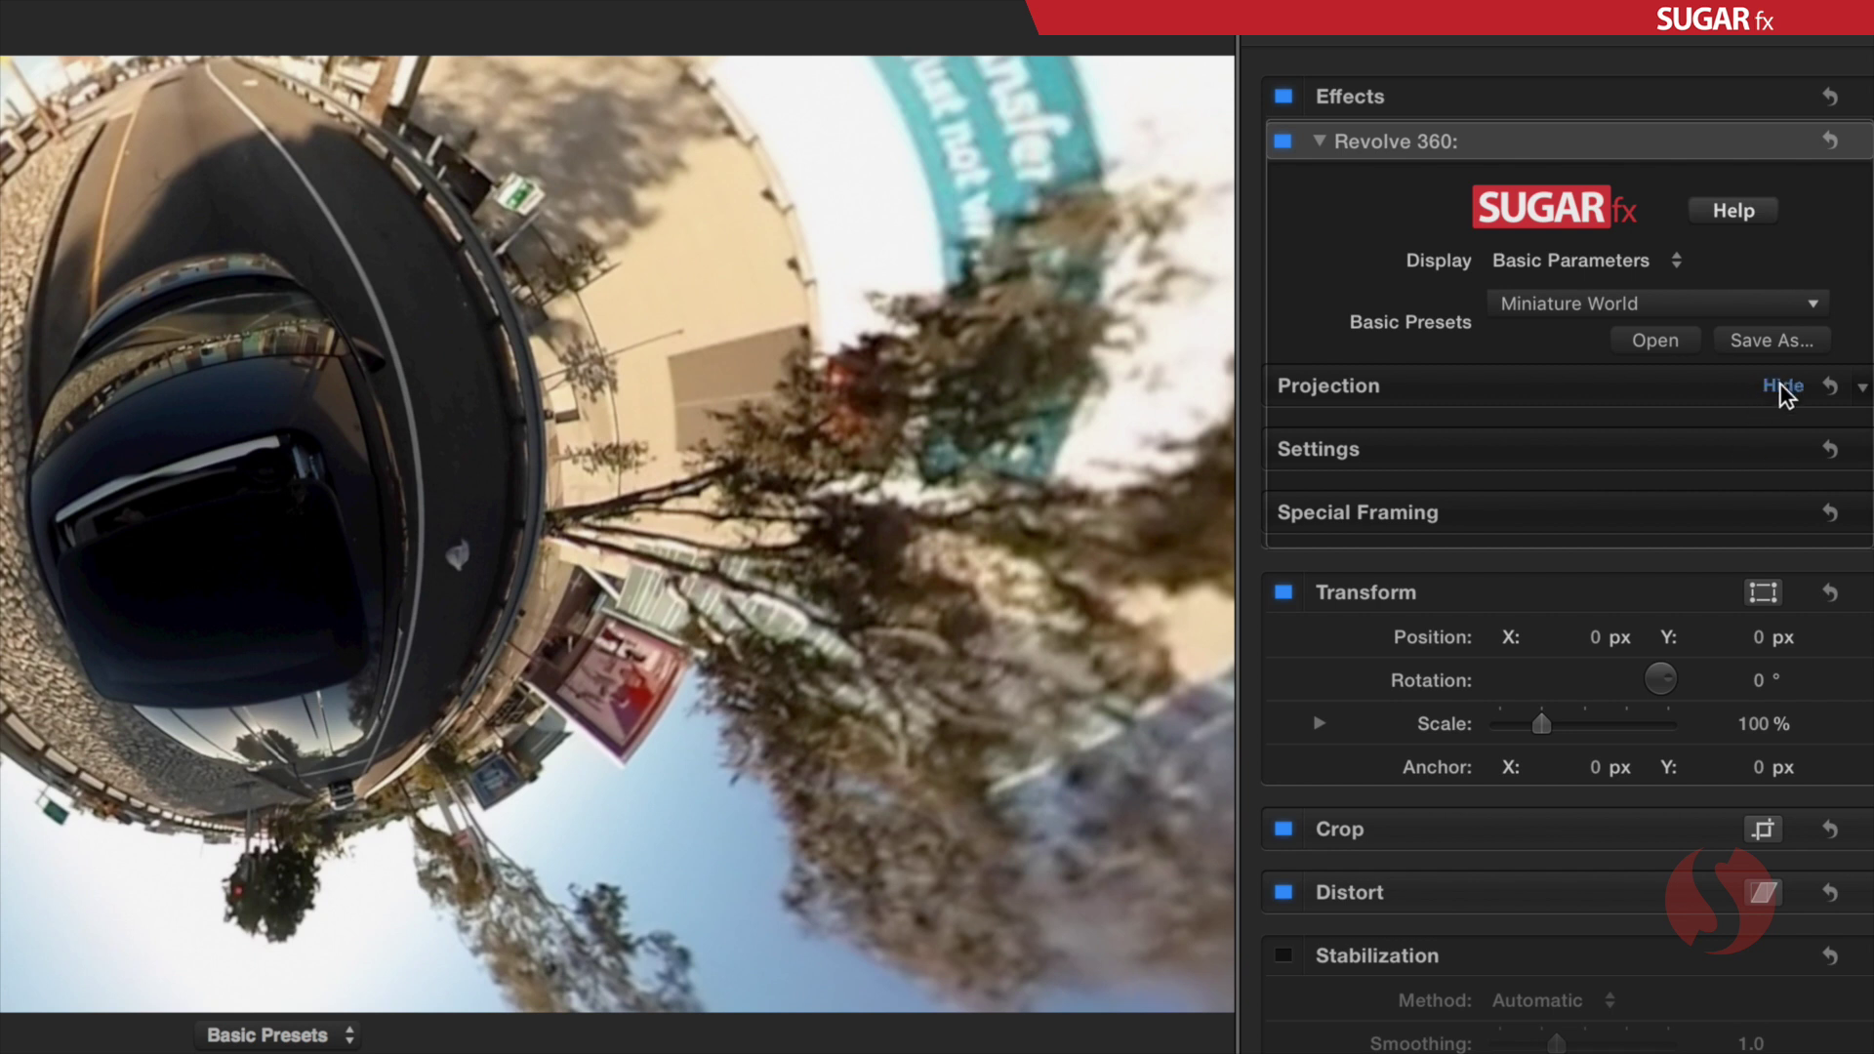
Tilt the little-planet view from -90 to -74 and adjust the Fish Eye amount
left_click(1780, 387)
left_click(1782, 386)
left_click(1781, 449)
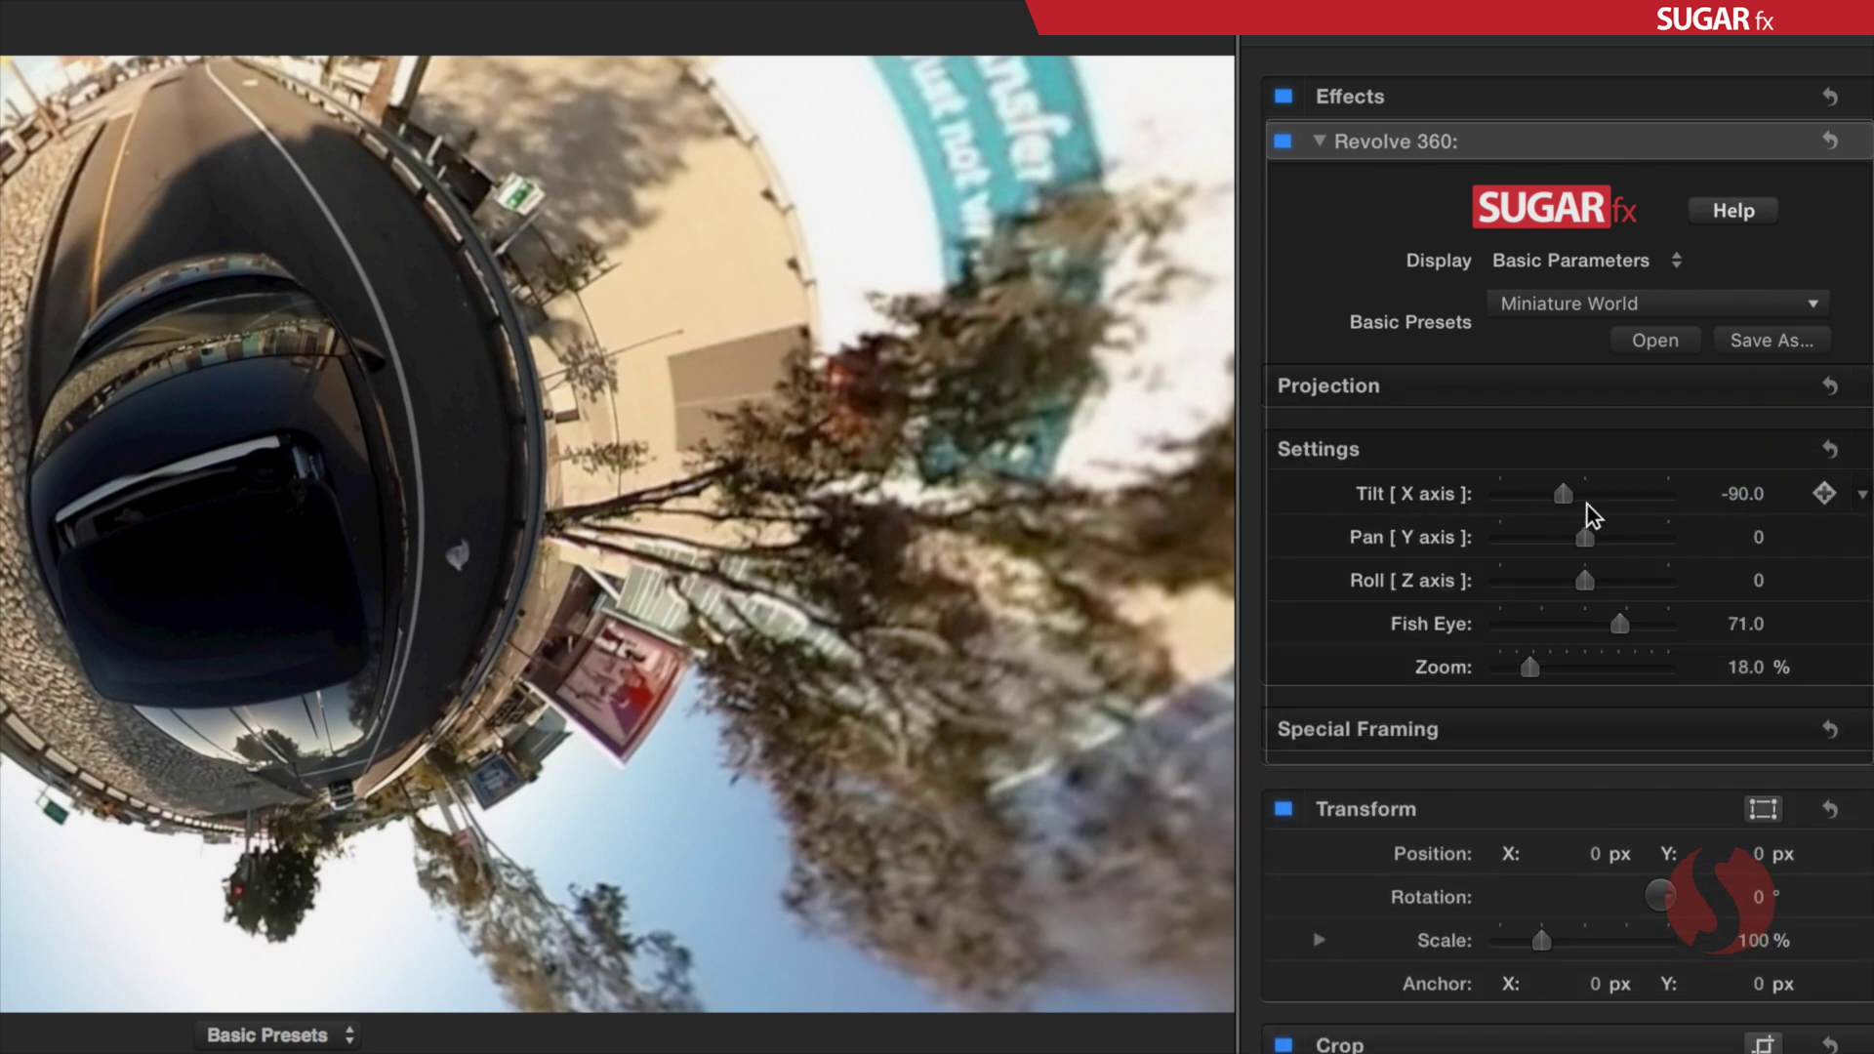
left_click_drag(1571, 503, 1588, 585)
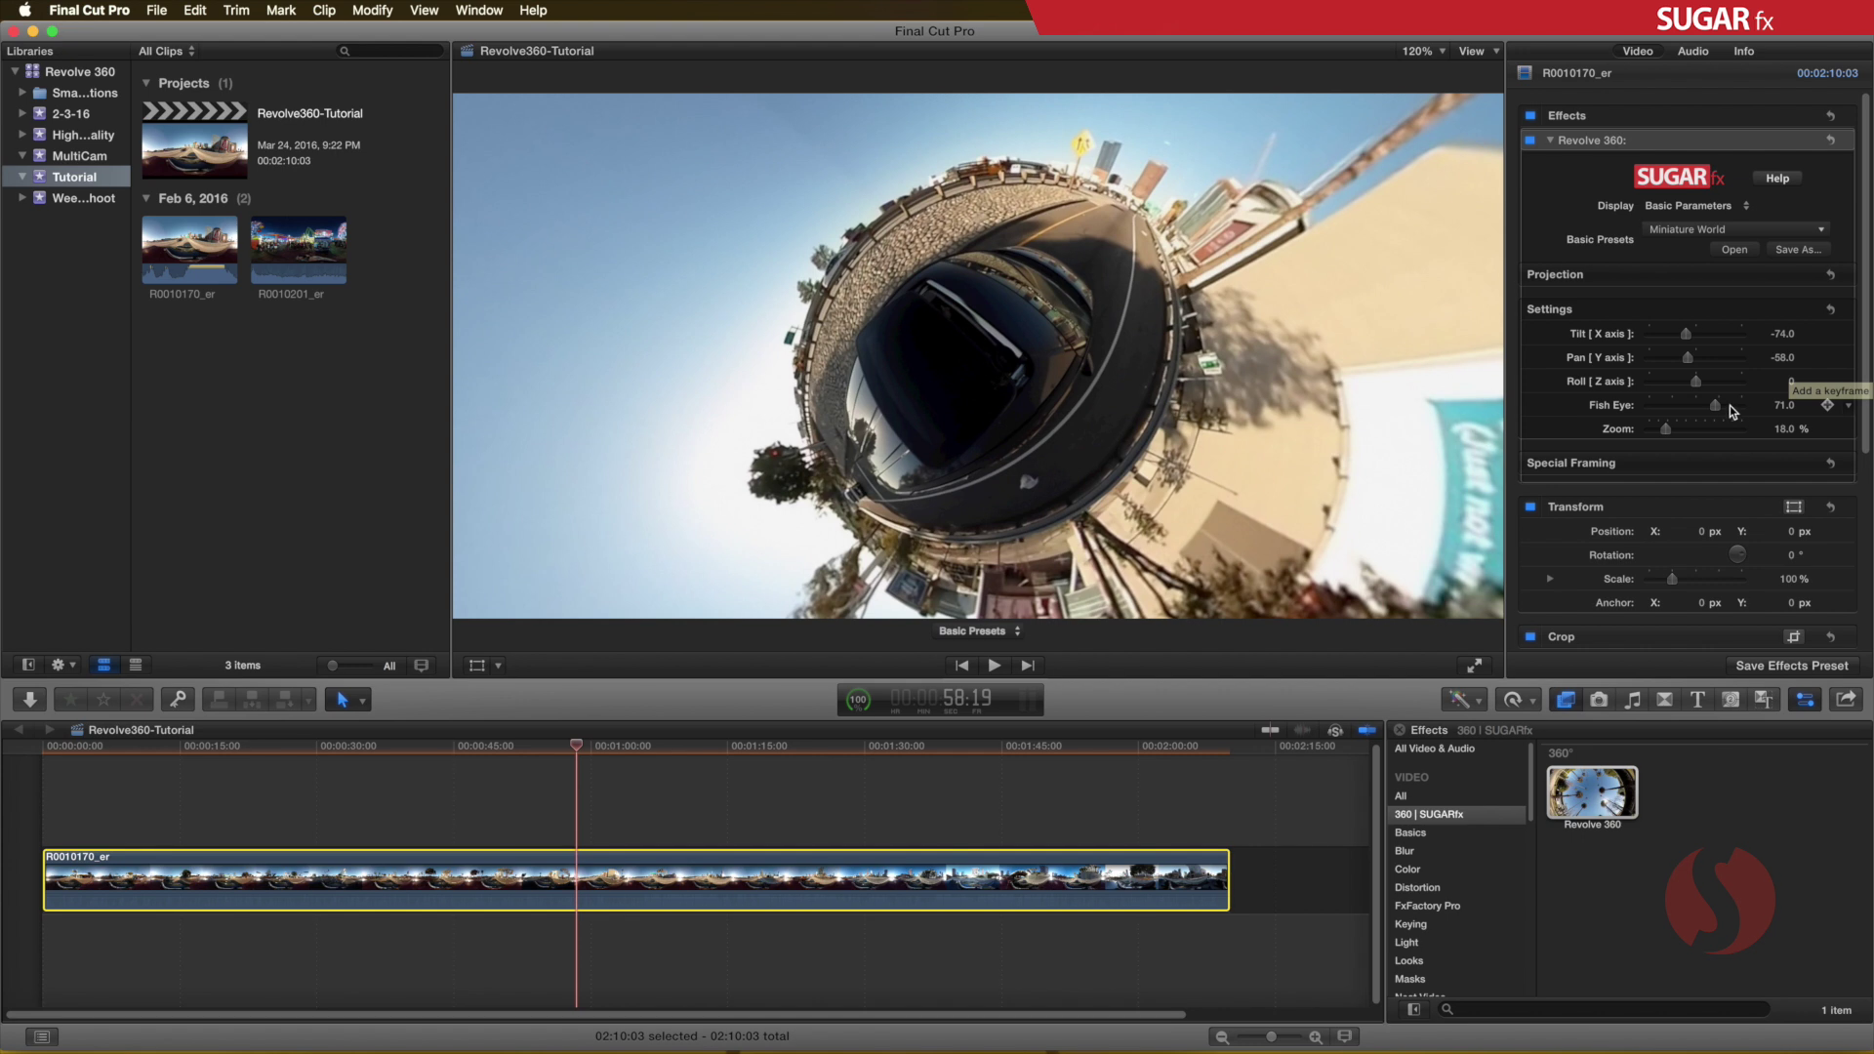
left_click_drag(1714, 406, 1672, 459)
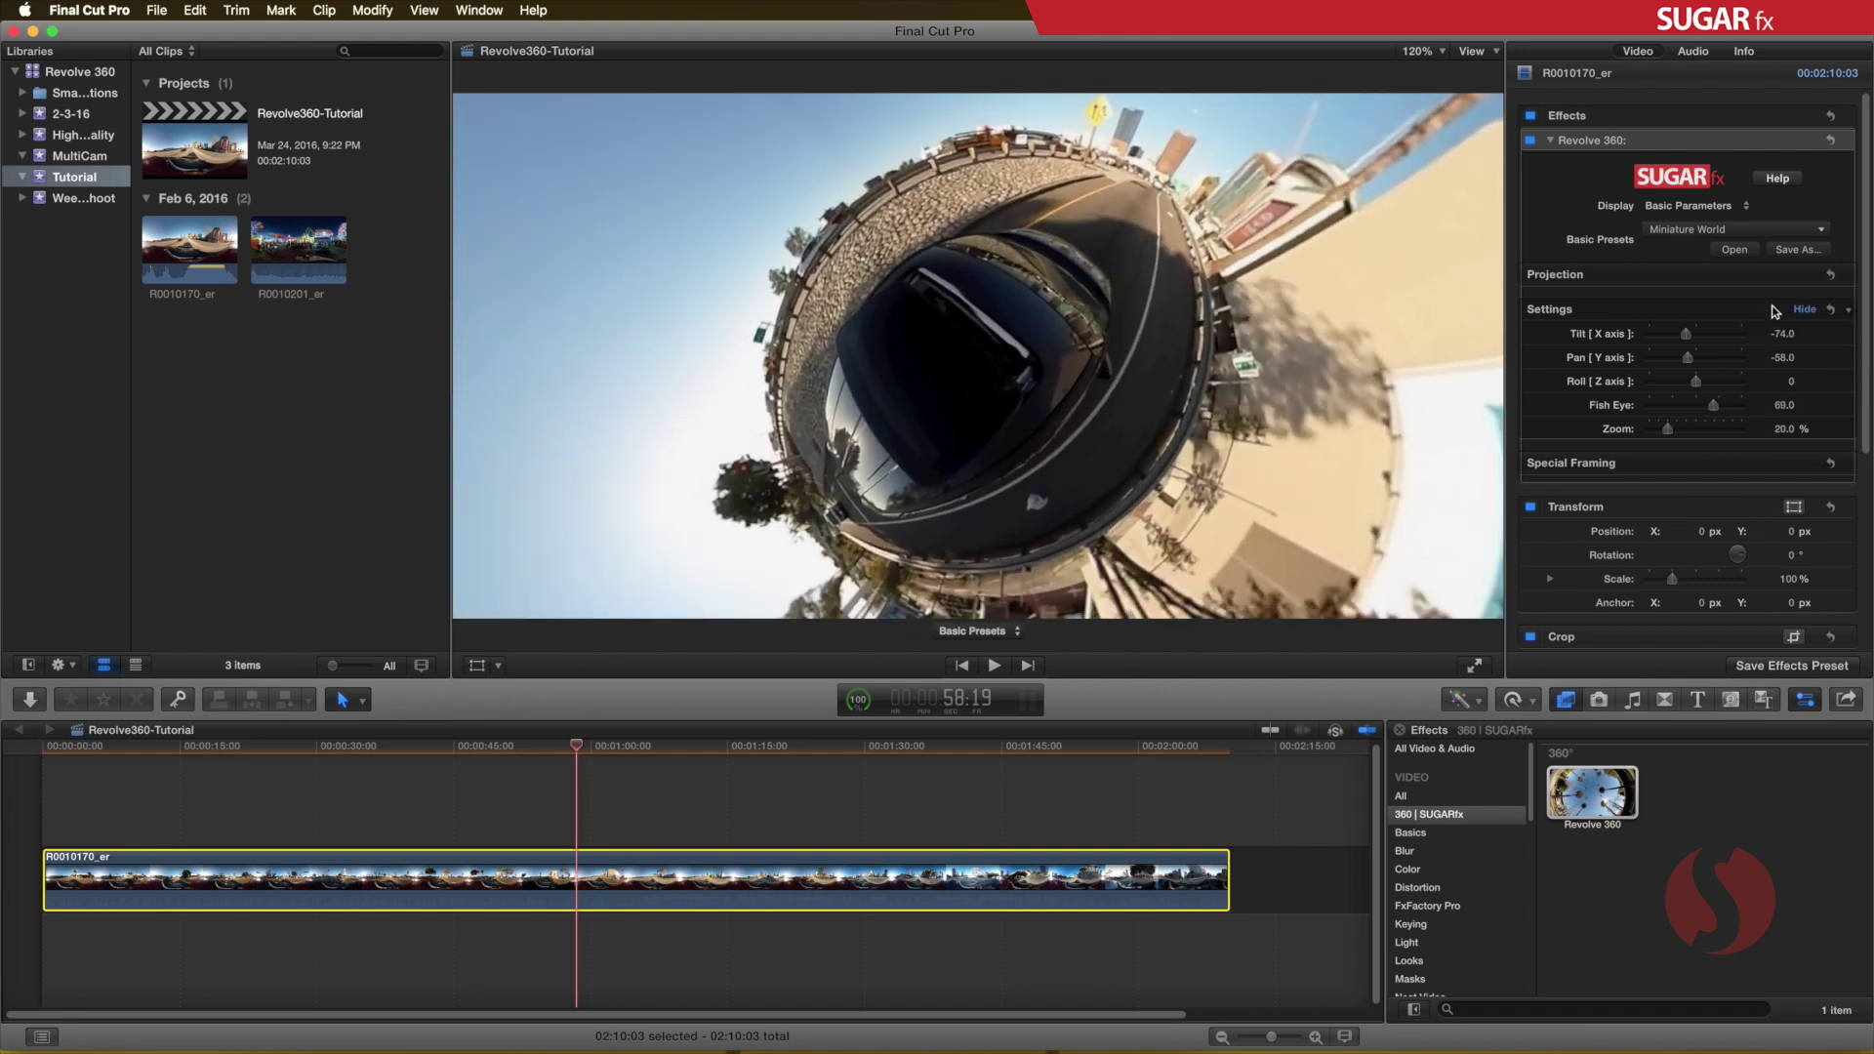
Collapse Settings and try Special Framing Dolly at -2.0, shrinking the planet
left_click(1803, 314)
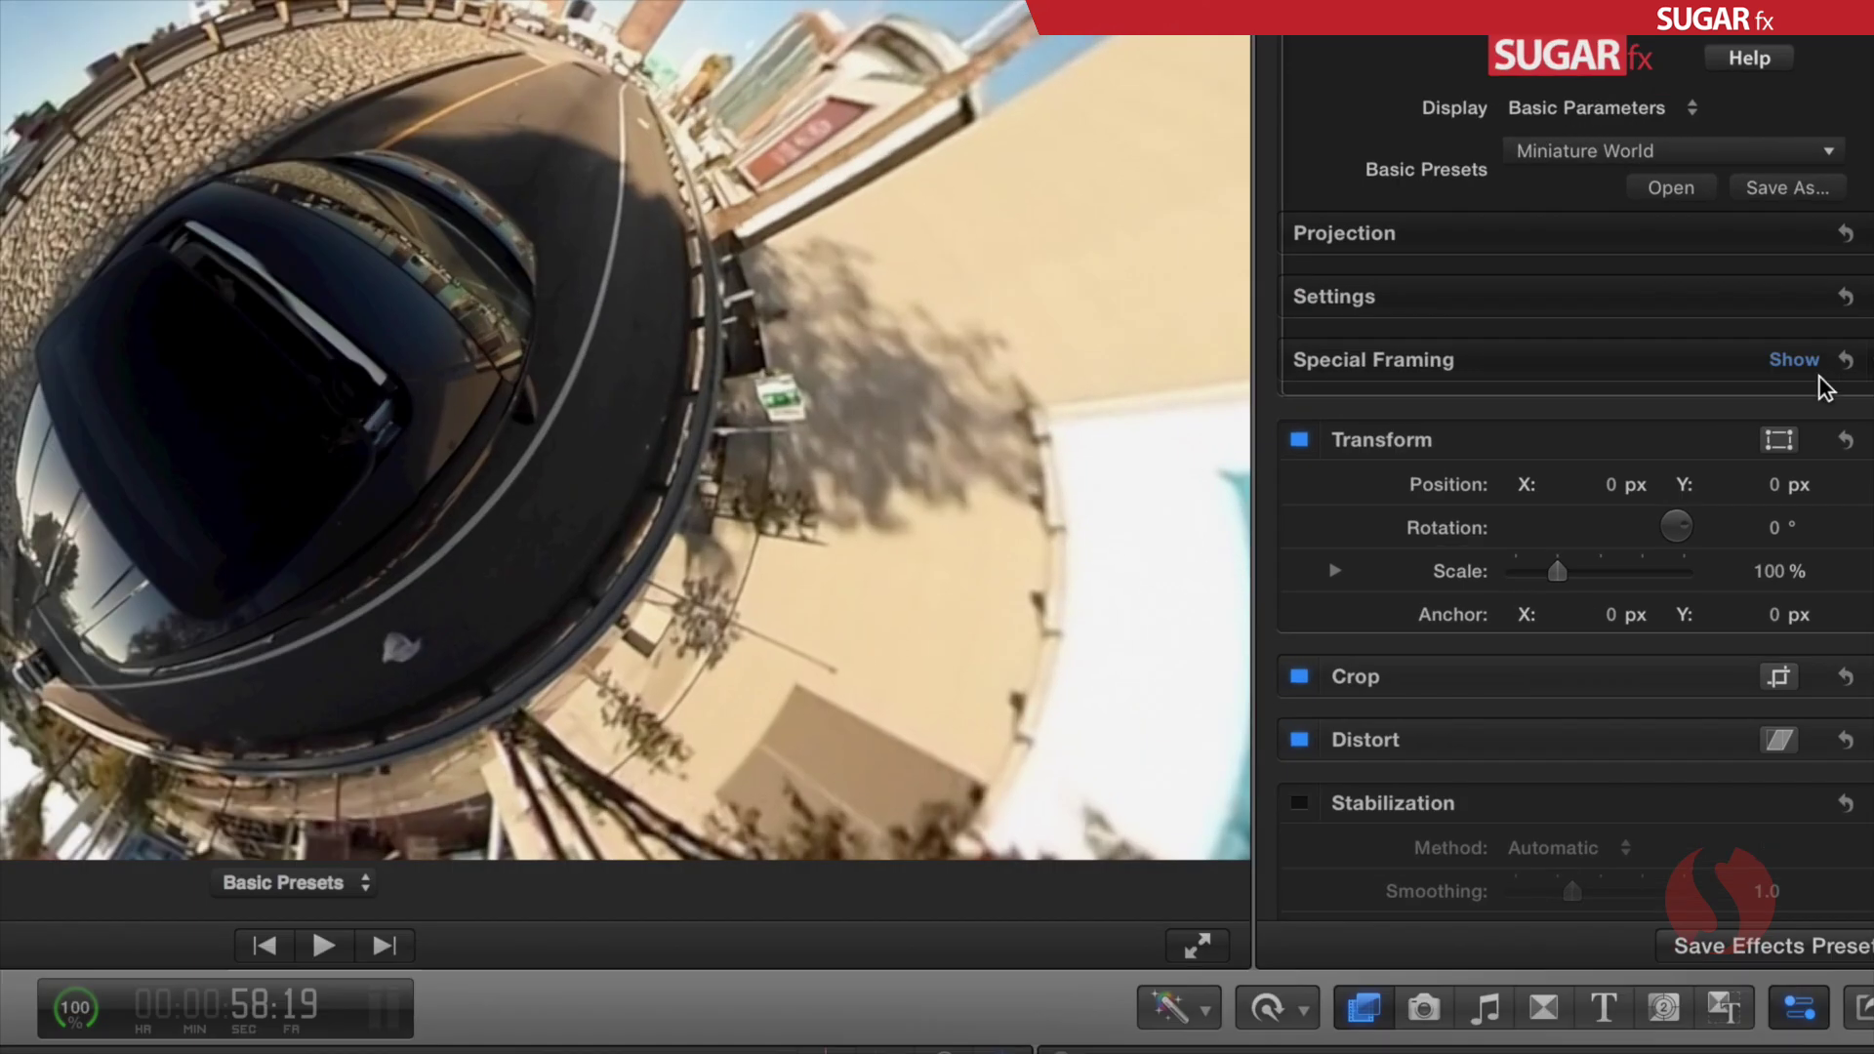
left_click(1803, 344)
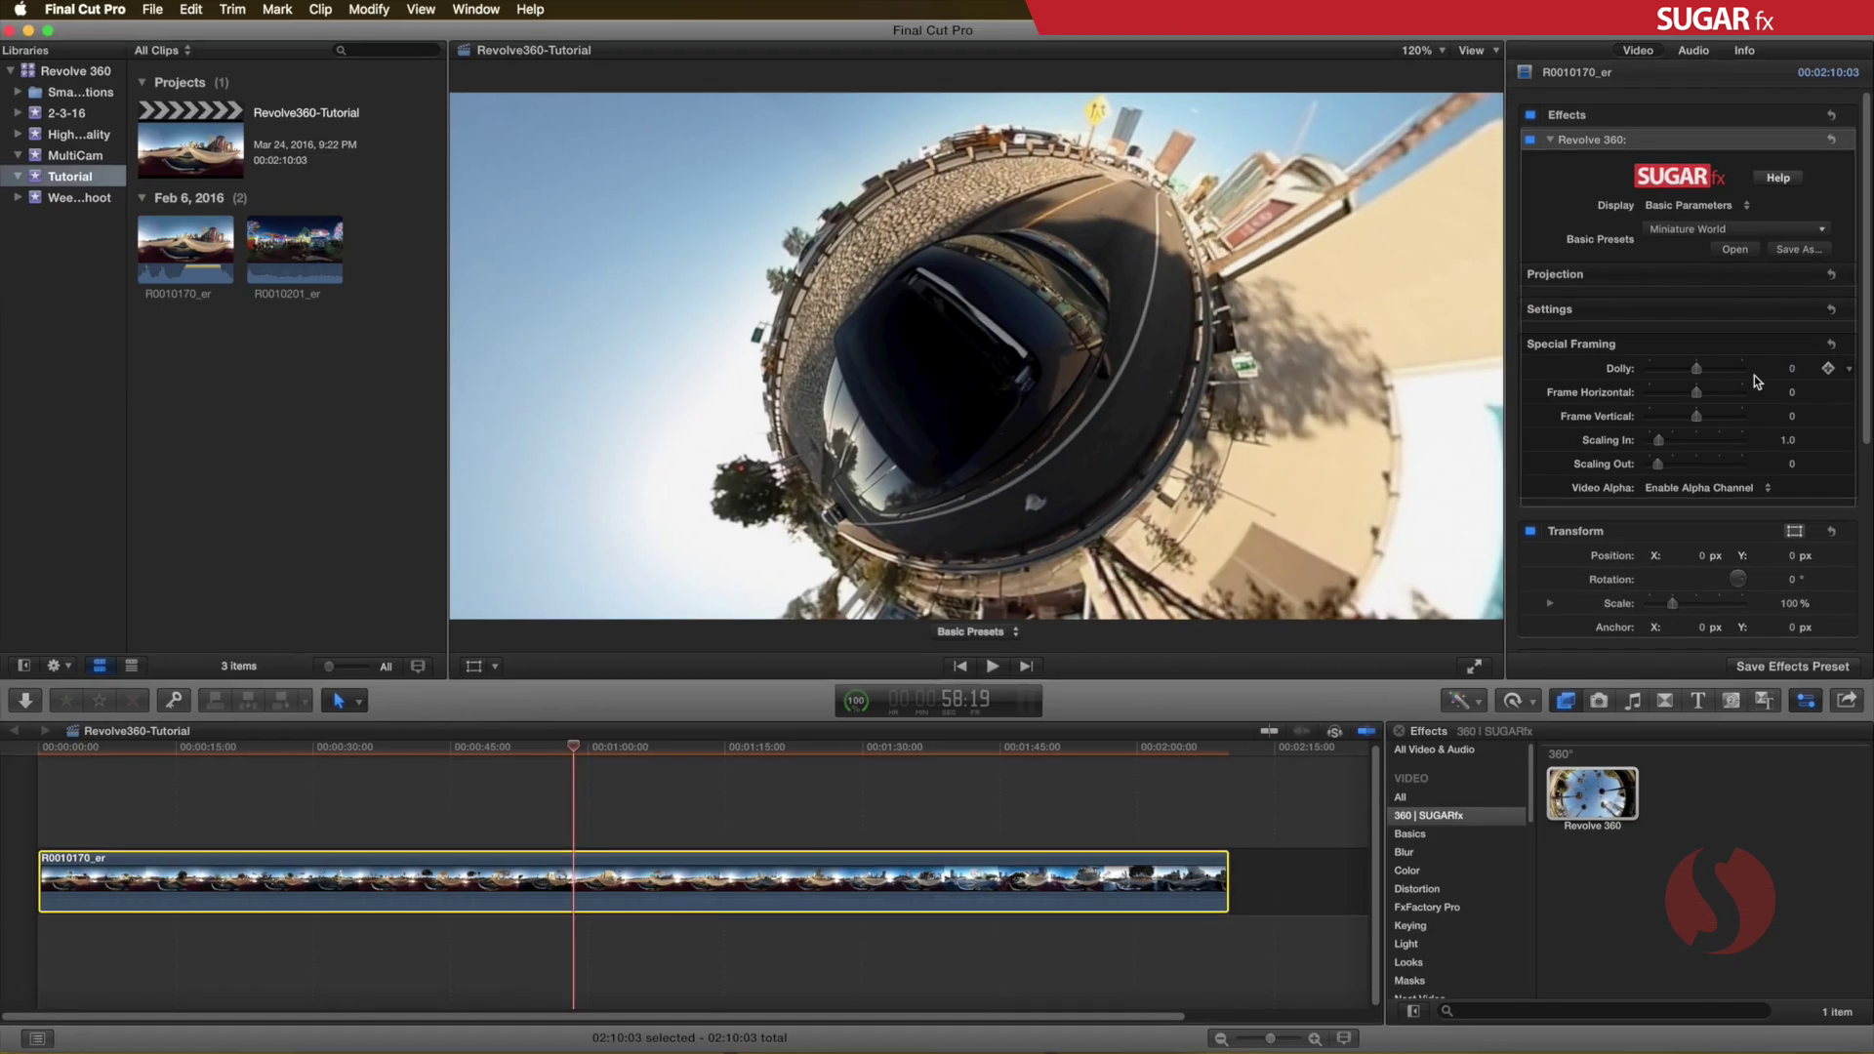
left_click_drag(1697, 372, 1661, 444)
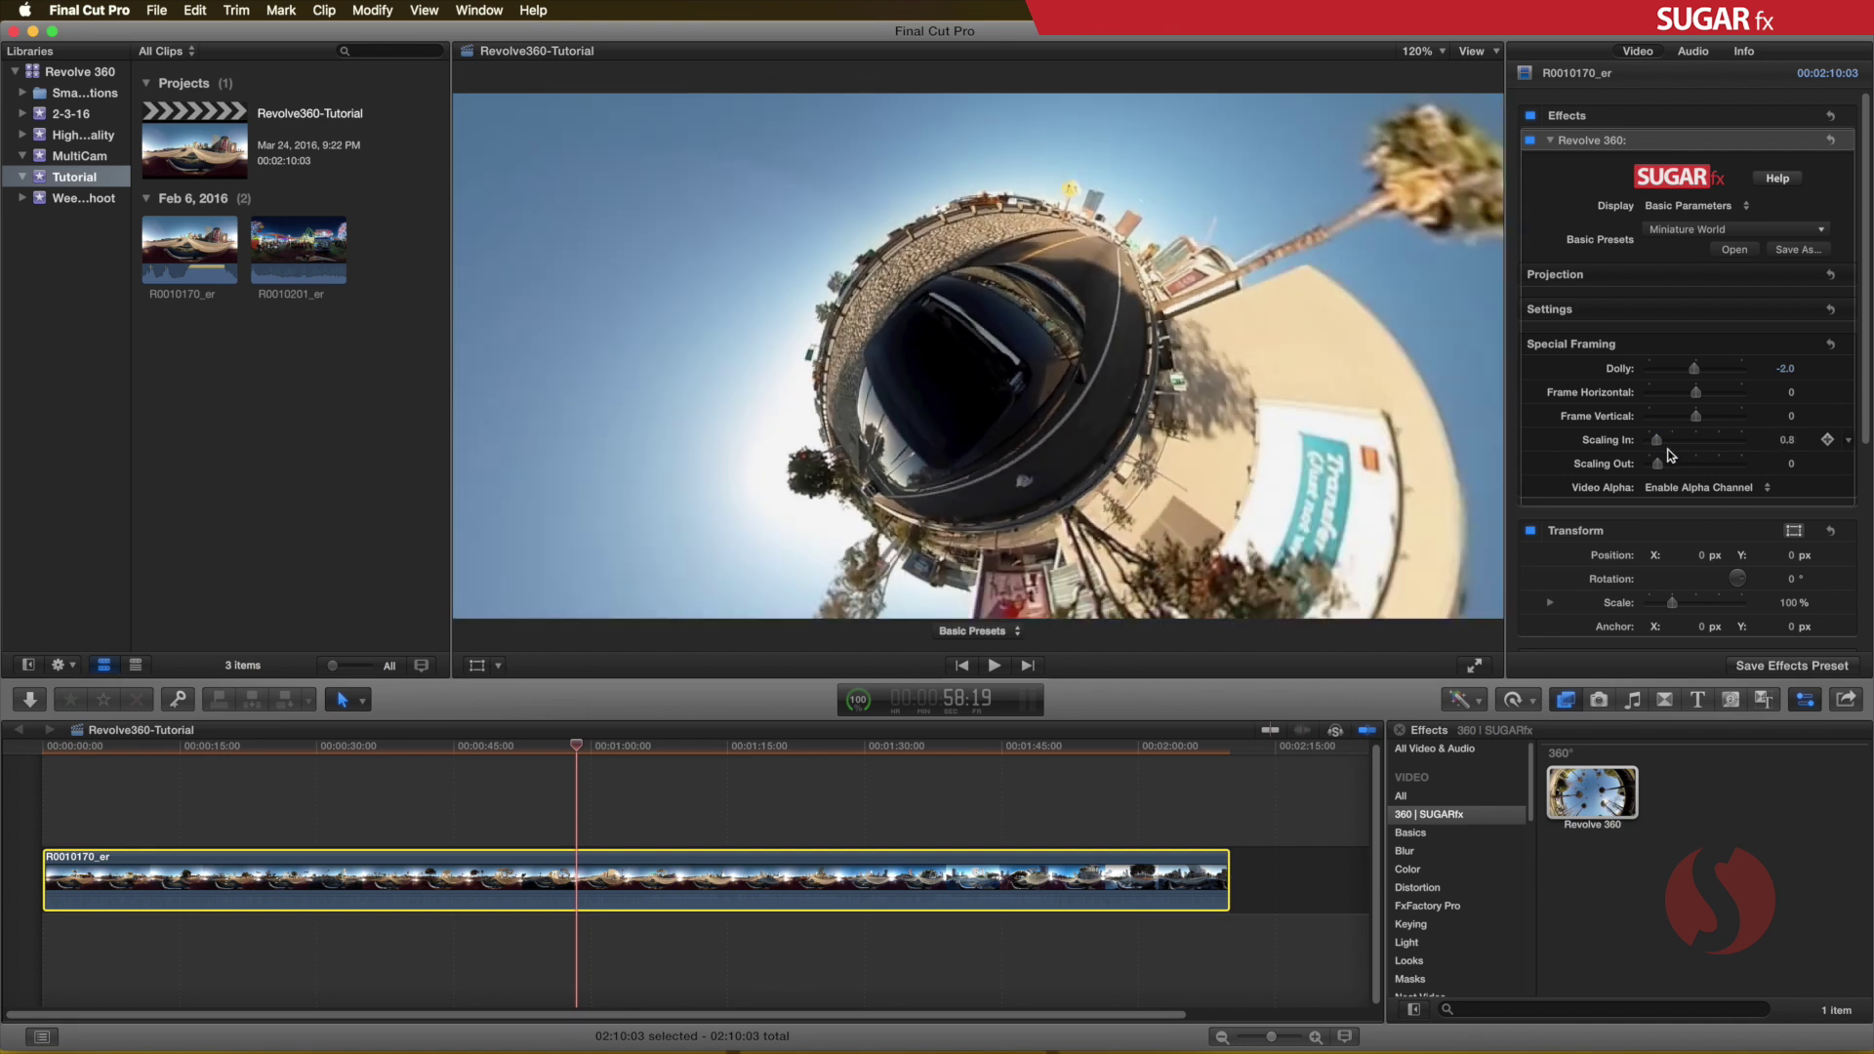
Collapse Special Framing and switch the Revolve 360 Display mode to Automatic Animation
left_click(1803, 344)
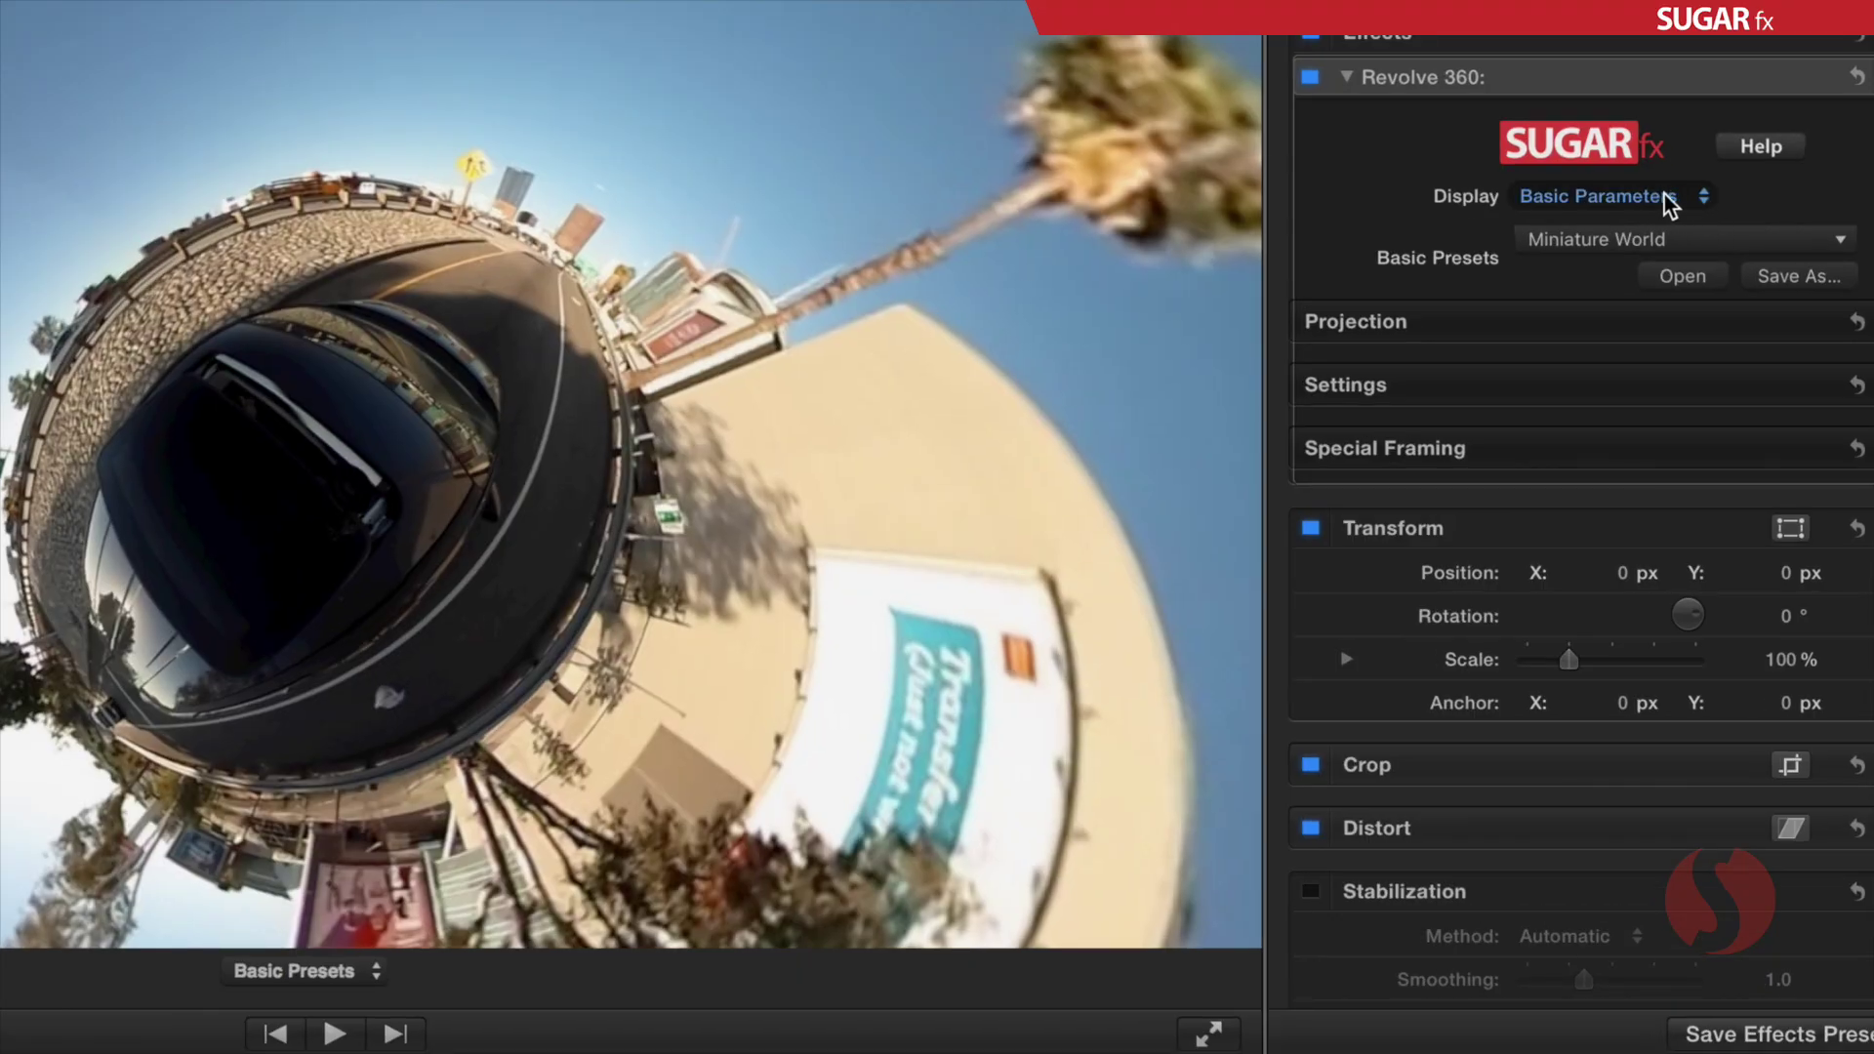
mouse_move(1540, 375)
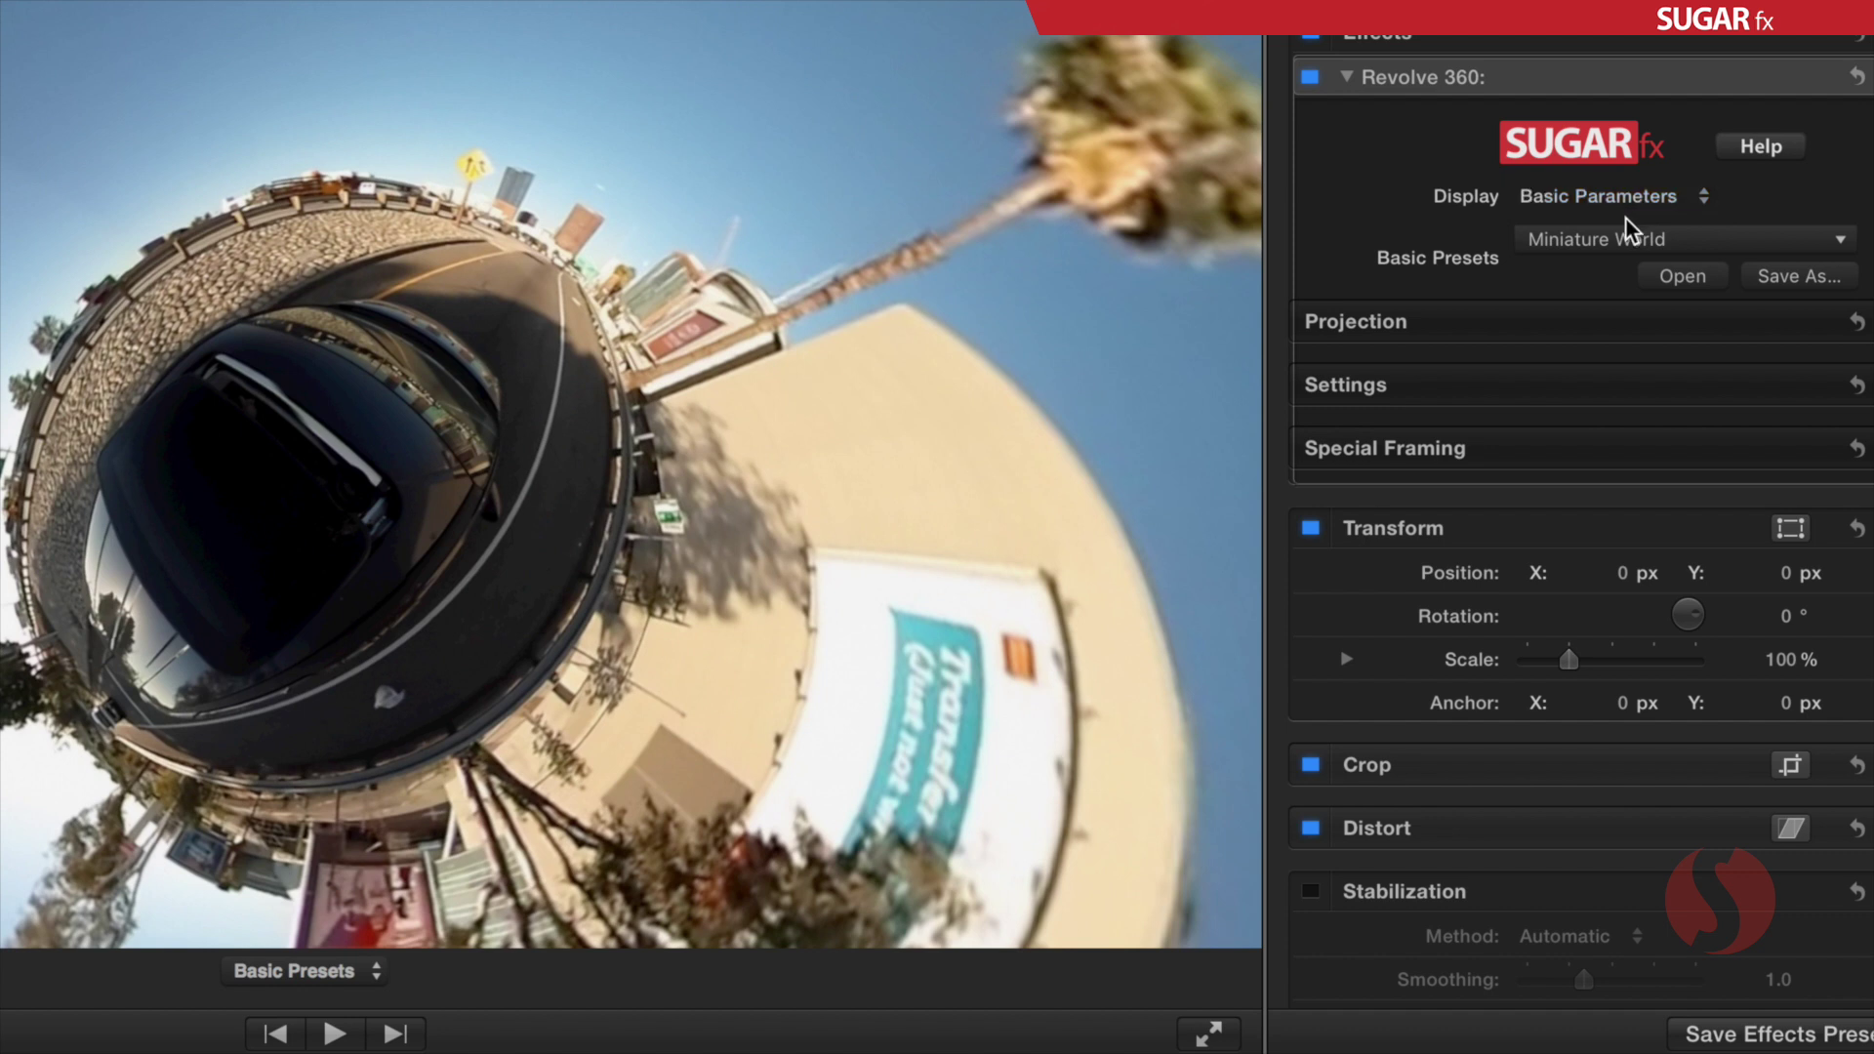
left_click(1562, 193)
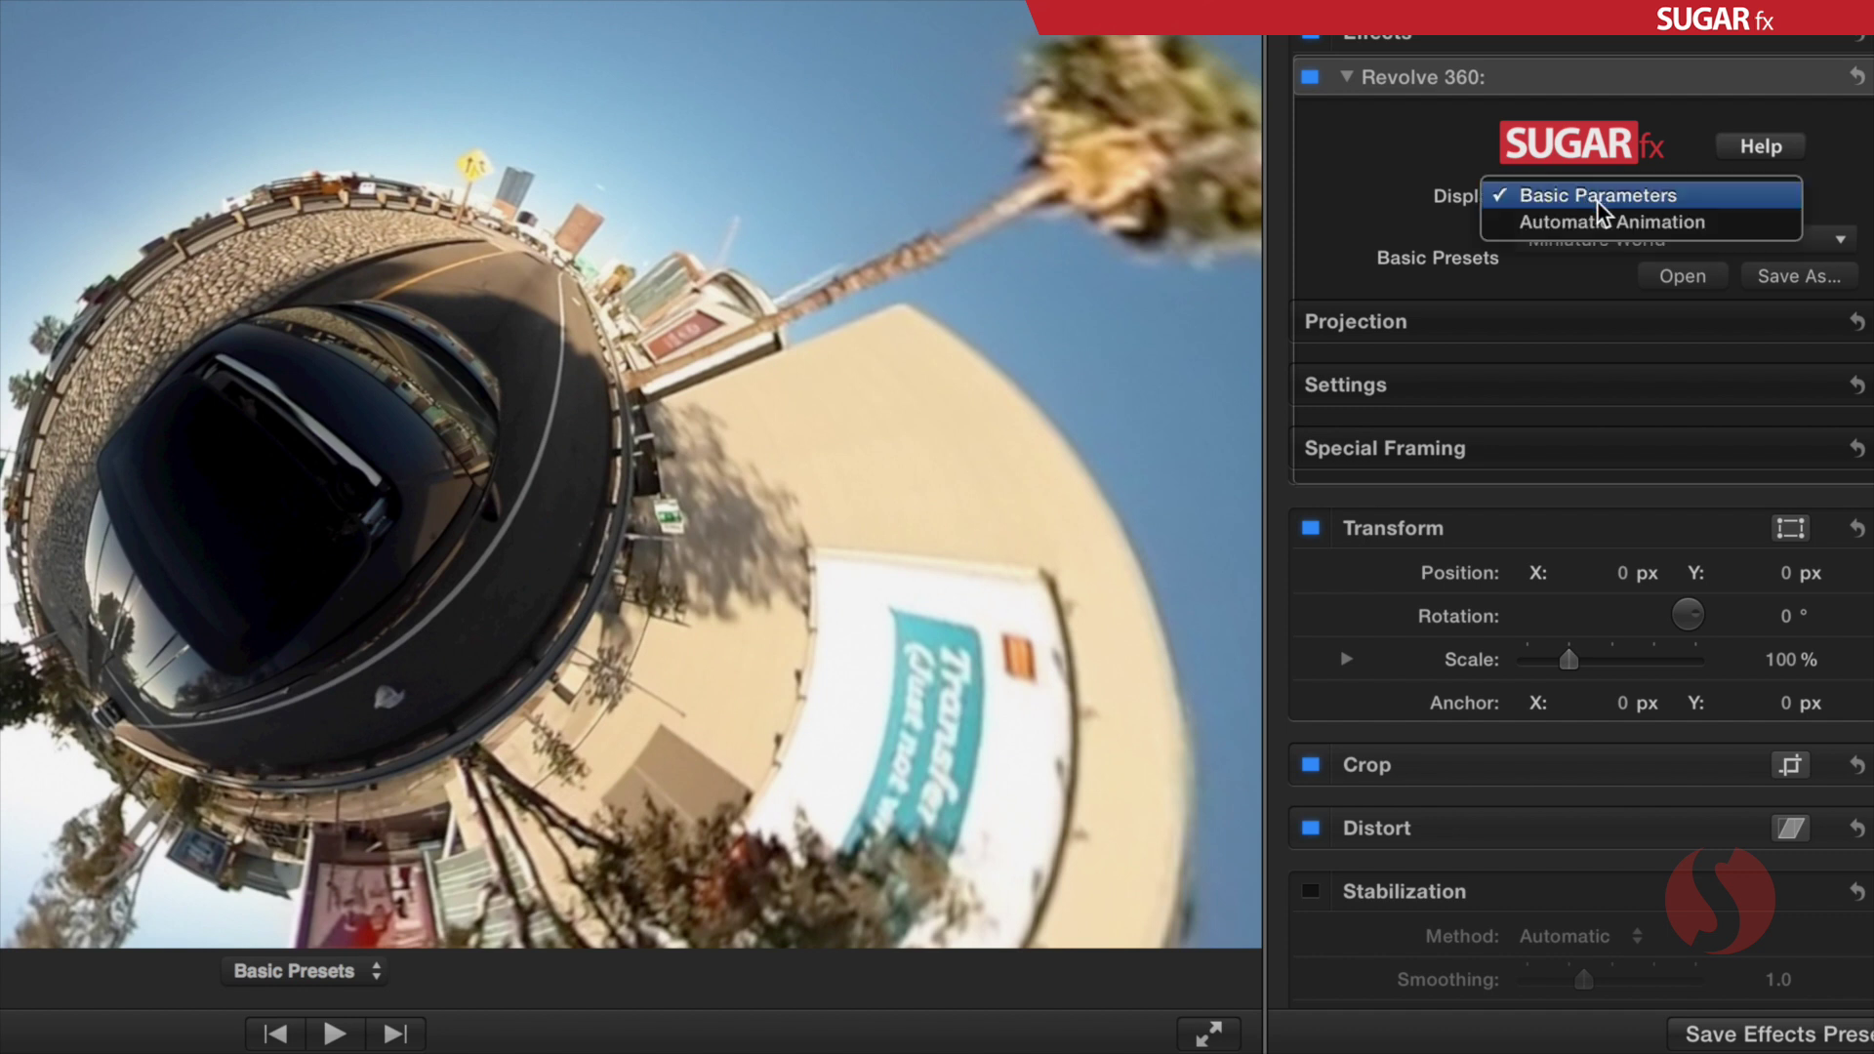
left_click(1689, 226)
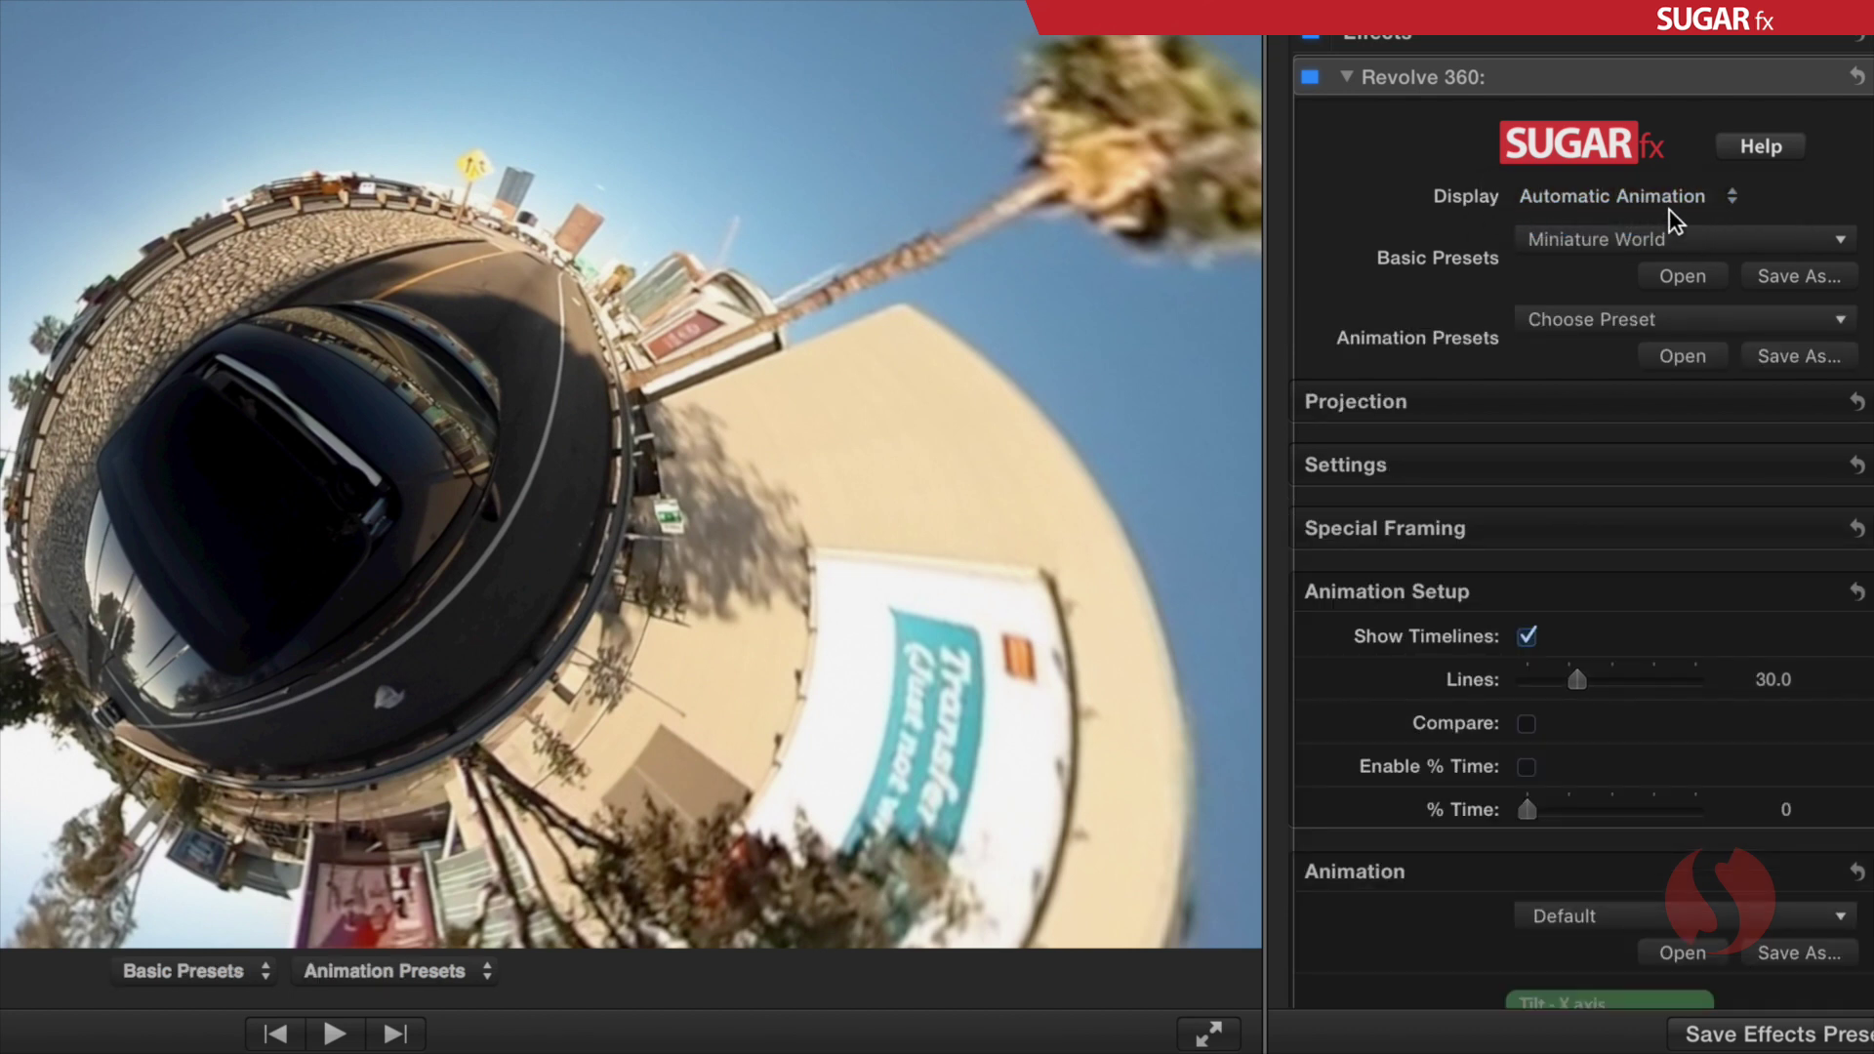
Browse the Animation Presets list without choosing a preset
mouse_move(1610, 402)
left_click(1582, 317)
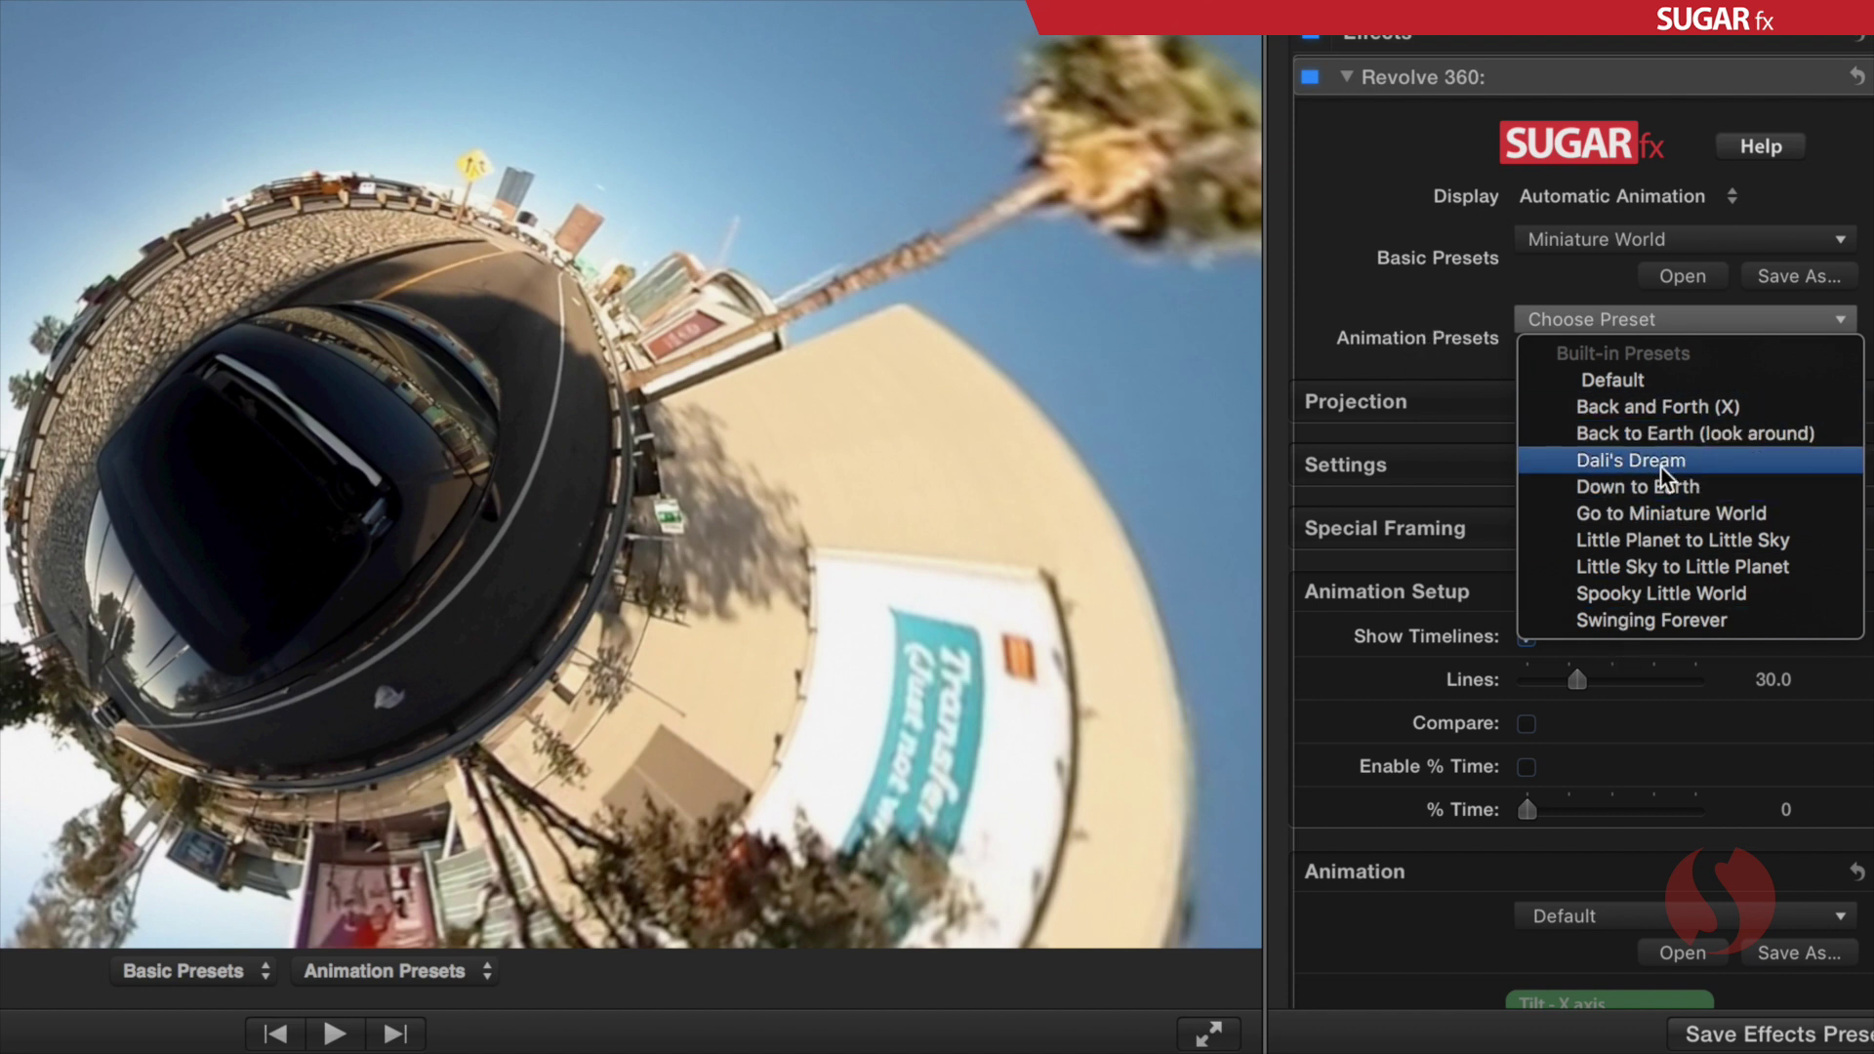
left_click(1437, 343)
Preview the Projection, Settings and Special Framing sections, then review the Animation options
left_click(1806, 404)
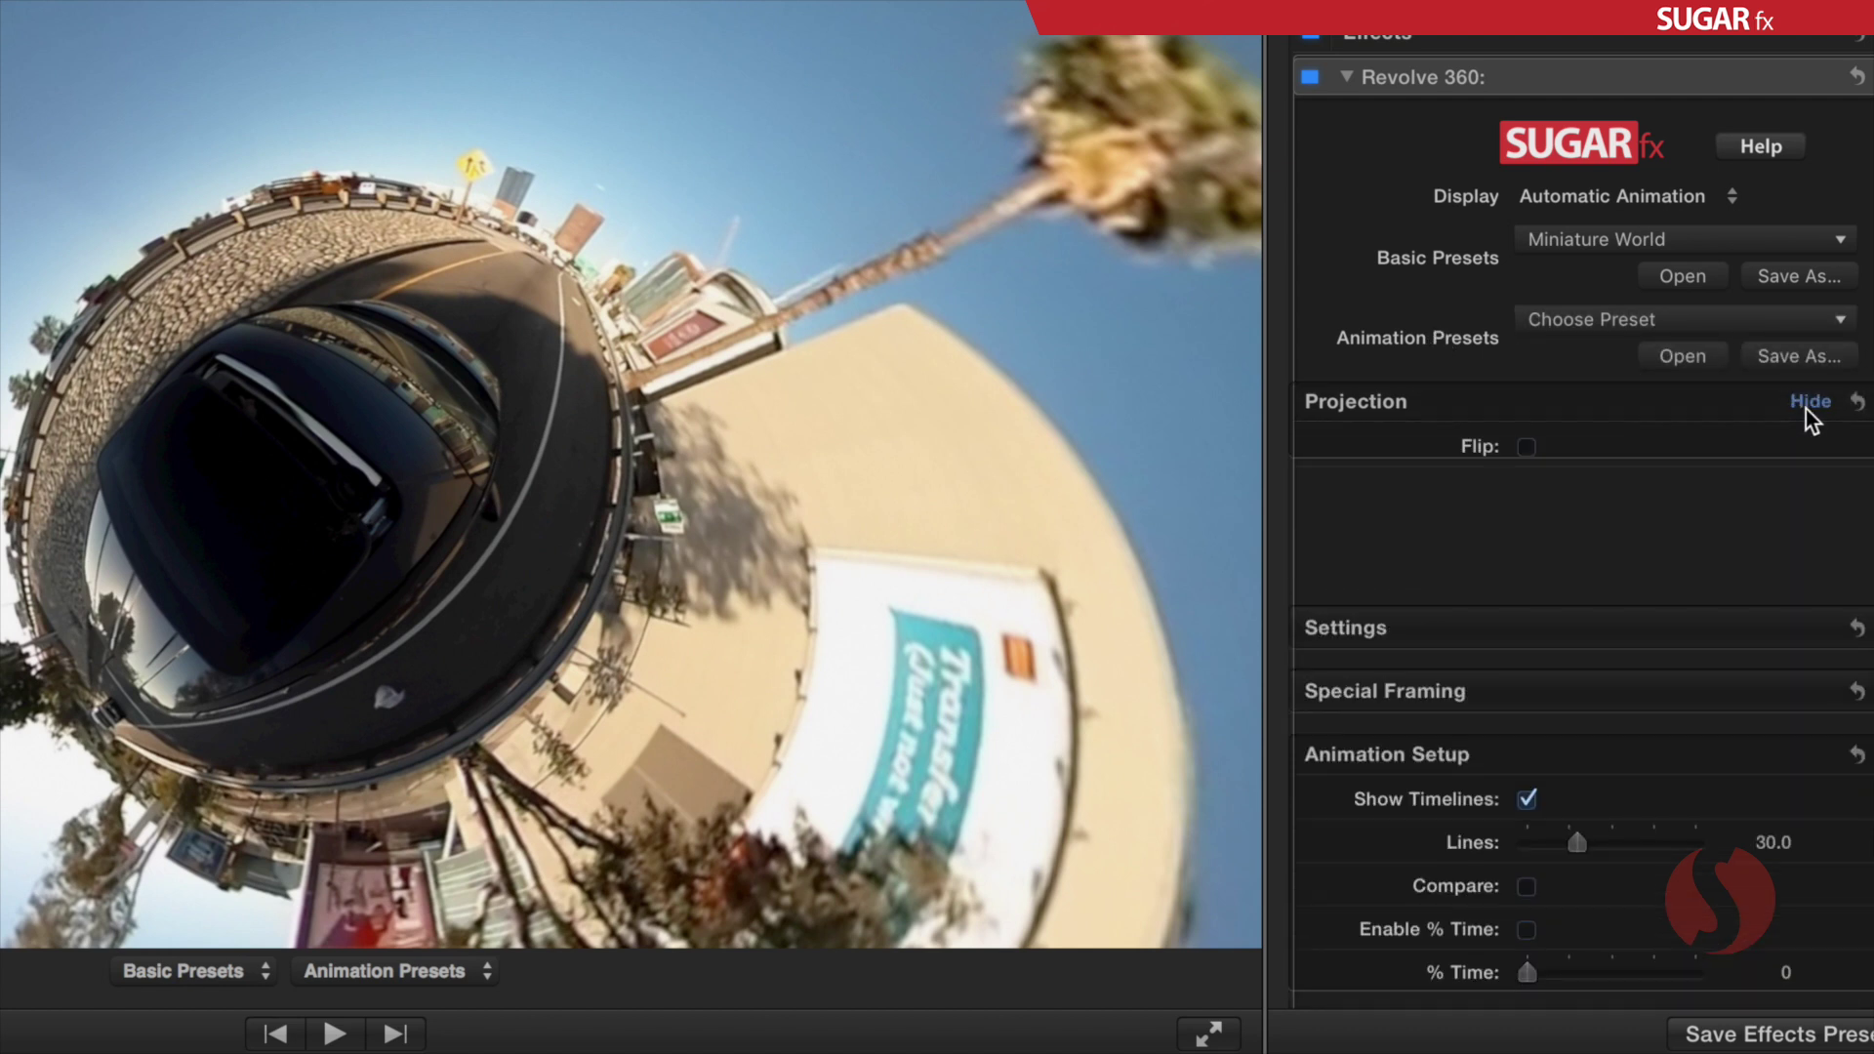
left_click(1807, 404)
left_click(1809, 470)
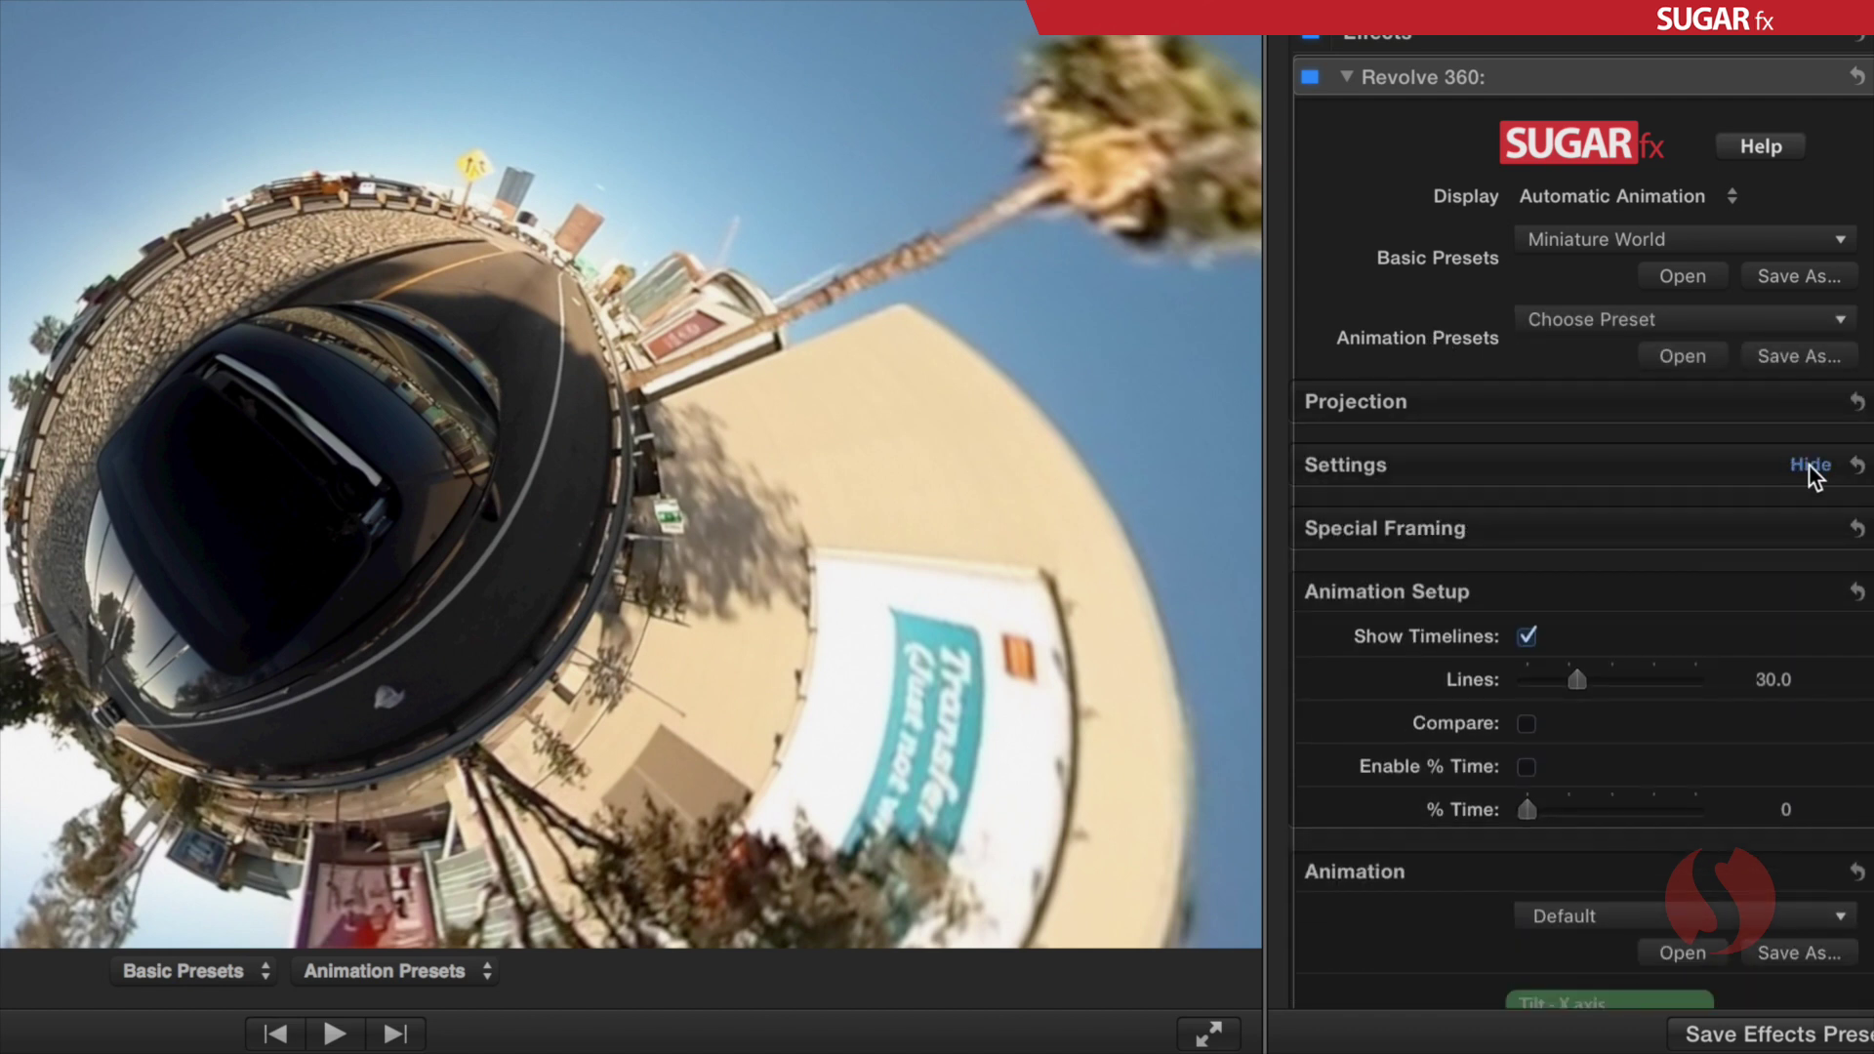
left_click(1812, 472)
left_click(1805, 537)
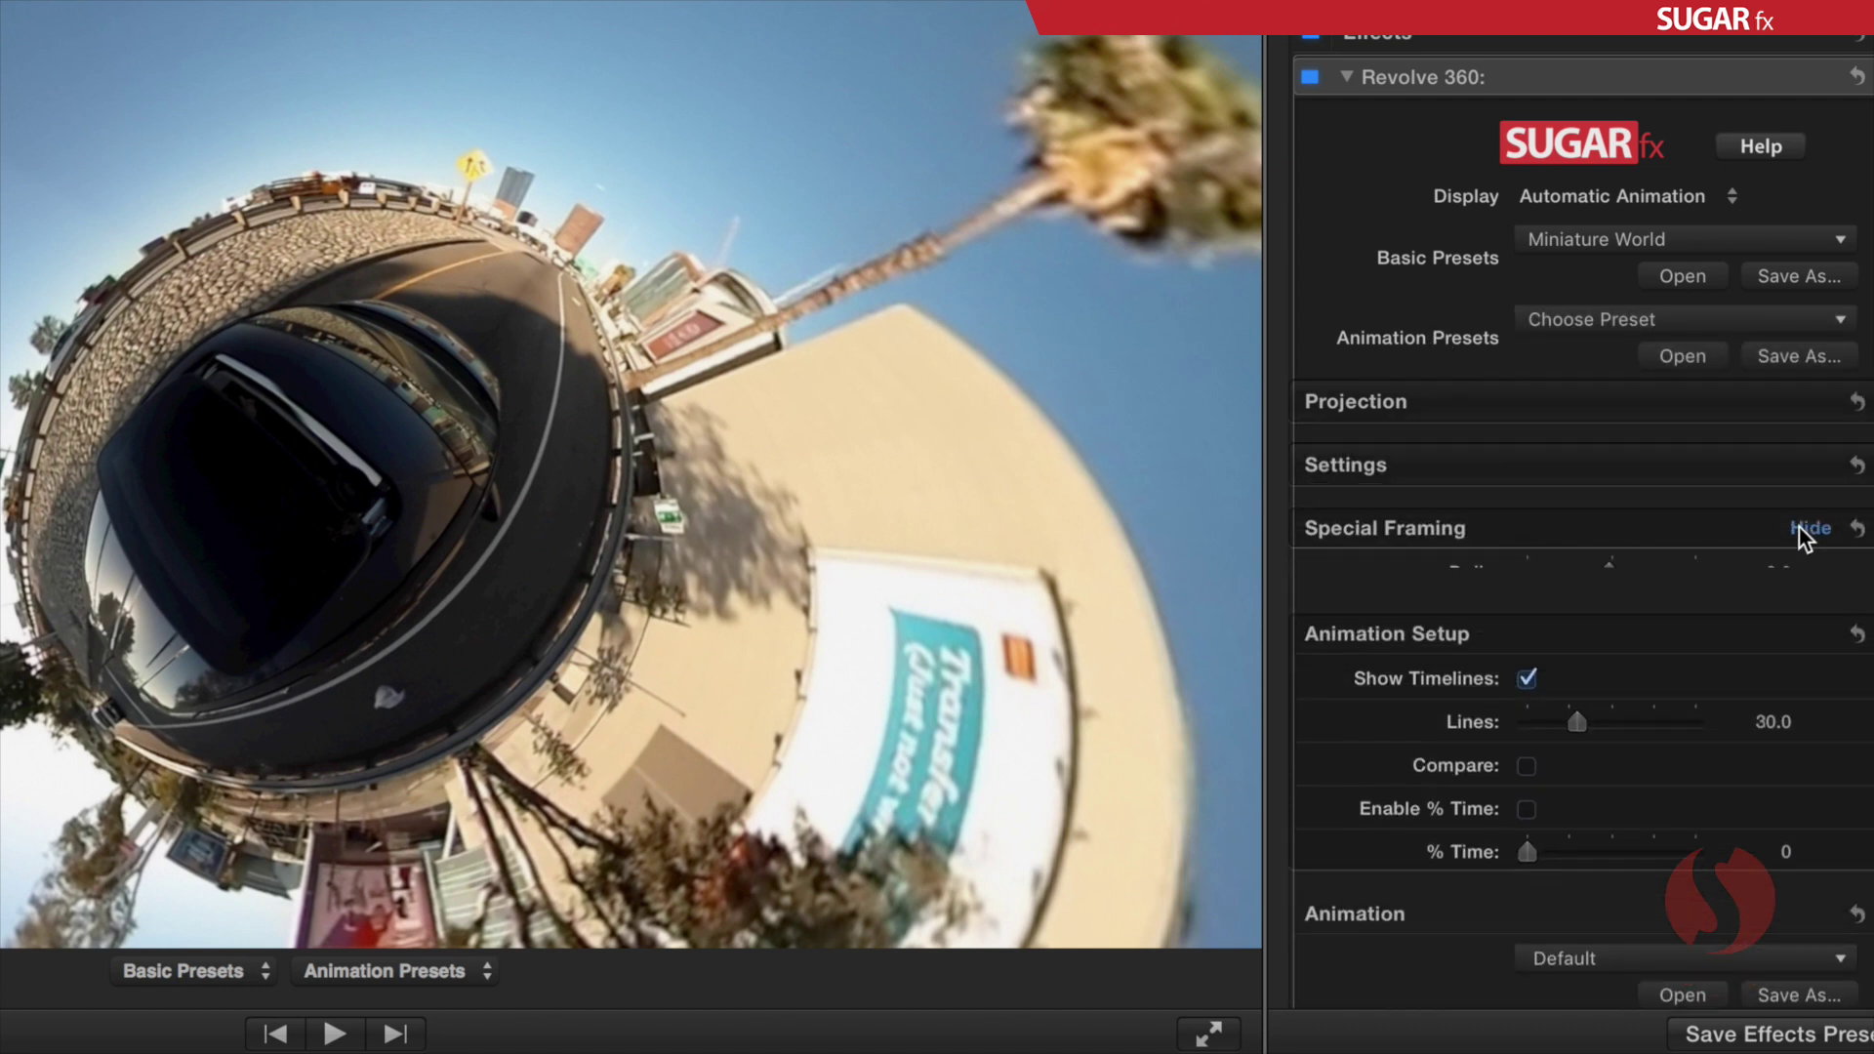
left_click(1809, 531)
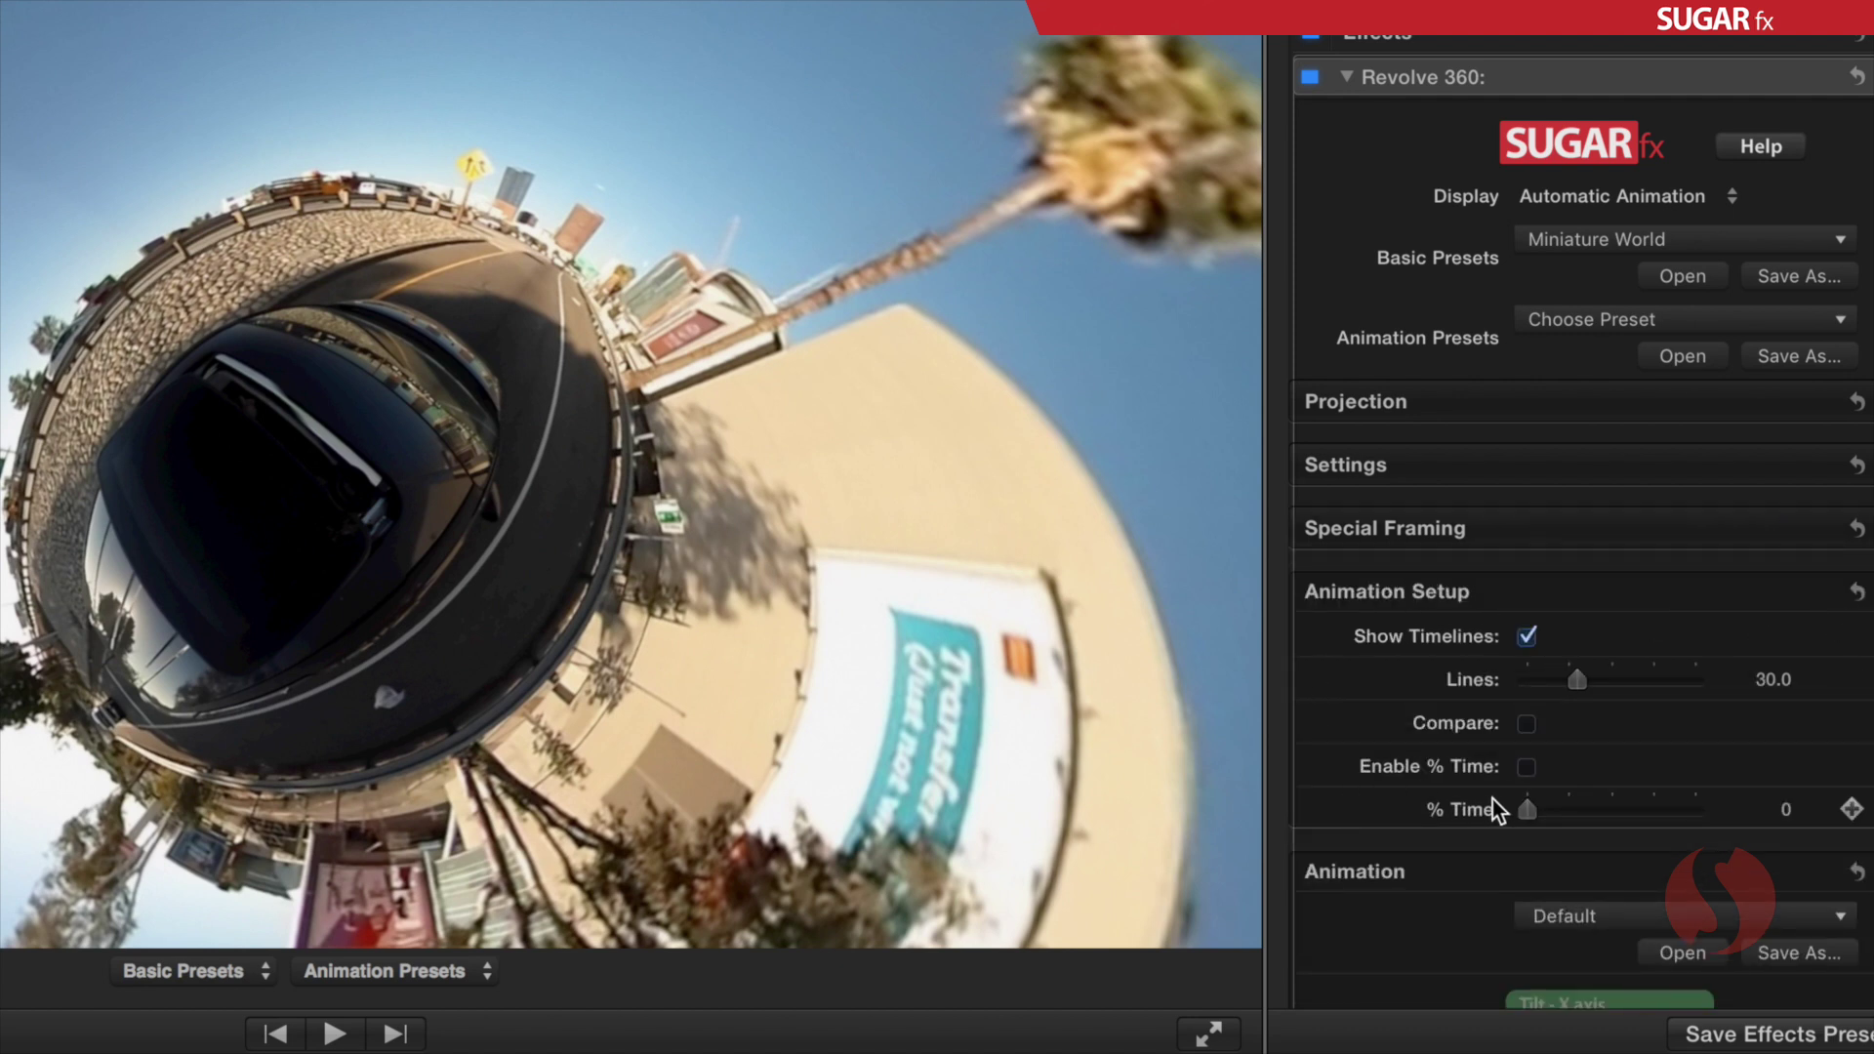
scroll(1683, 664, "down", 4)
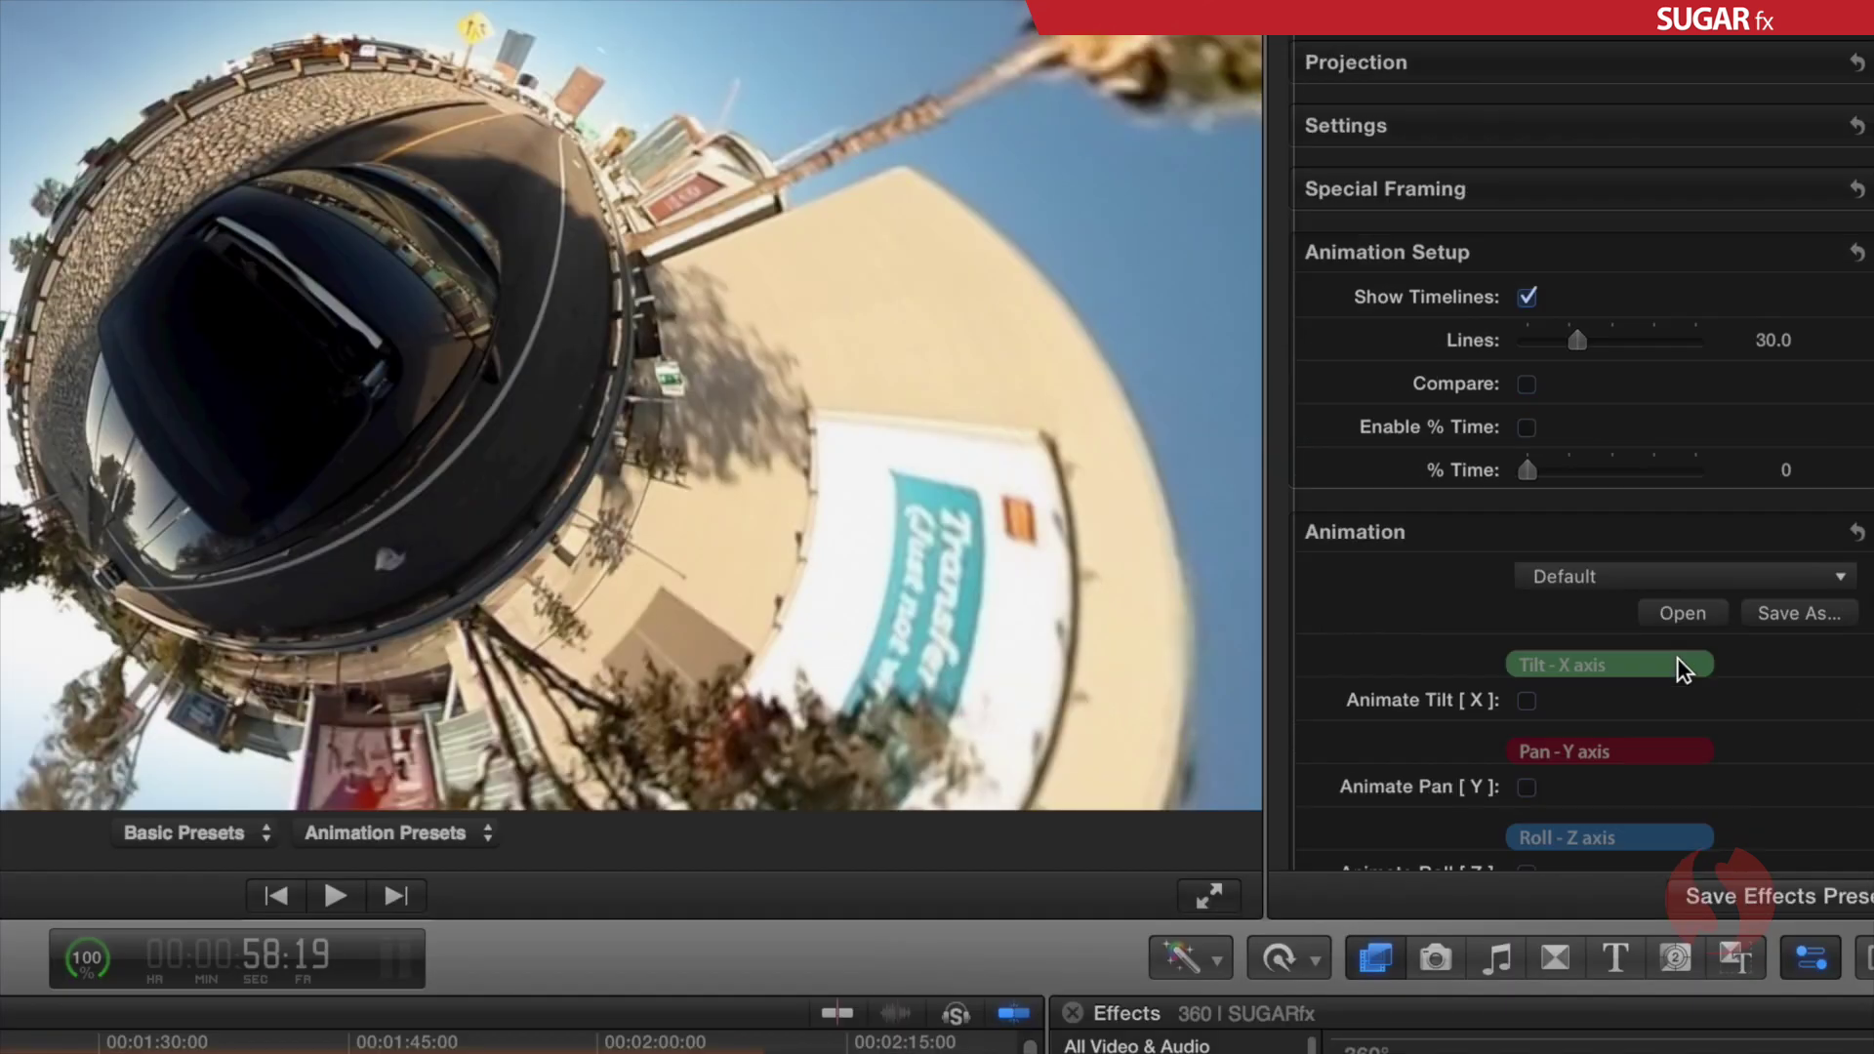
scroll(1769, 556, "down", 7)
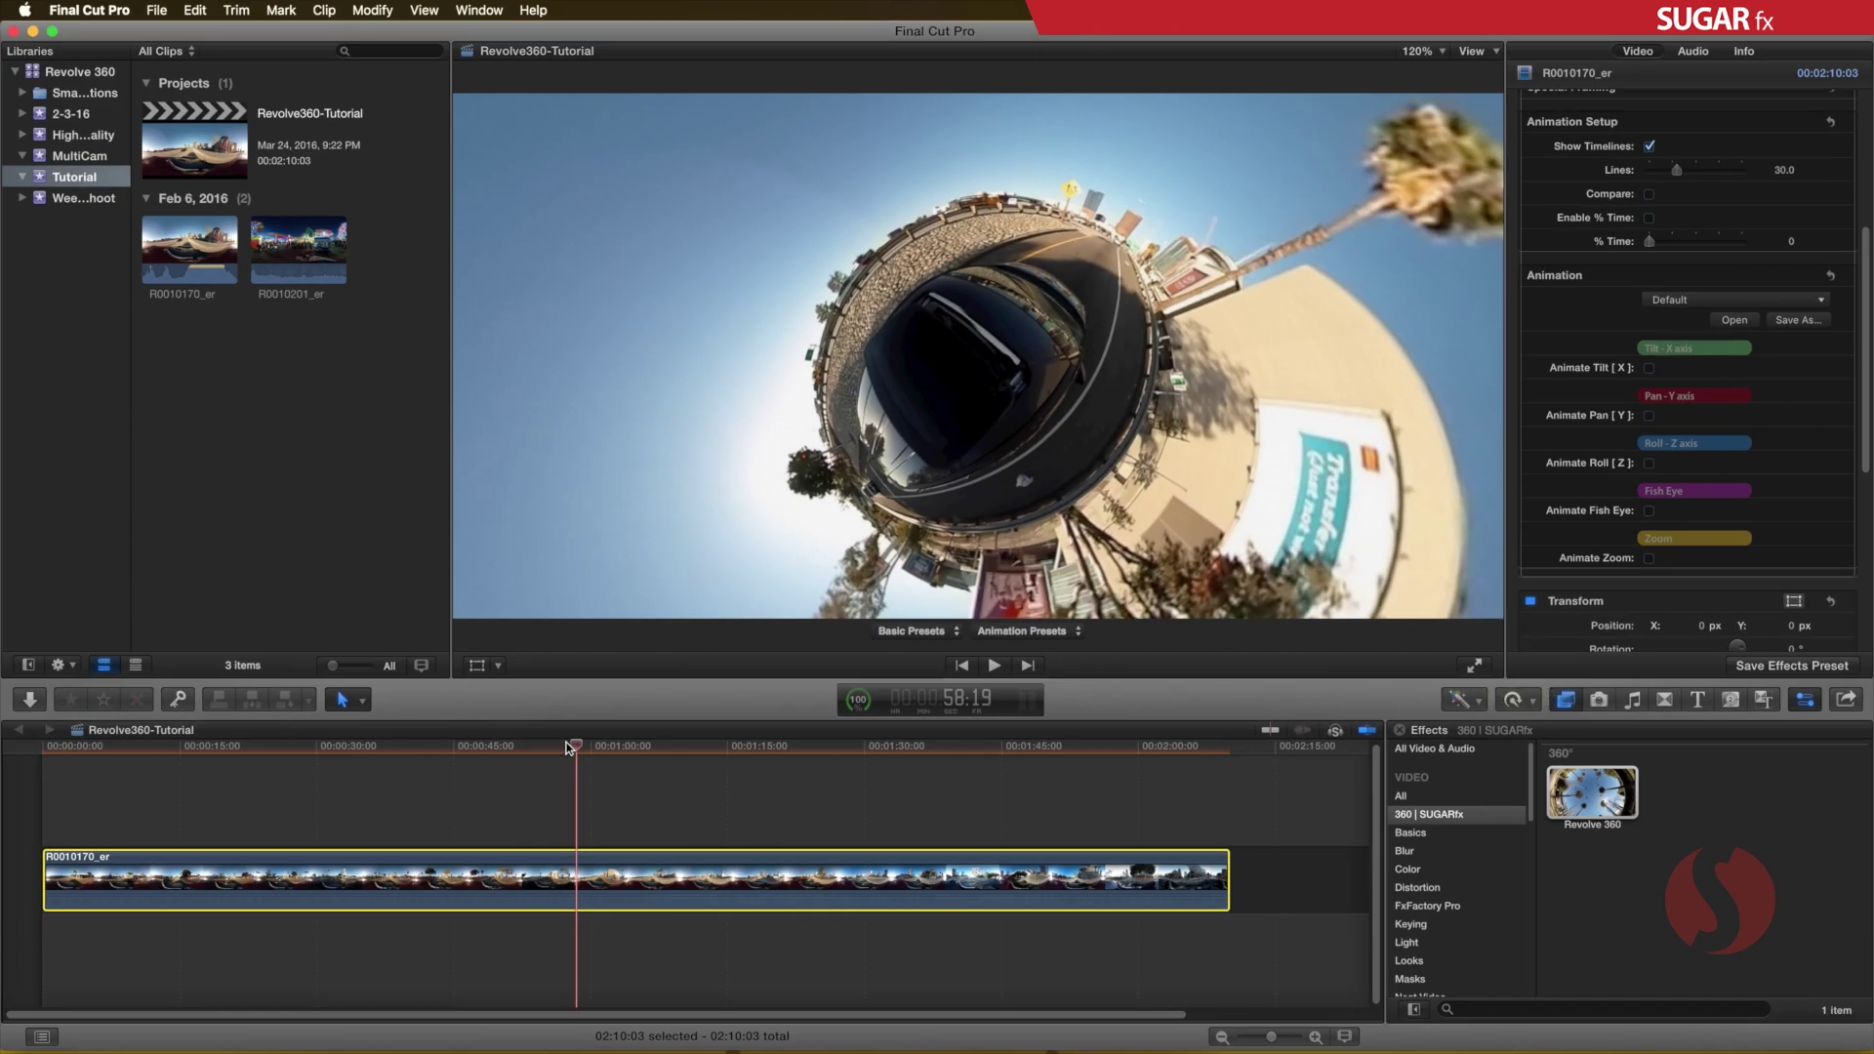
Apply the Down to Earth animation preset and return the playhead near the clip start
left_click(417, 751)
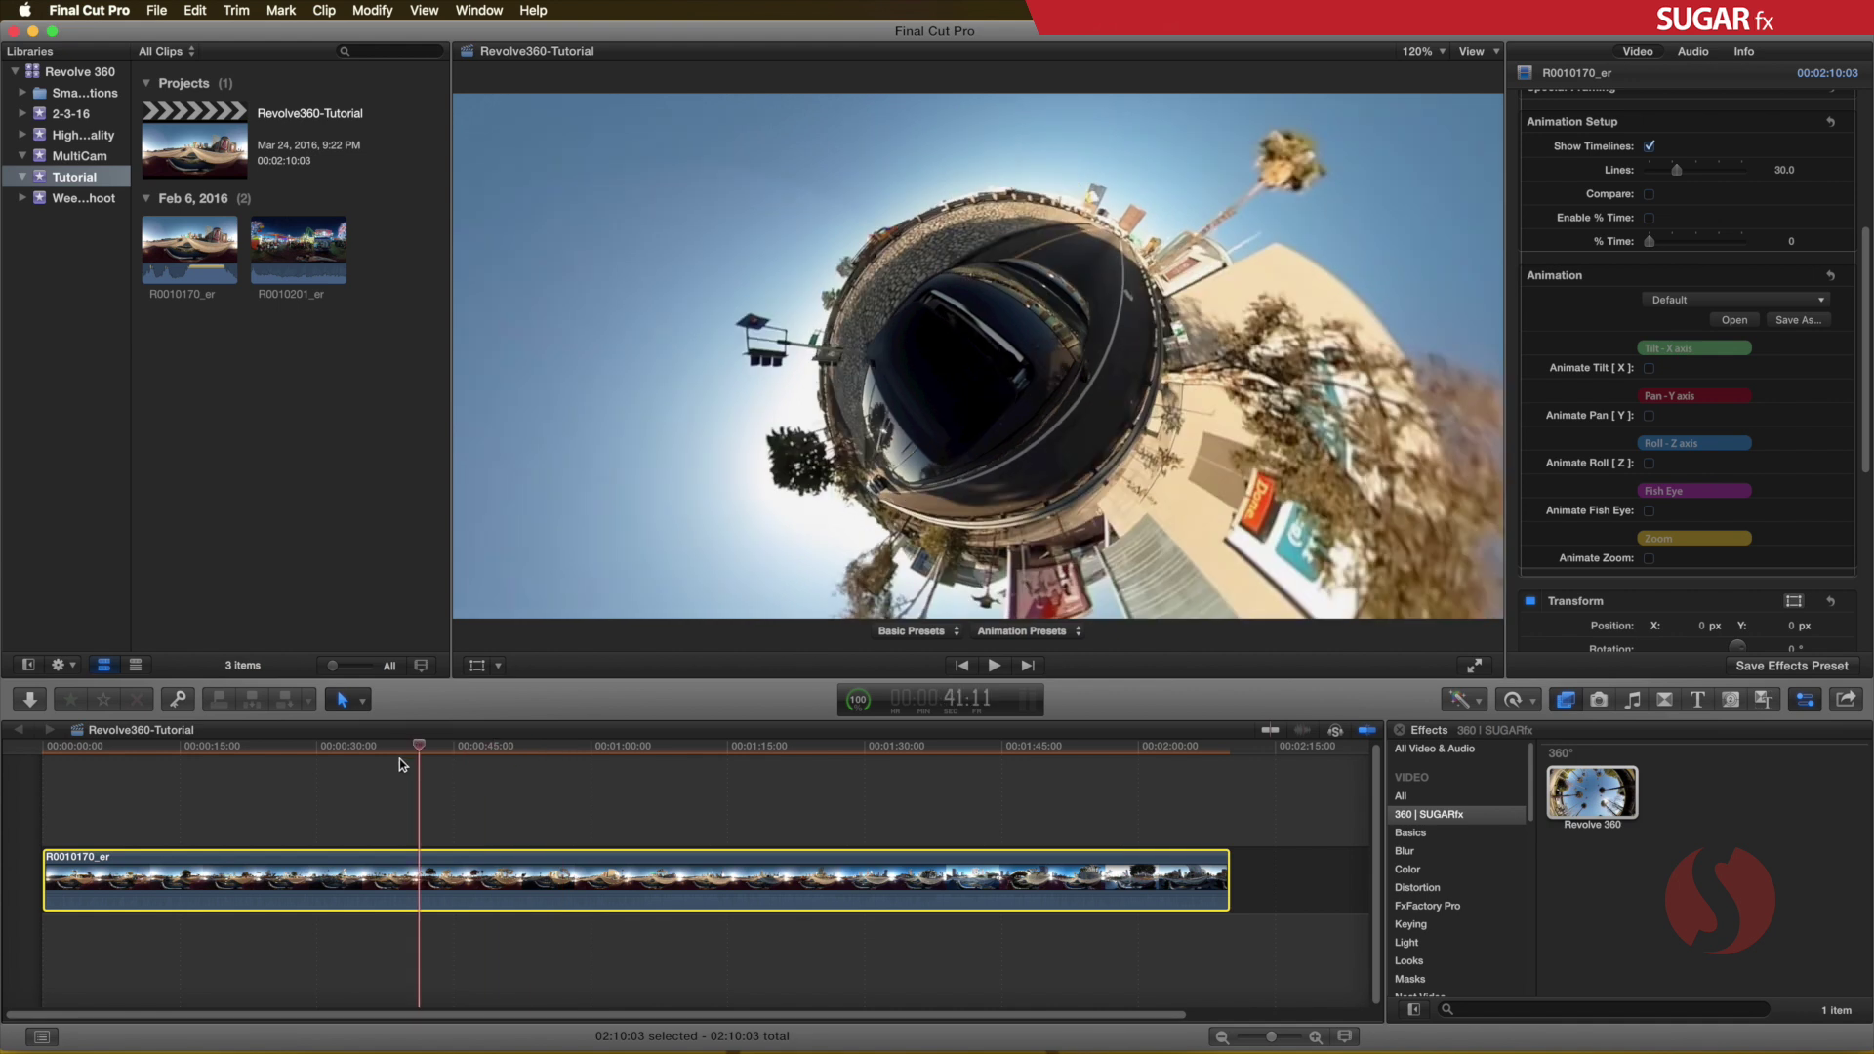
left_click(291, 750)
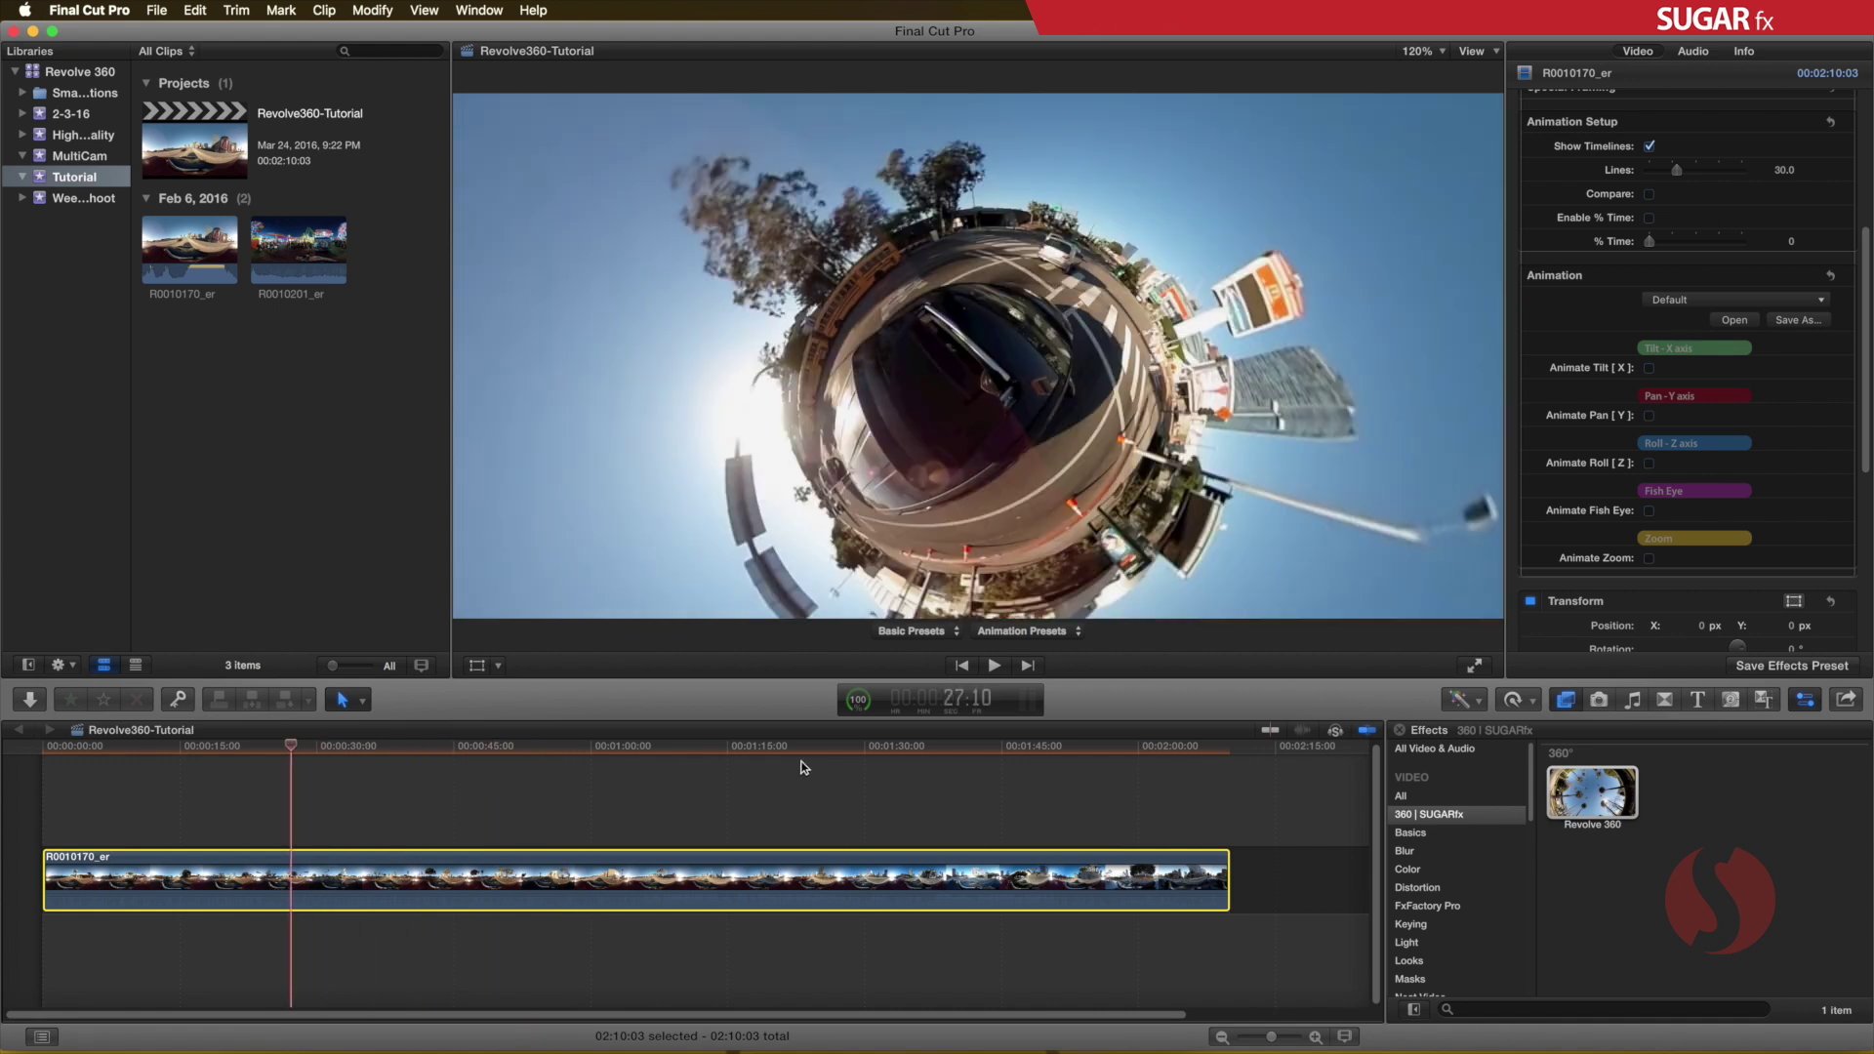
scroll(1855, 303, "up", 5)
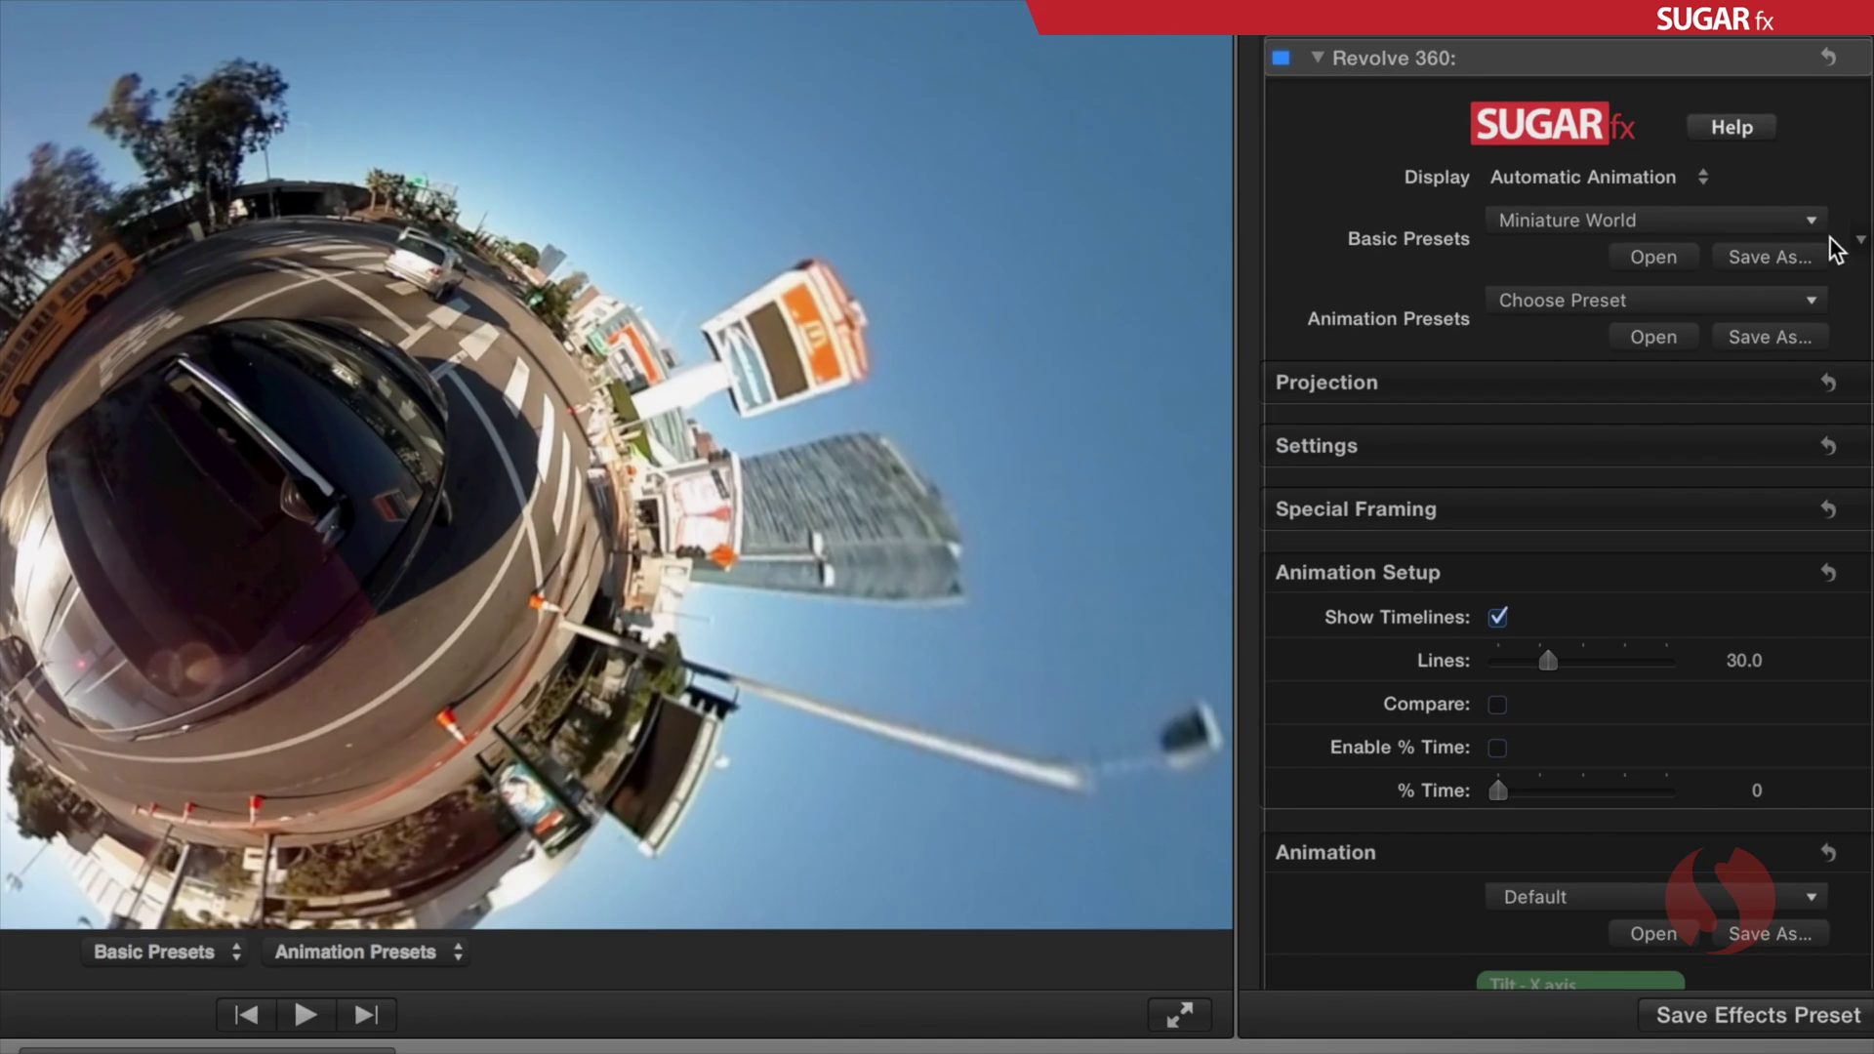
left_click(1686, 275)
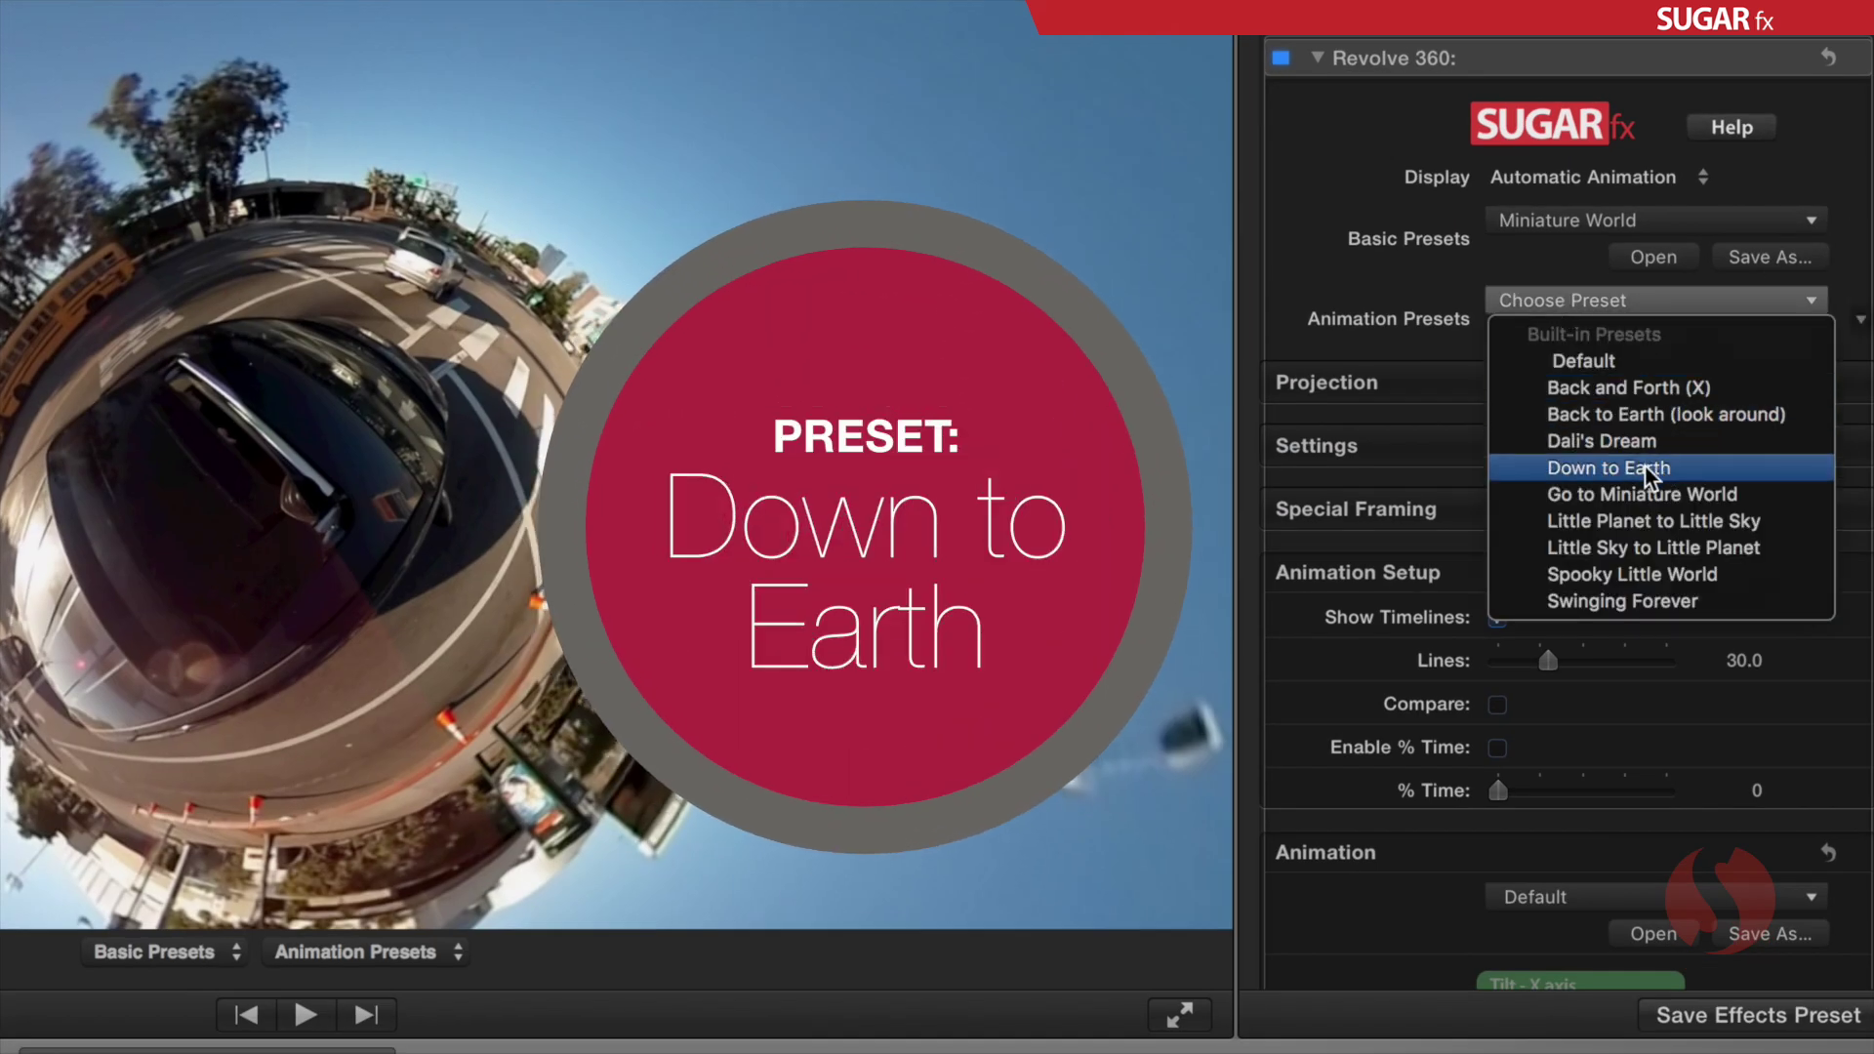
left_click(1650, 471)
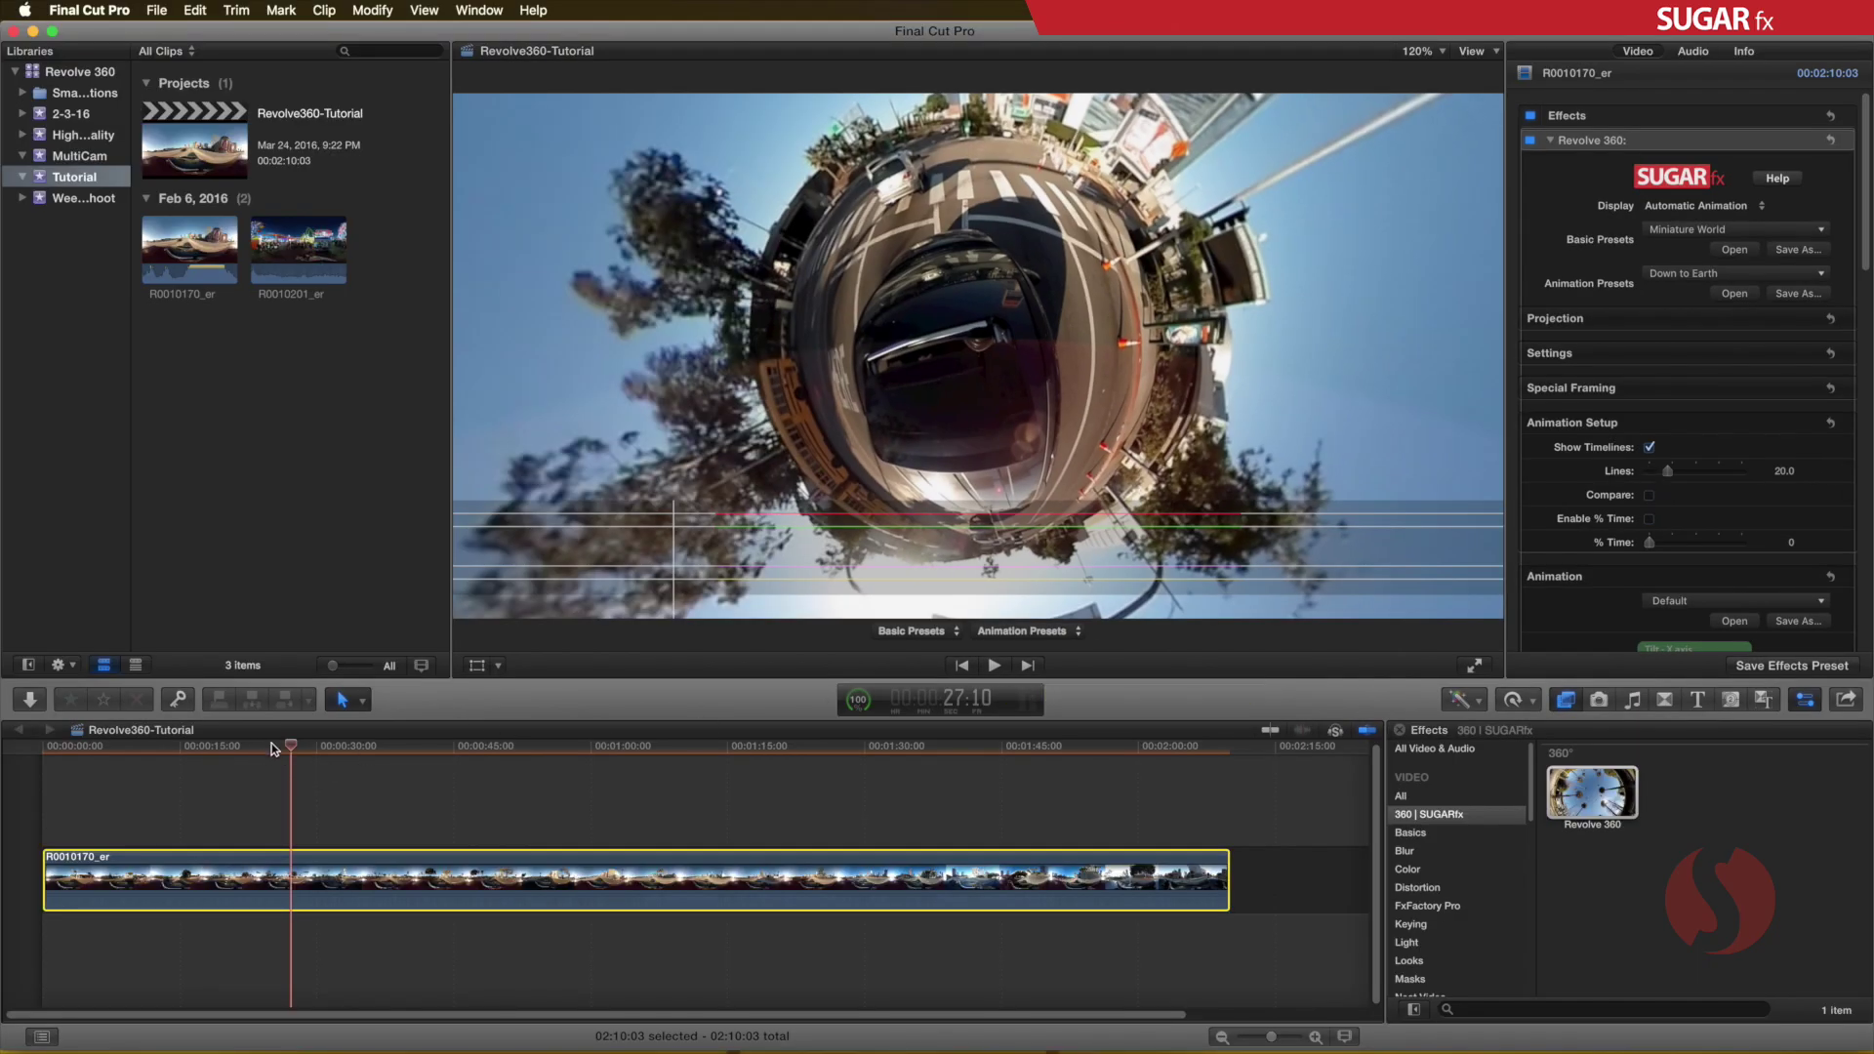
left_click_drag(271, 742, 49, 771)
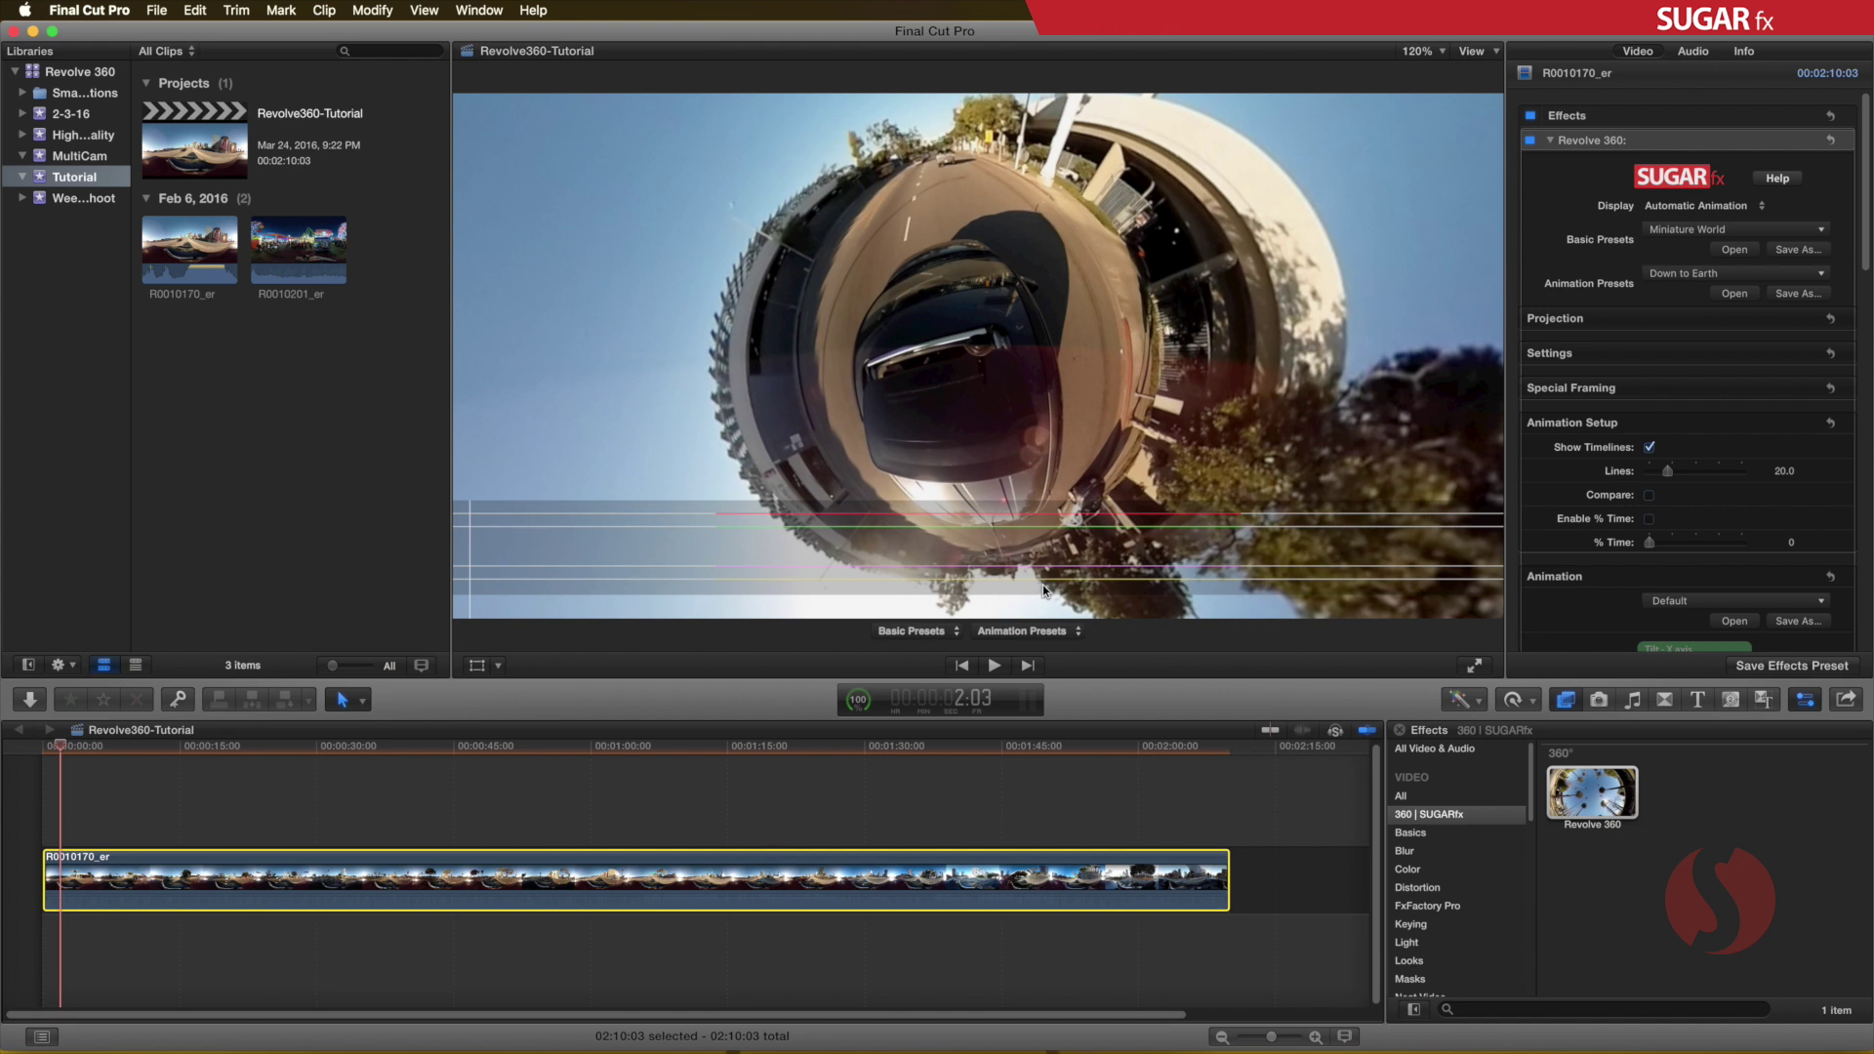
Raise the Animation Setup Lines value from 54 to its maximum of 100
scroll(1708, 293, "down", 5)
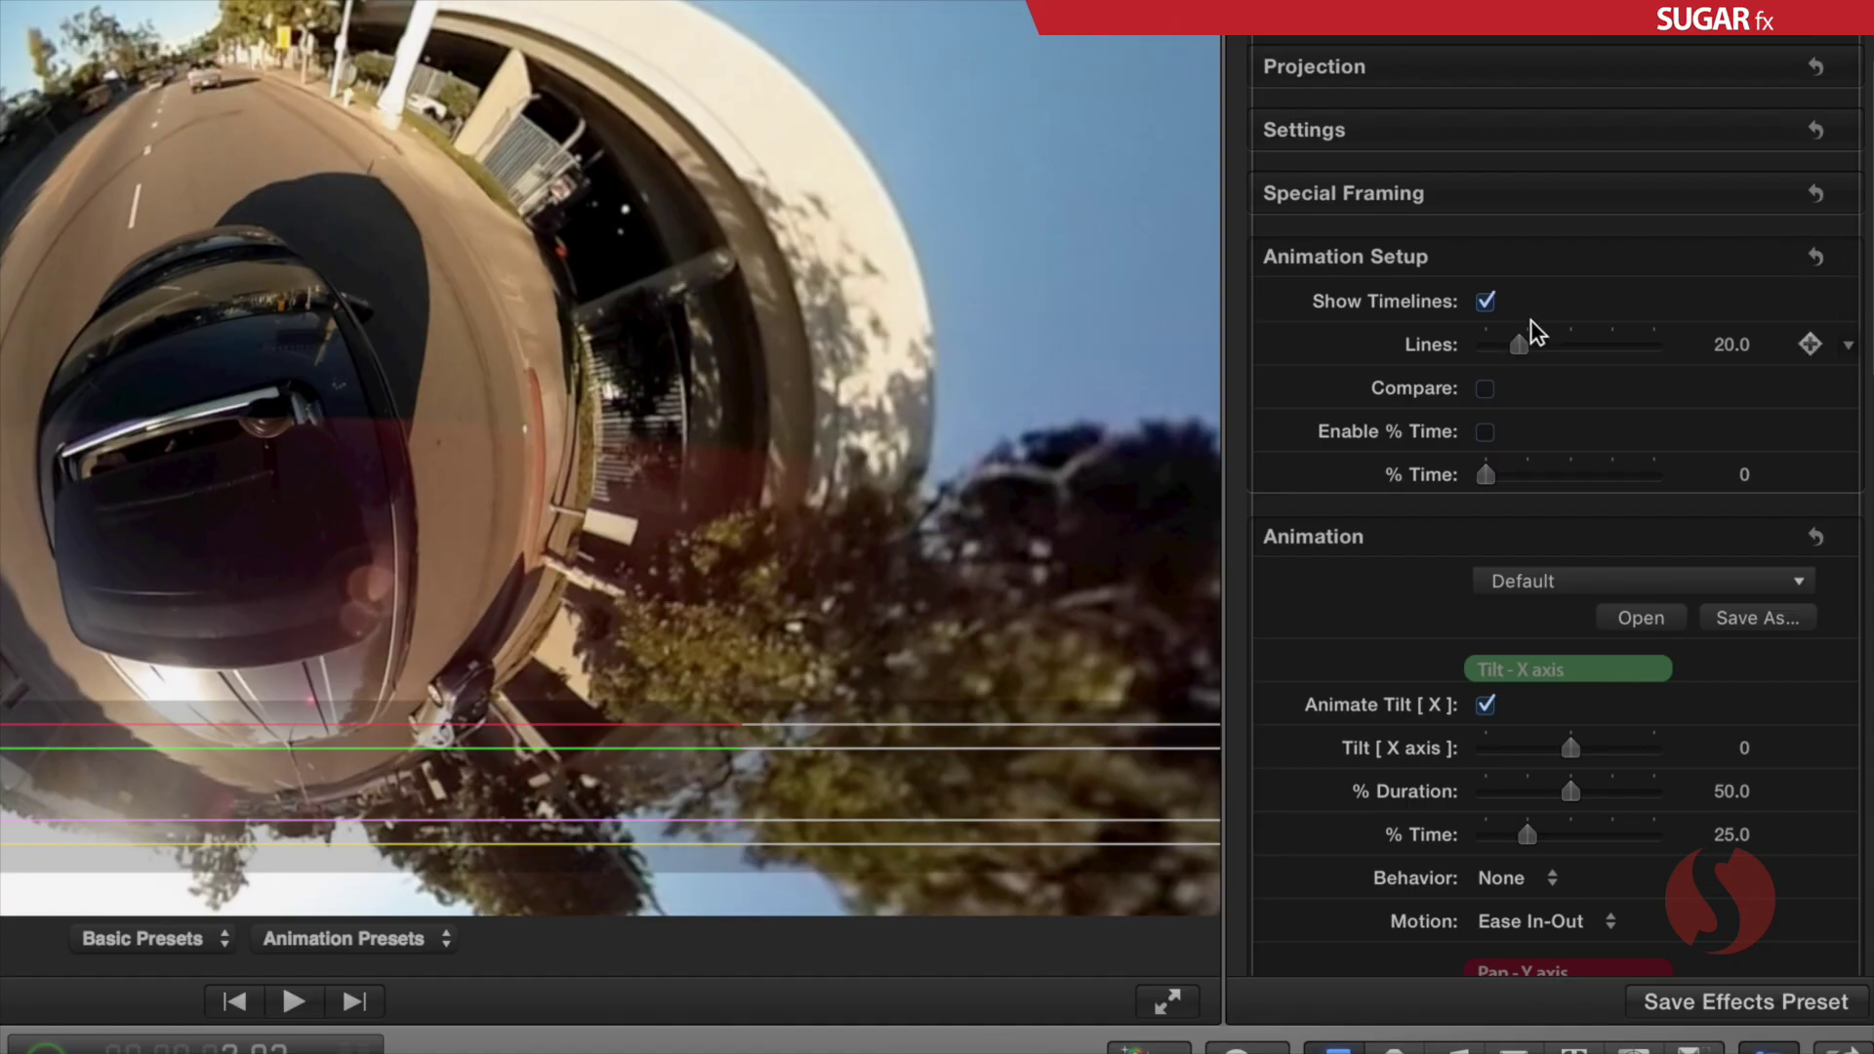
left_click_drag(1531, 356, 1578, 353)
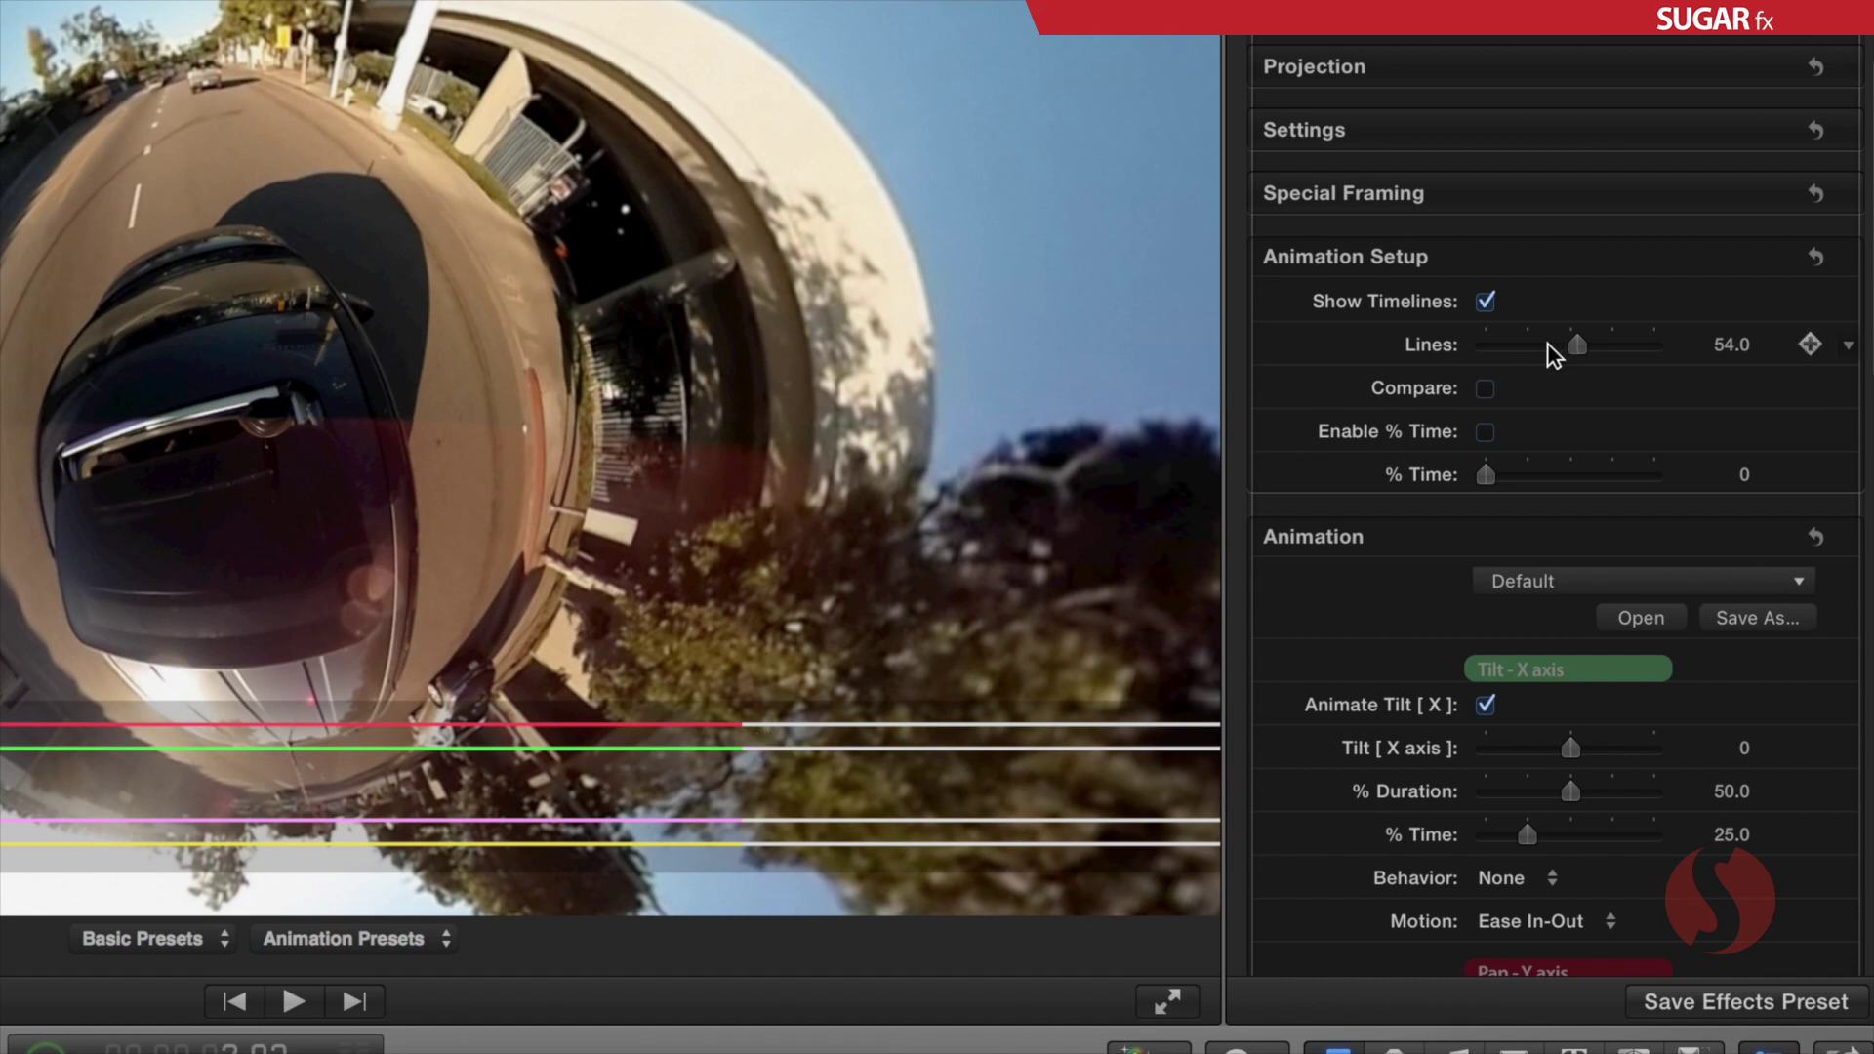
left_click_drag(1595, 342, 1690, 362)
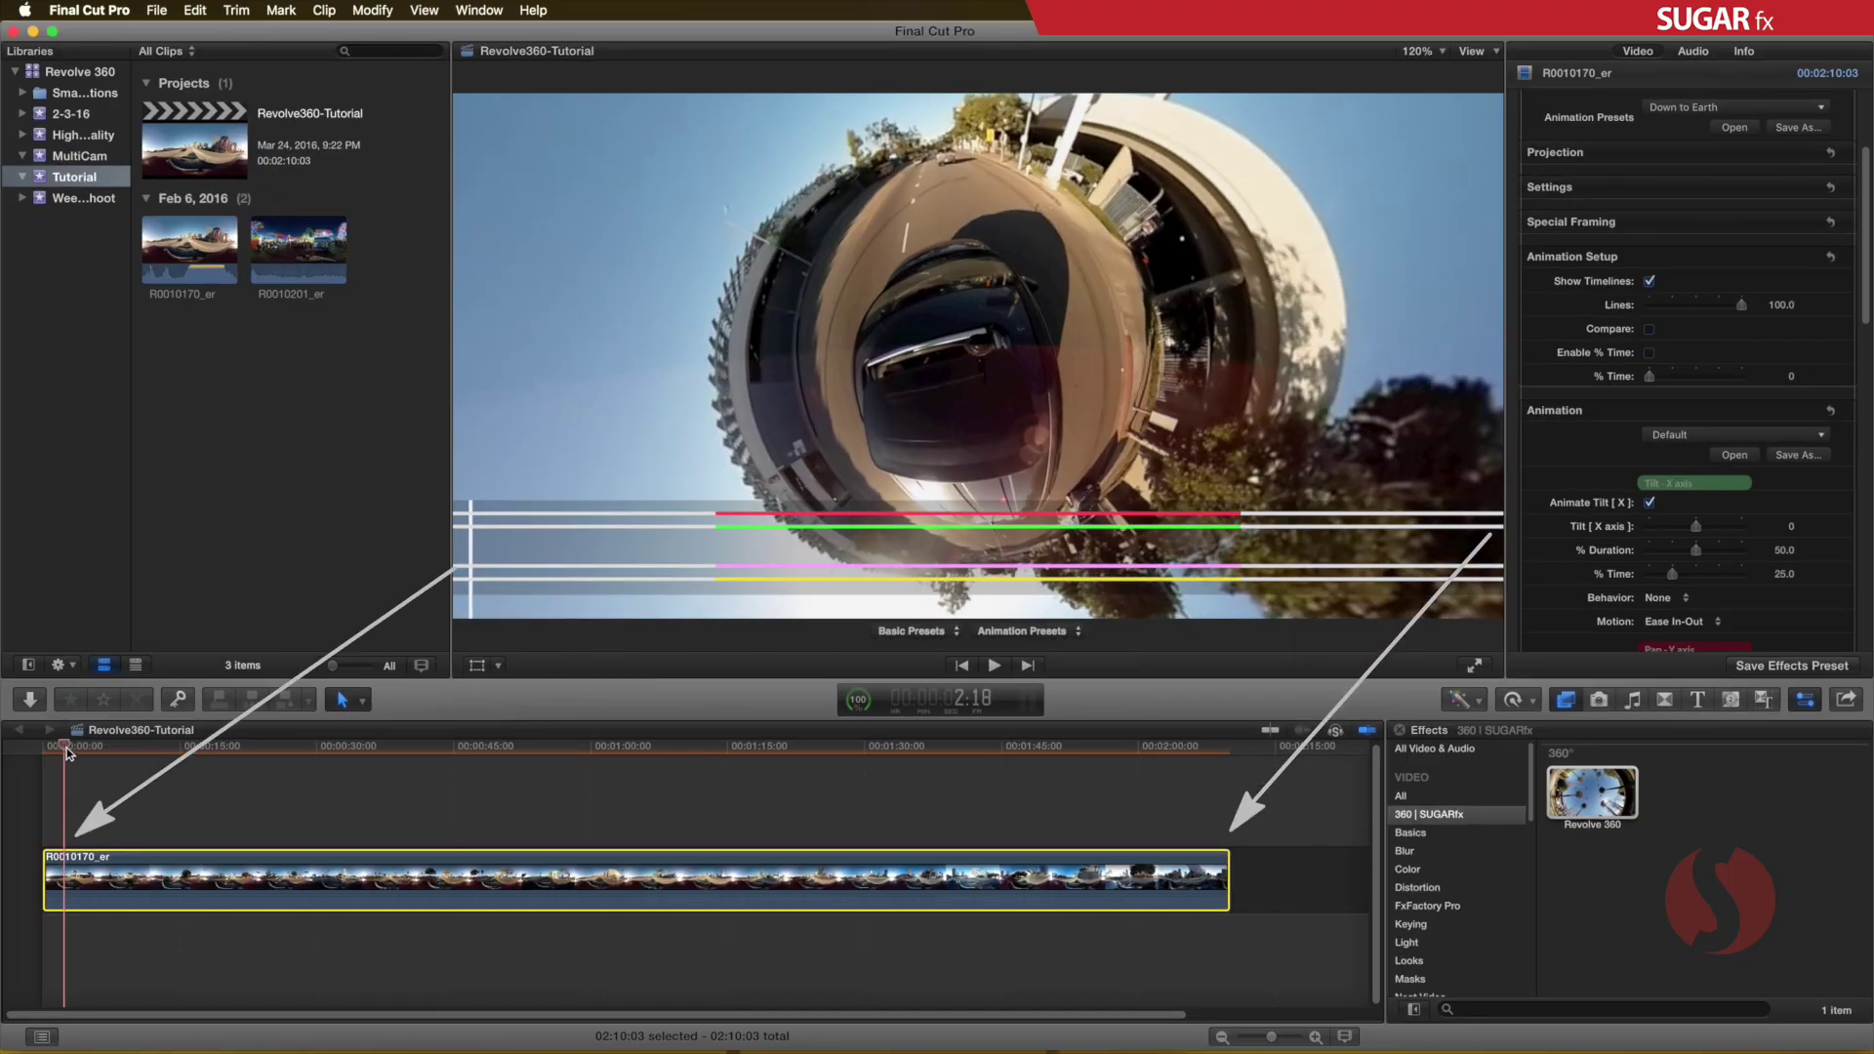
Trim the clip's end back to about 25 seconds and return to the project start
left_click(229, 746)
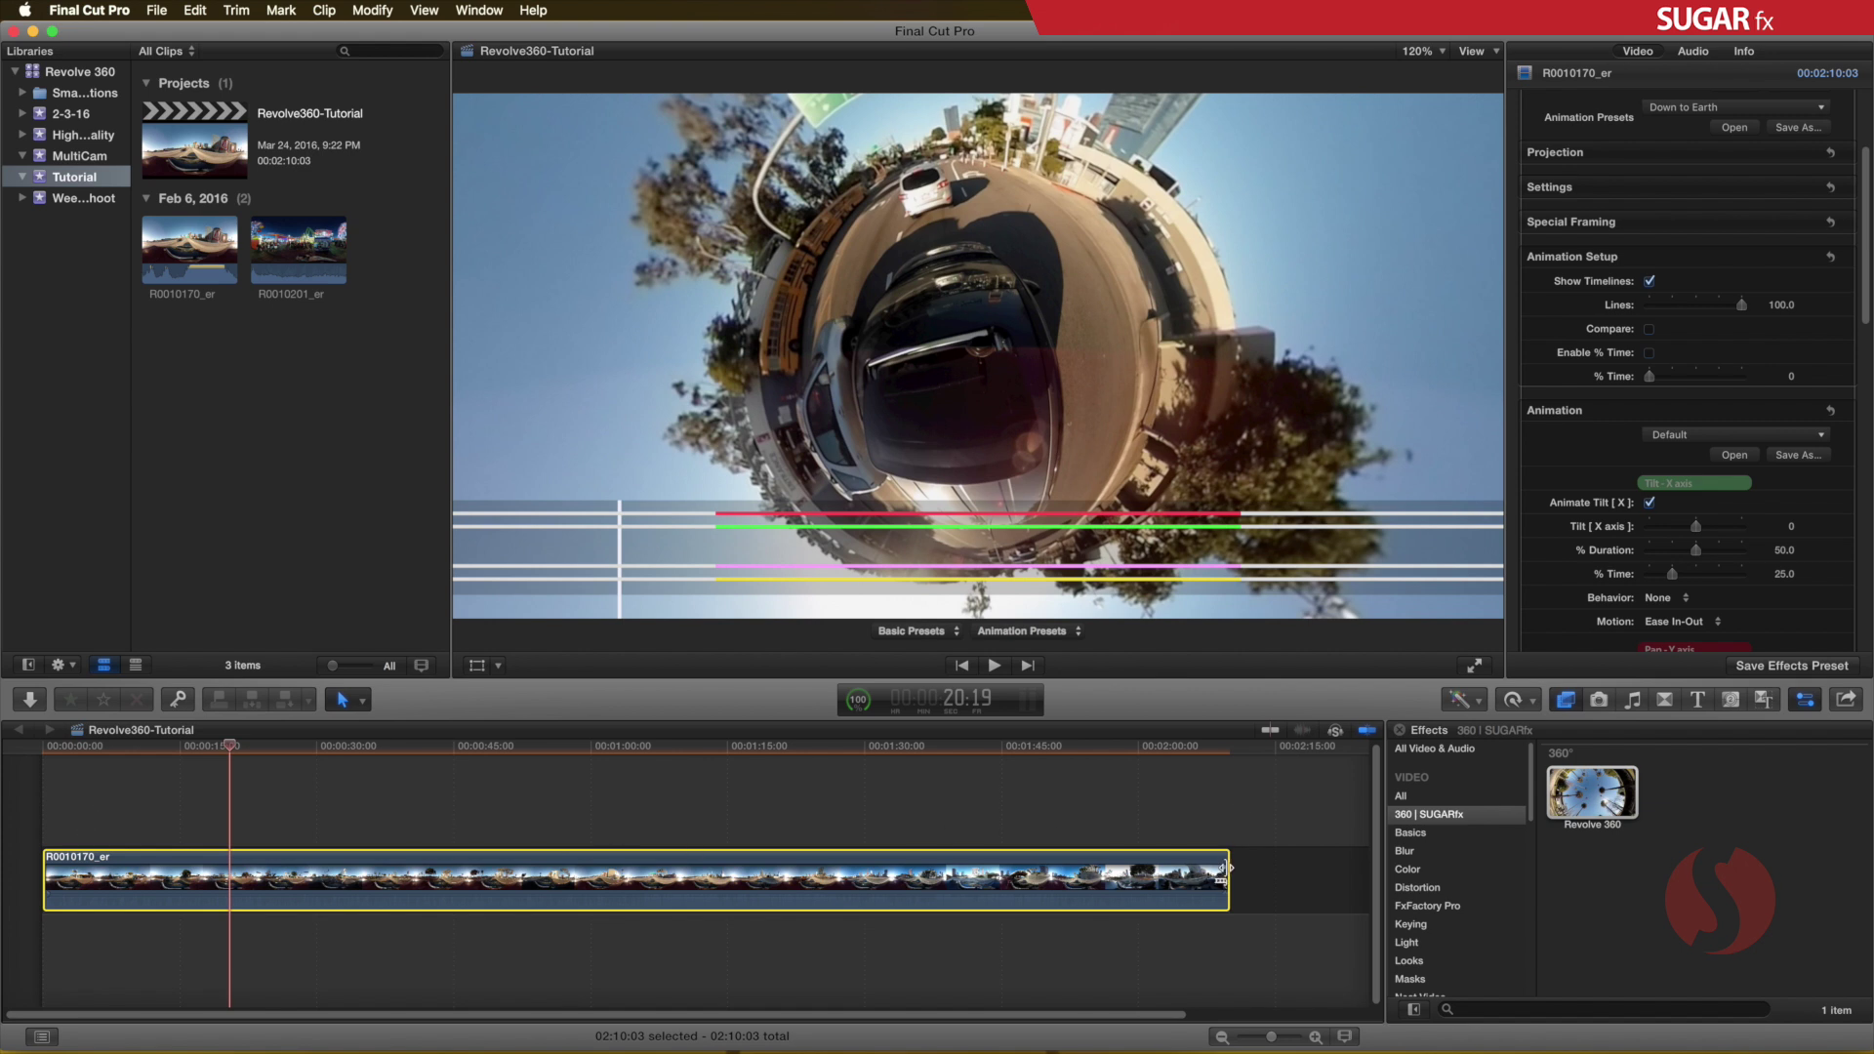
left_click_drag(1228, 867, 276, 874)
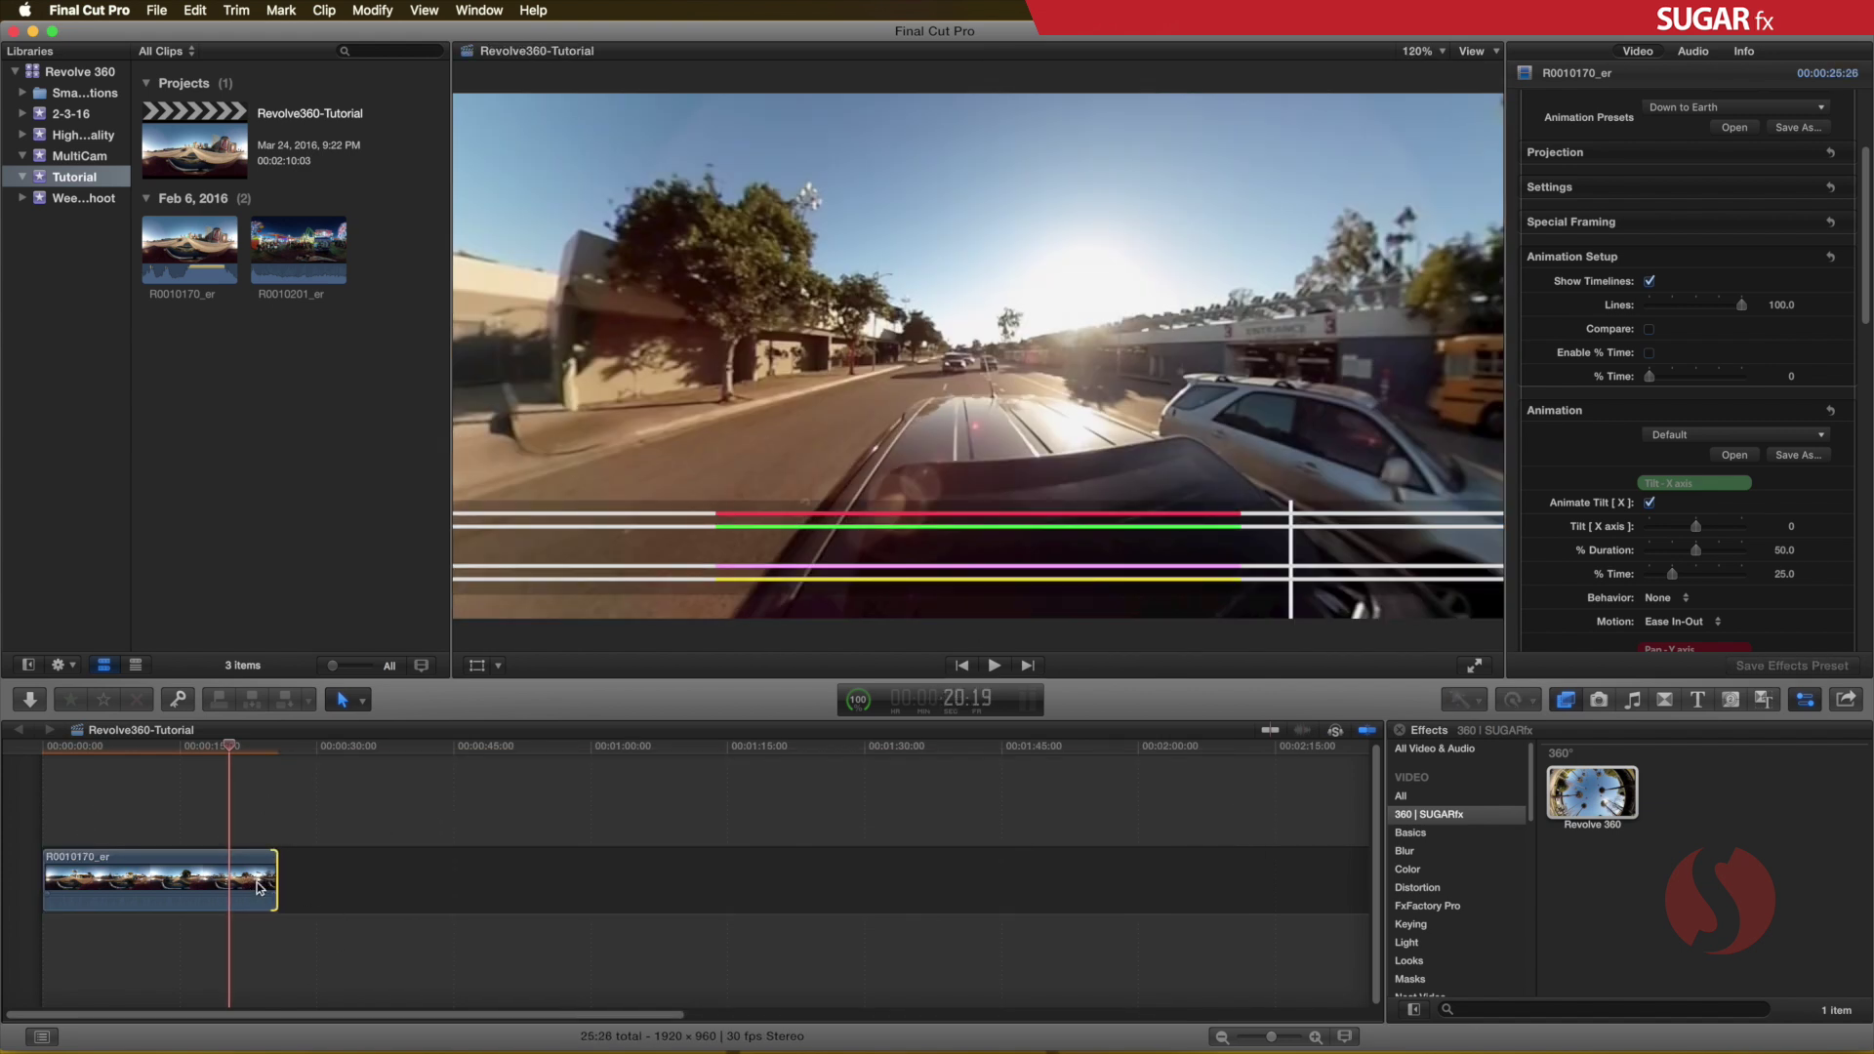
key("Home")
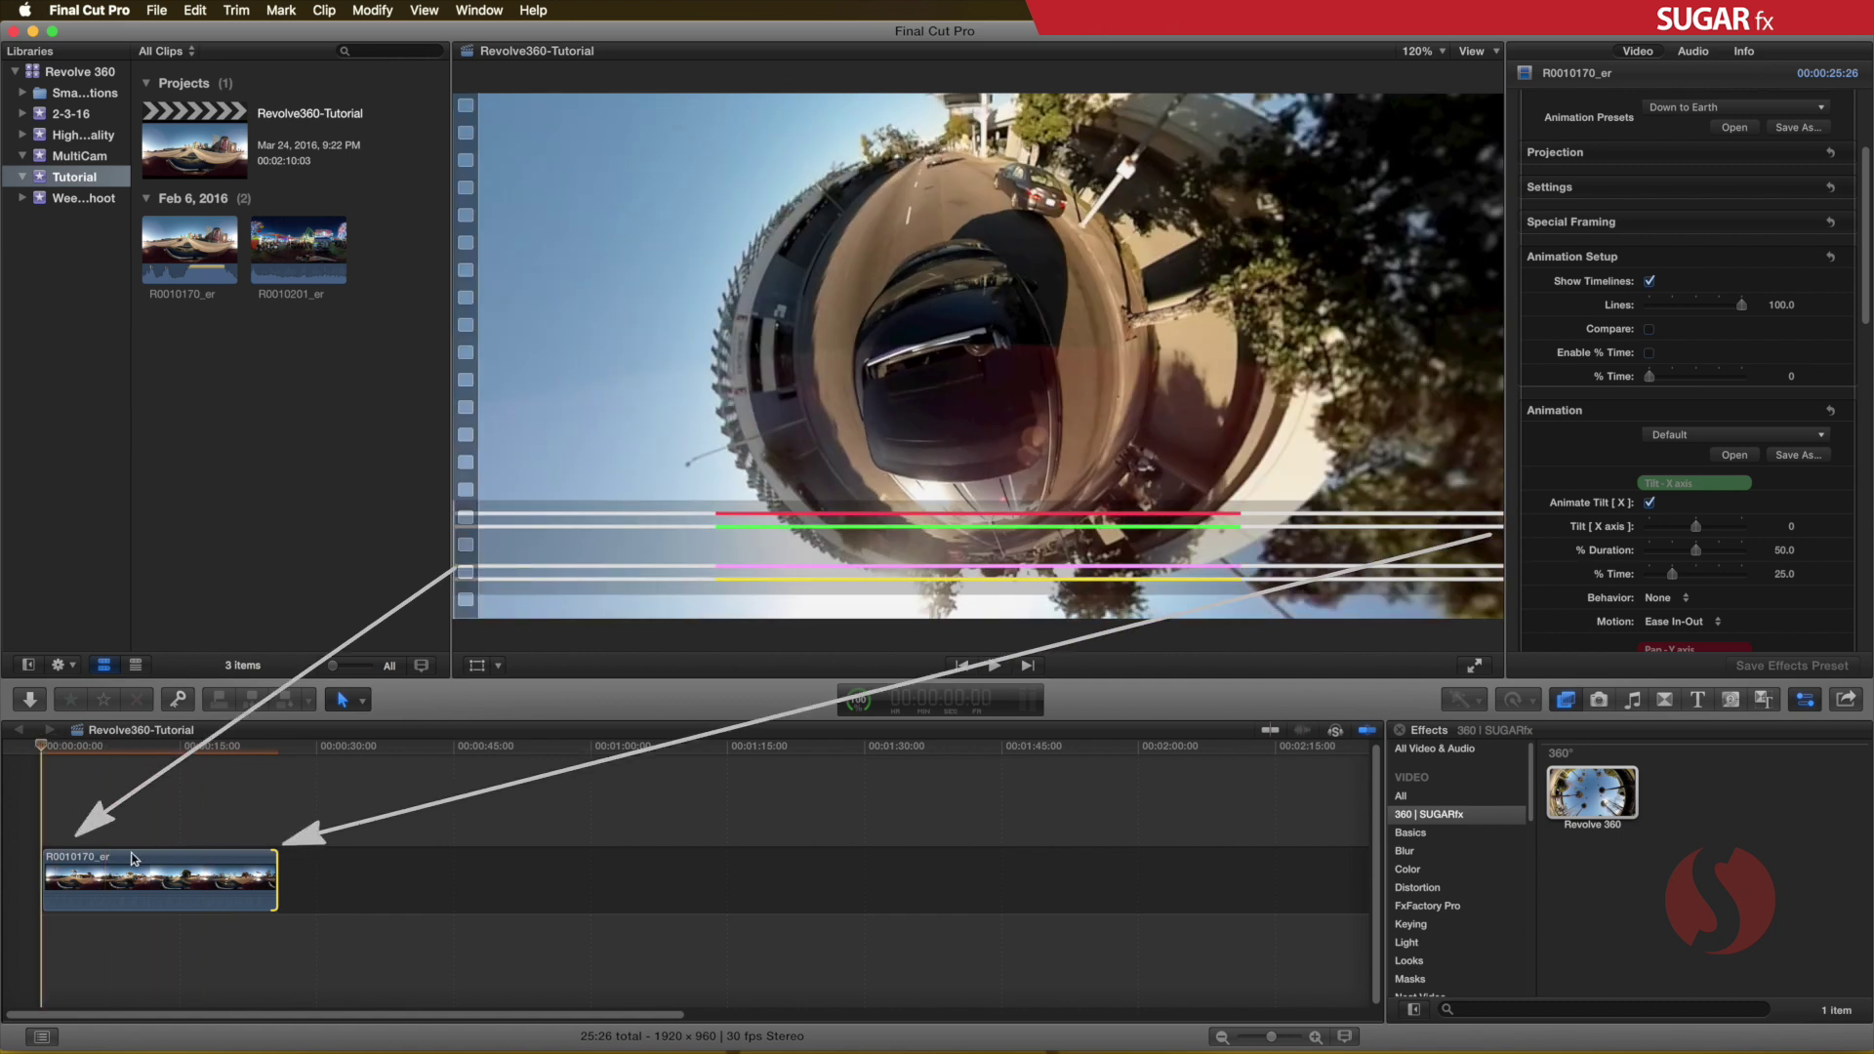
Preview the short clip, then extend it to its full 02:10:03 length
left_click(173, 887)
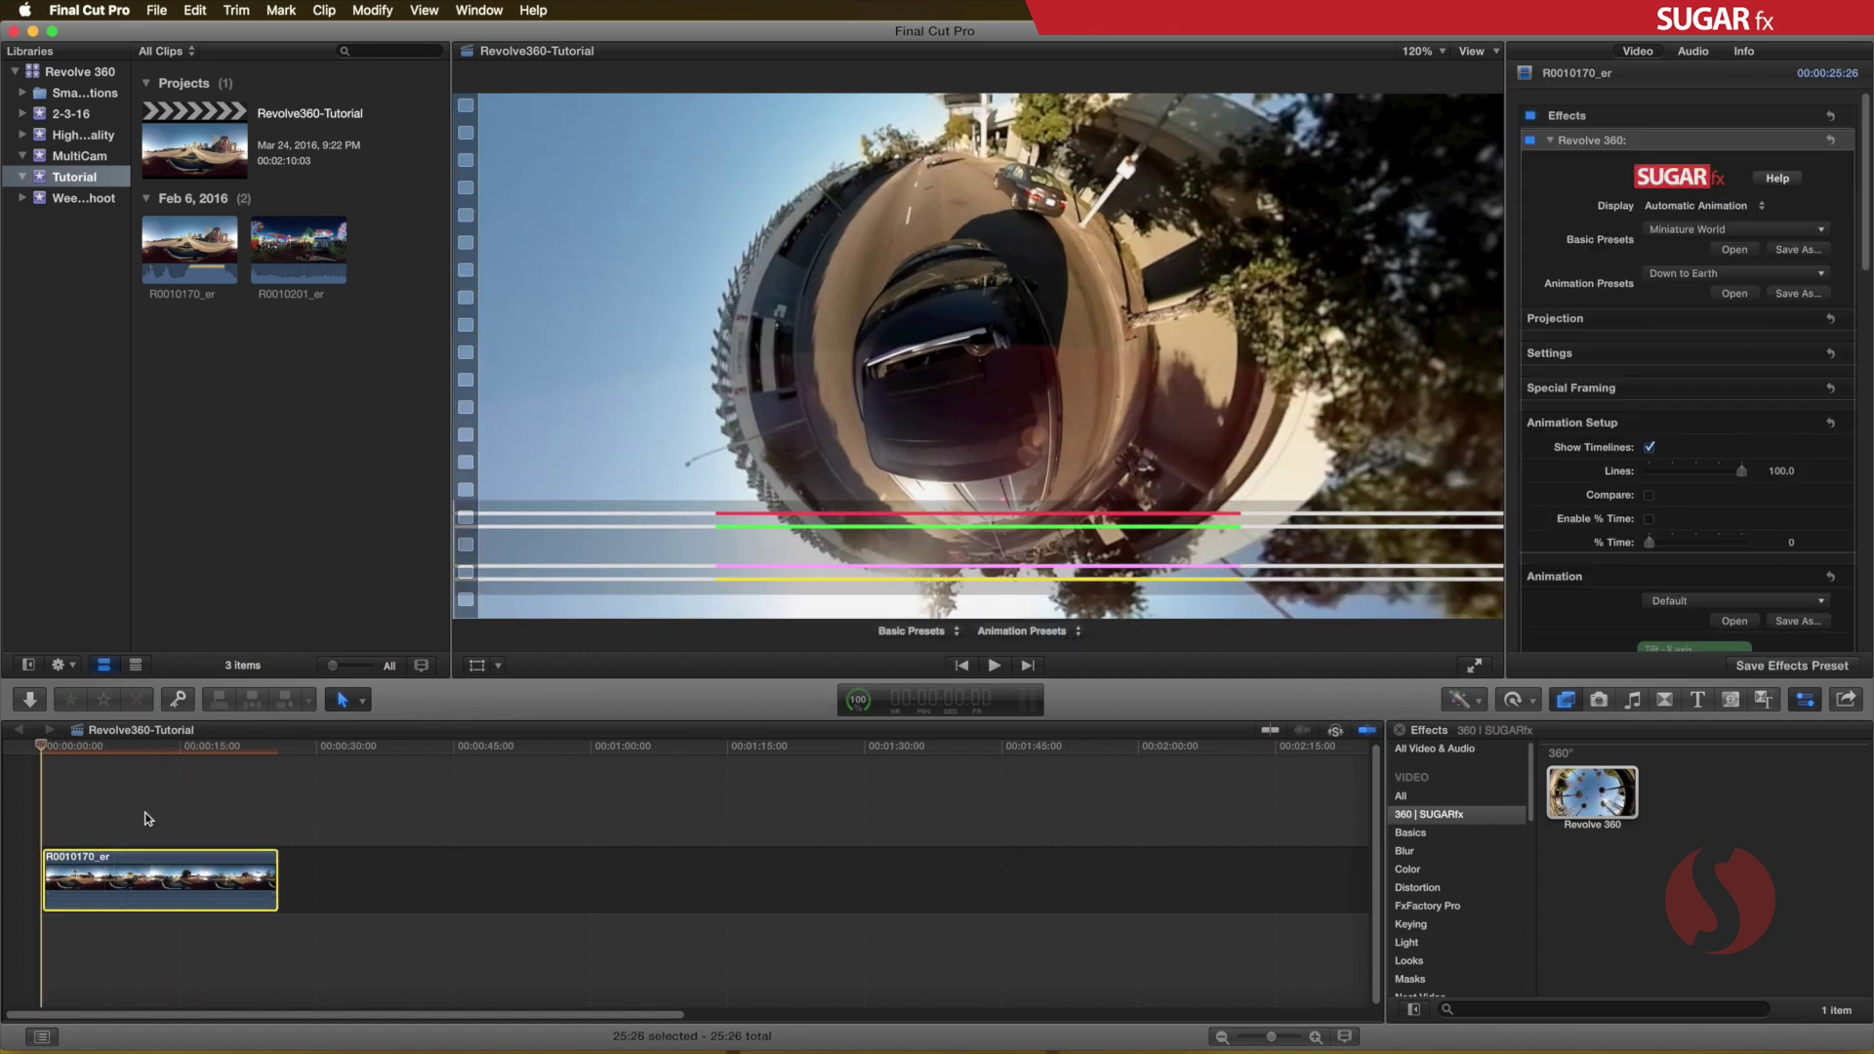
mouse_move(49, 746)
left_mouse_down()
mouse_move(267, 752)
mouse_move(233, 754)
left_mouse_up()
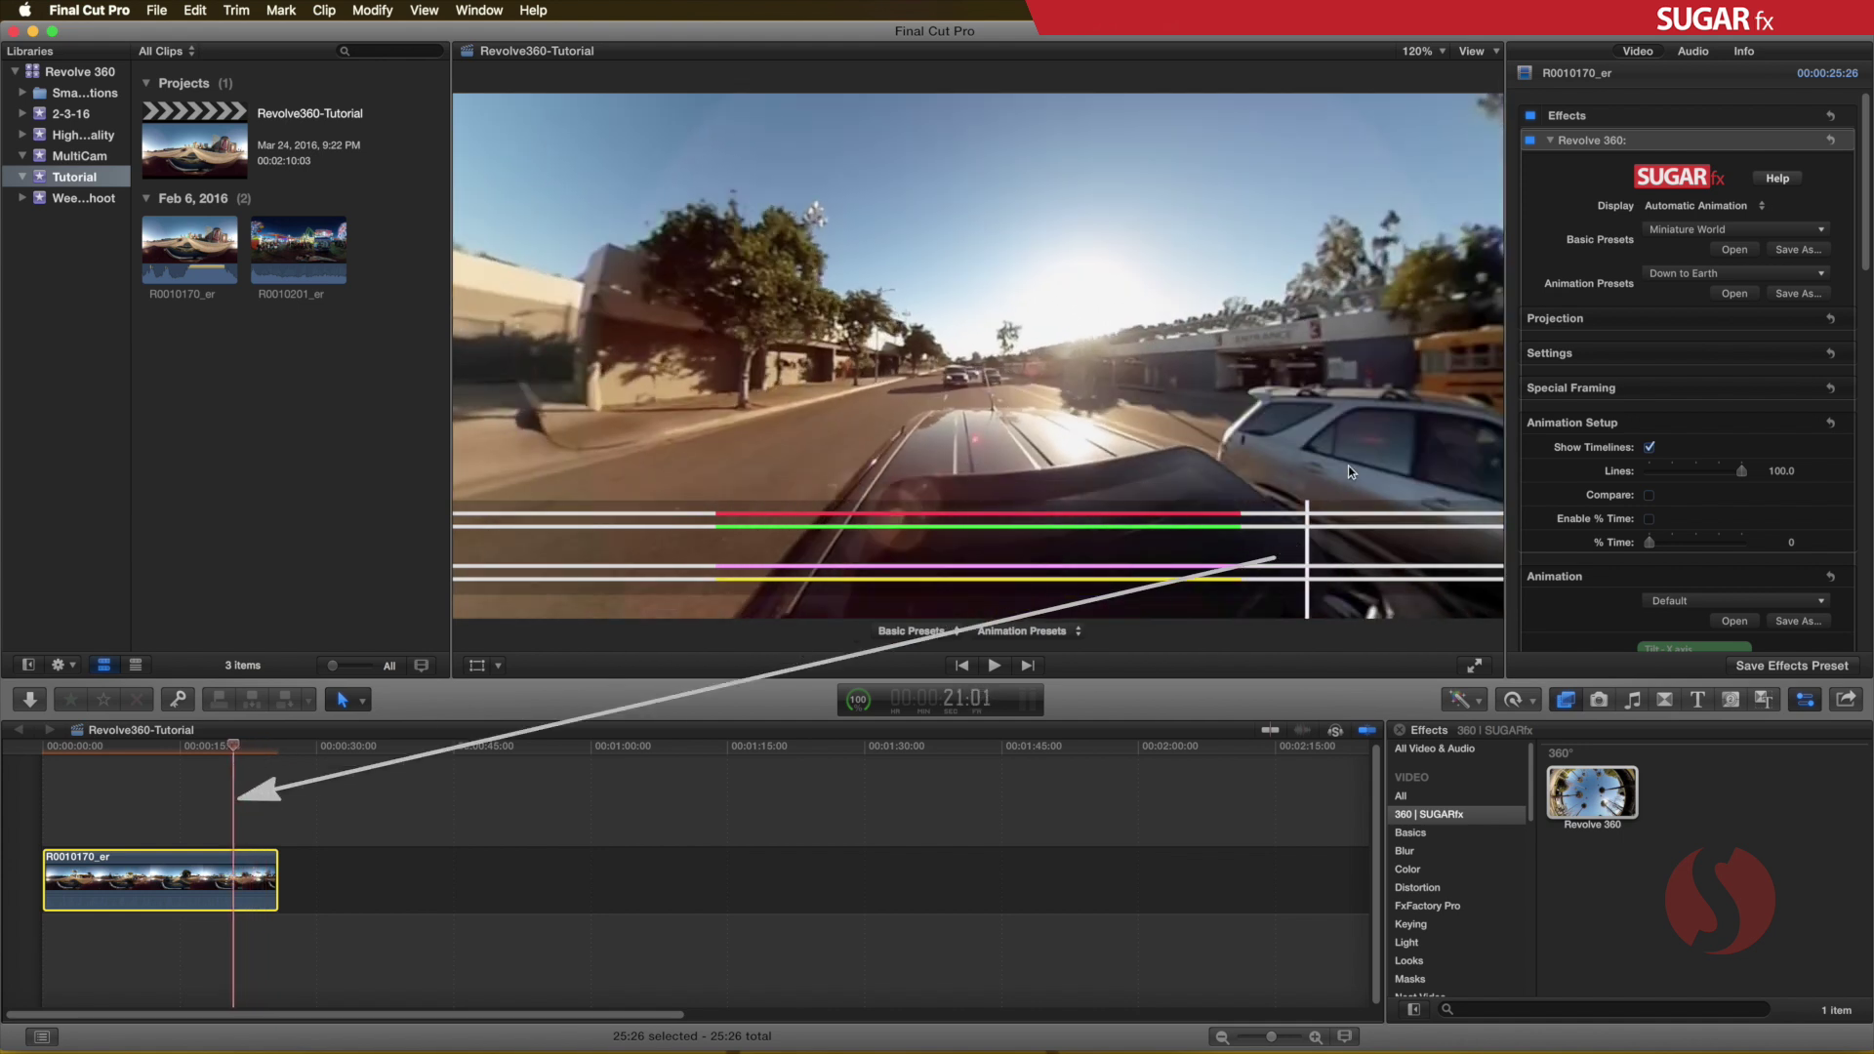
key("j")
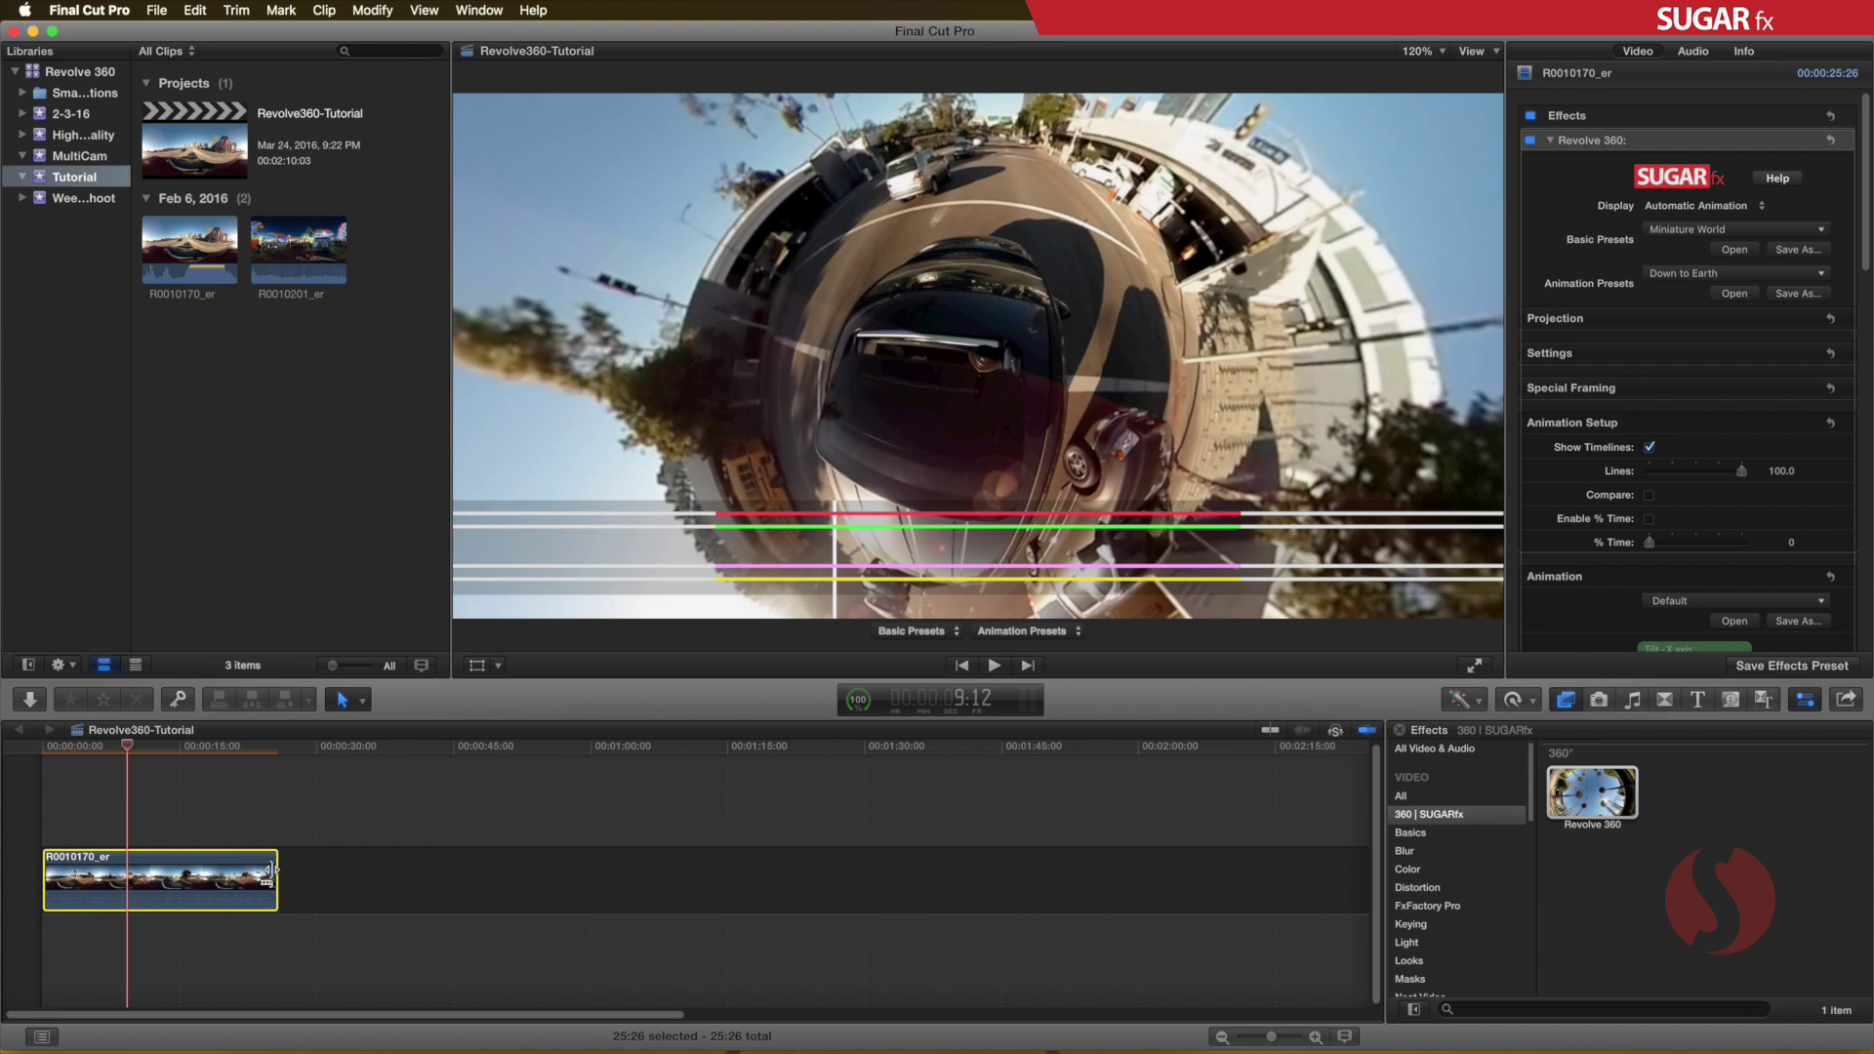
left_click_drag(270, 879, 1263, 862)
Select the full clip at about 15 seconds and show its Tilt, Pan and Fish Eye animation
left_click_drag(1066, 817, 949, 908)
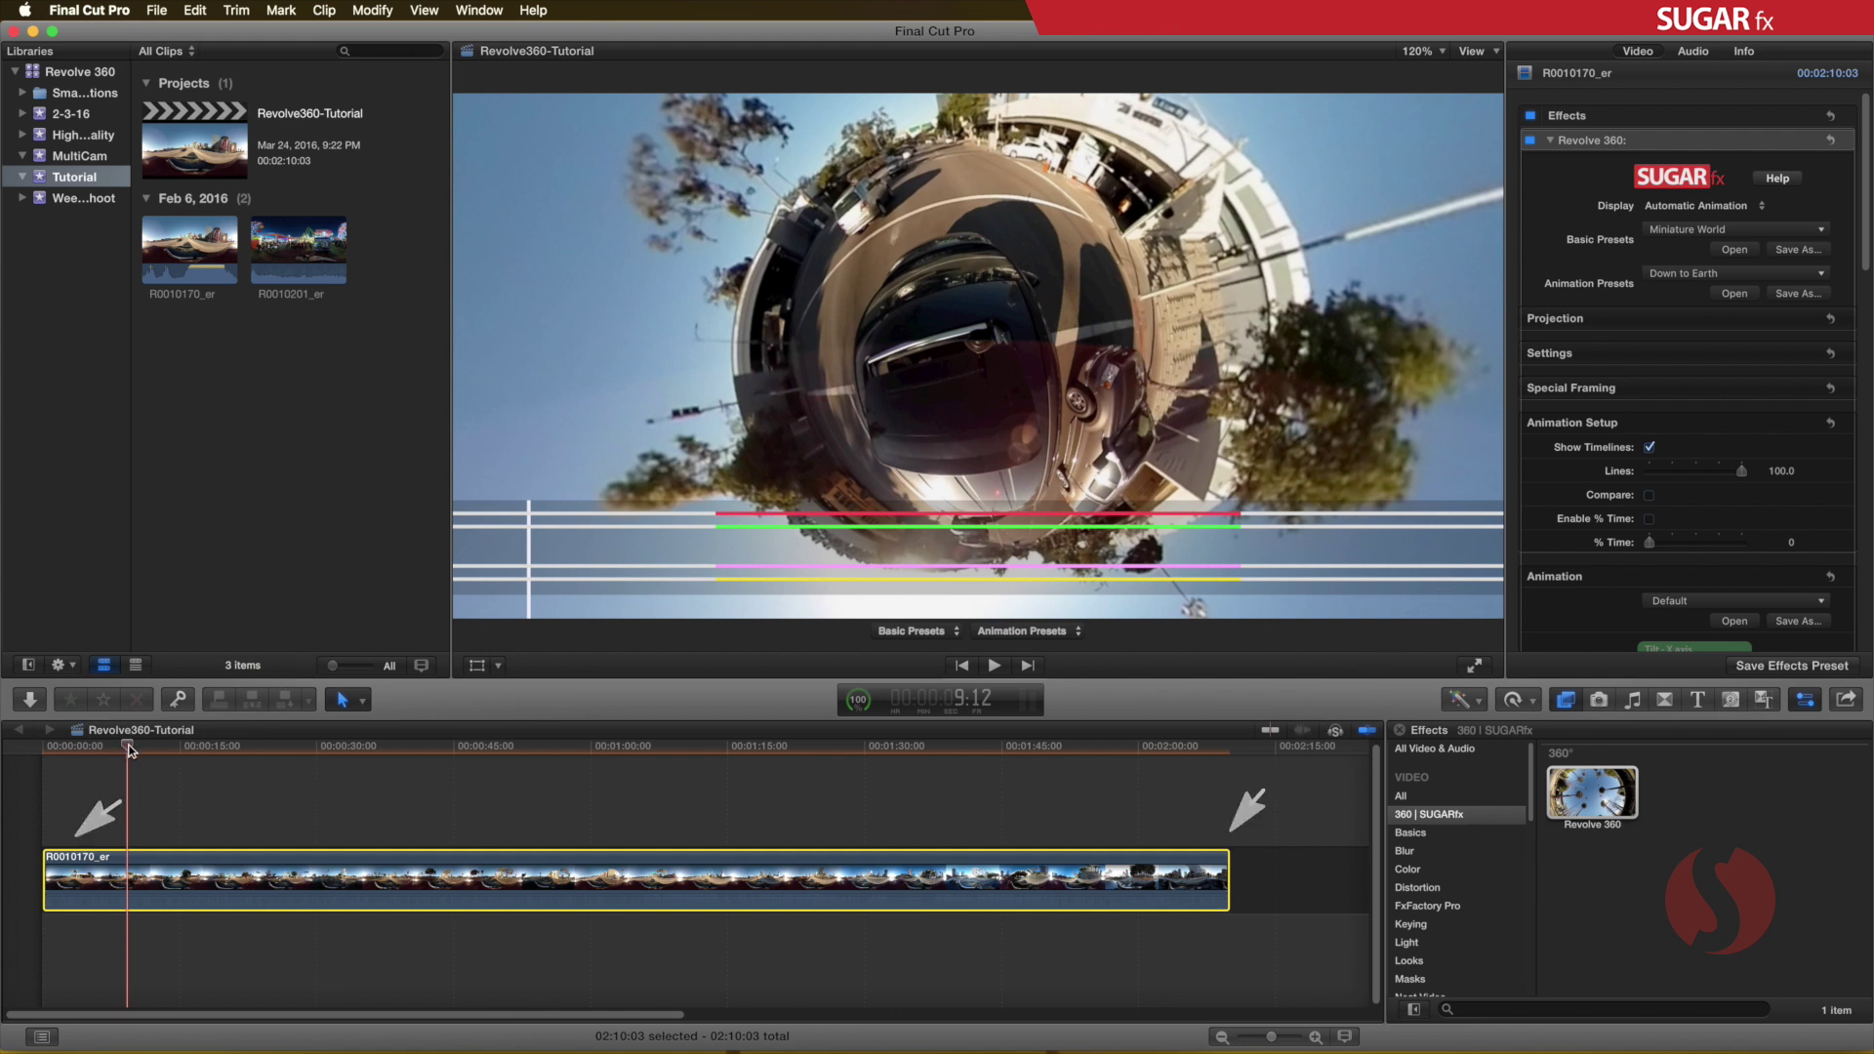
left_click_drag(127, 746, 225, 758)
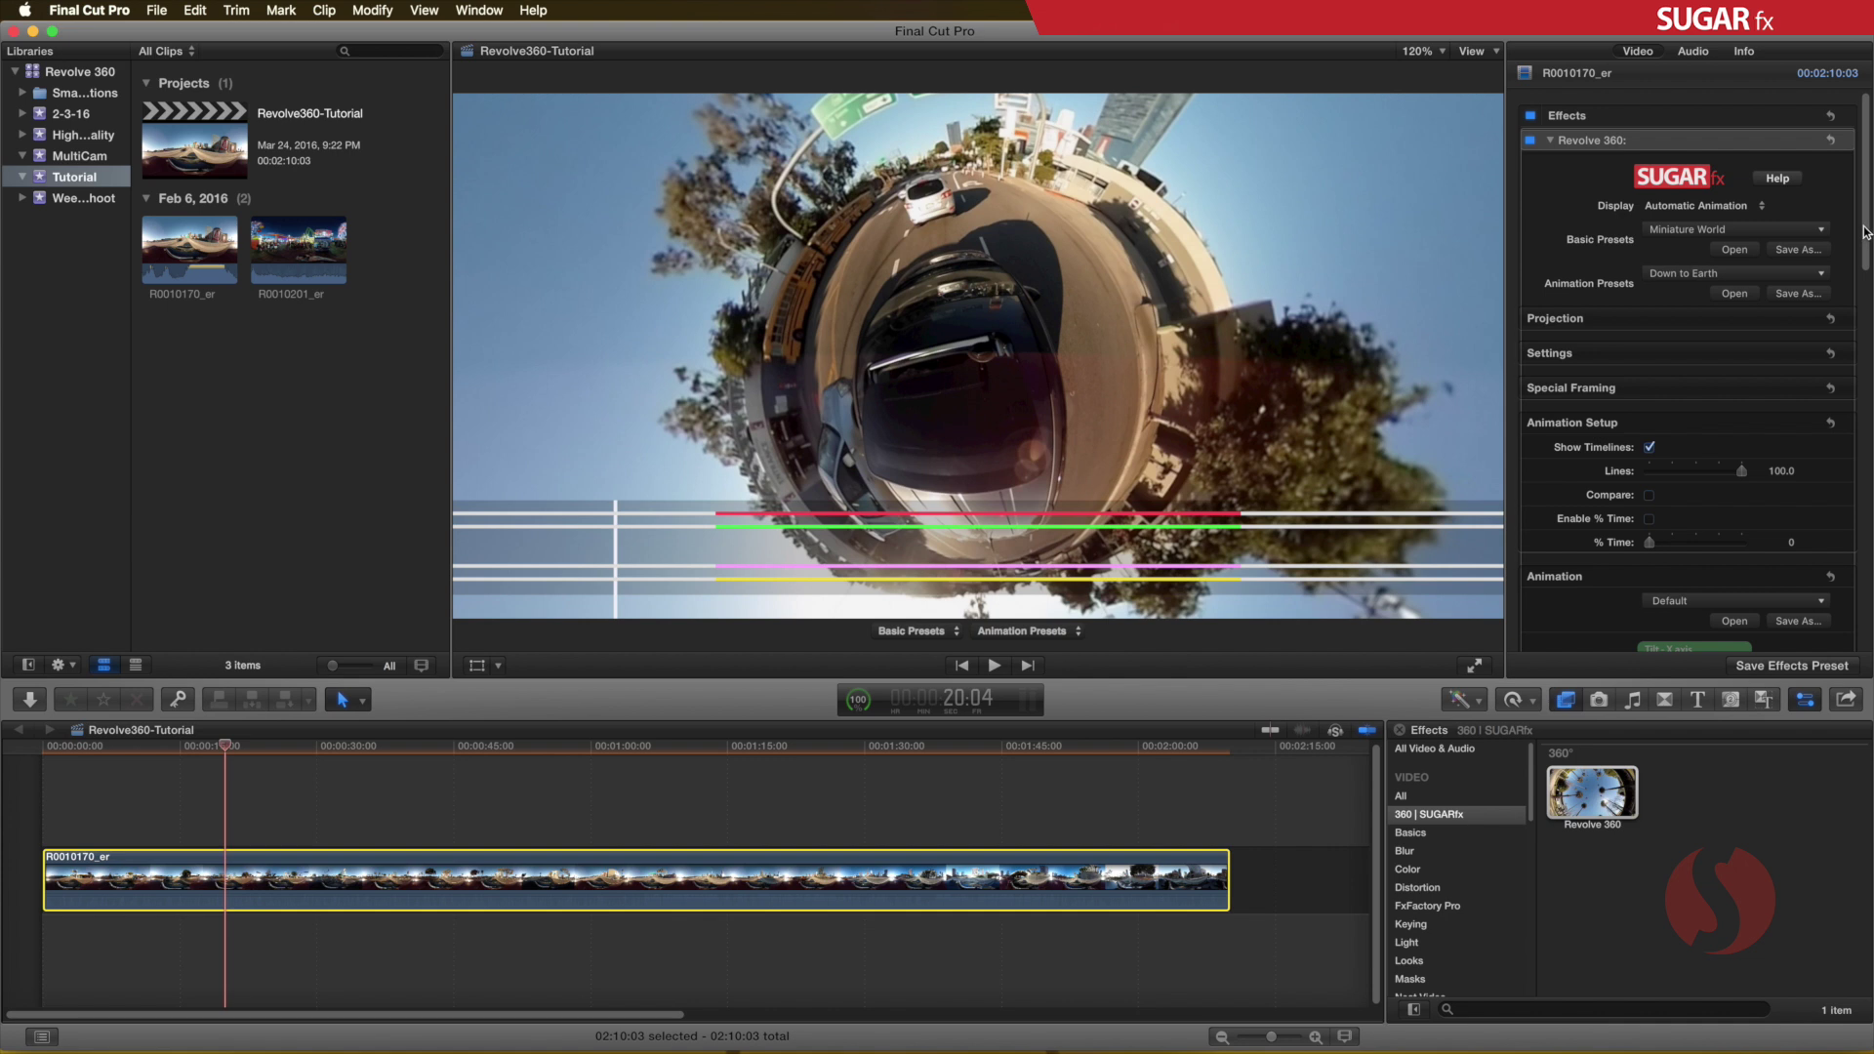
left_click_drag(1867, 232, 1856, 371)
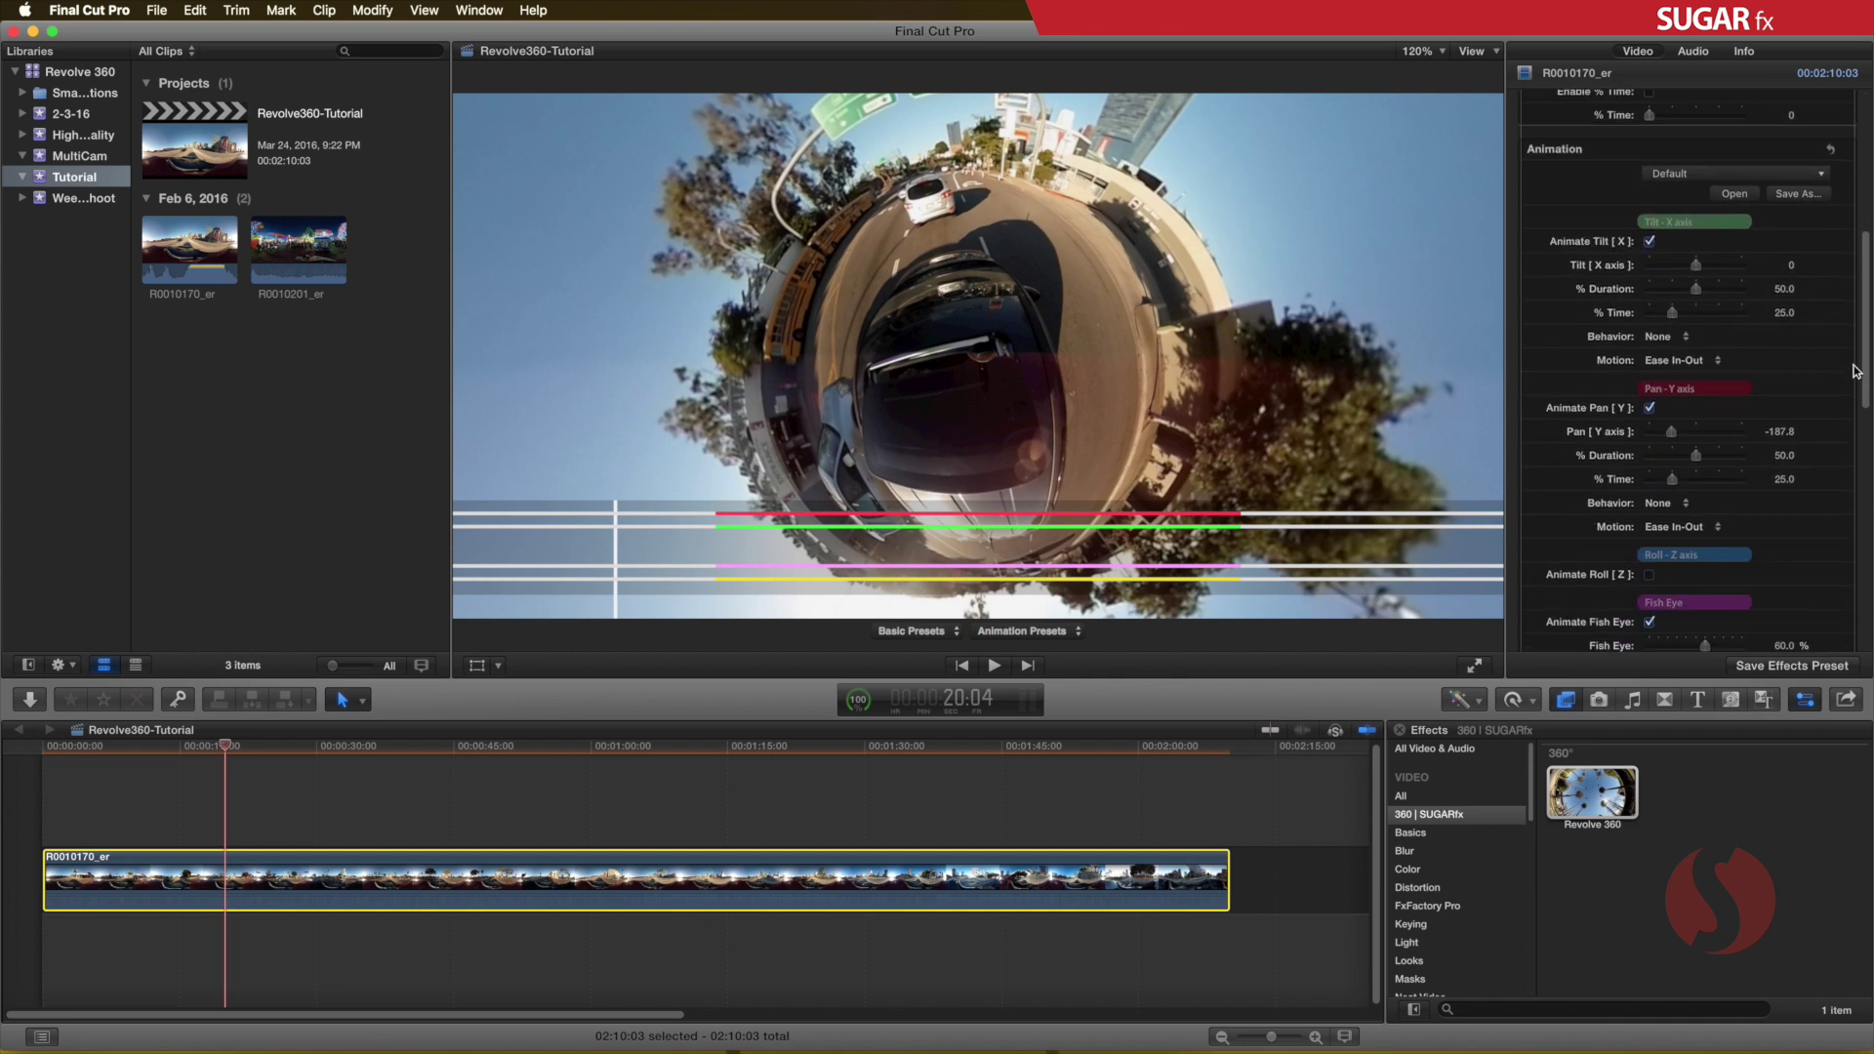
Review Fish Eye and Zoom animation, each at 50.0 % Duration and 25.0 % Time
scroll(1856, 371, "down", 2)
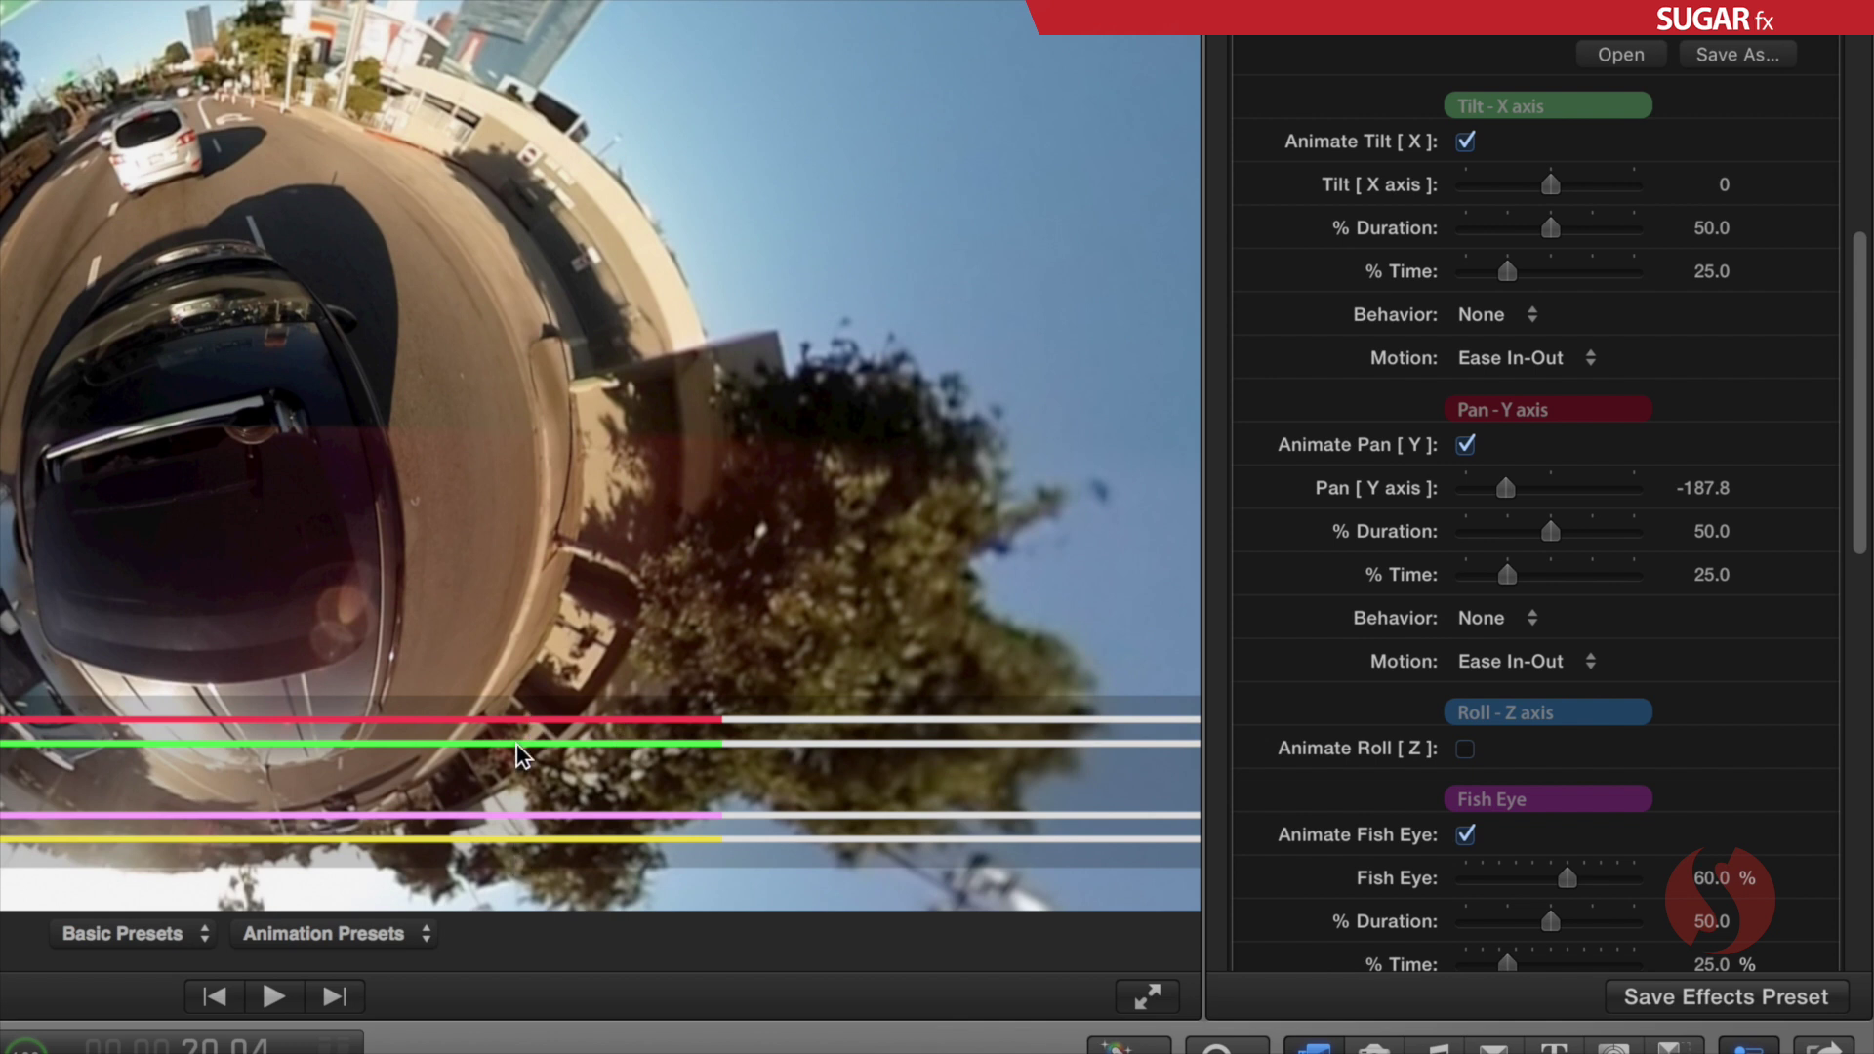
left_click_drag(1858, 523, 1838, 681)
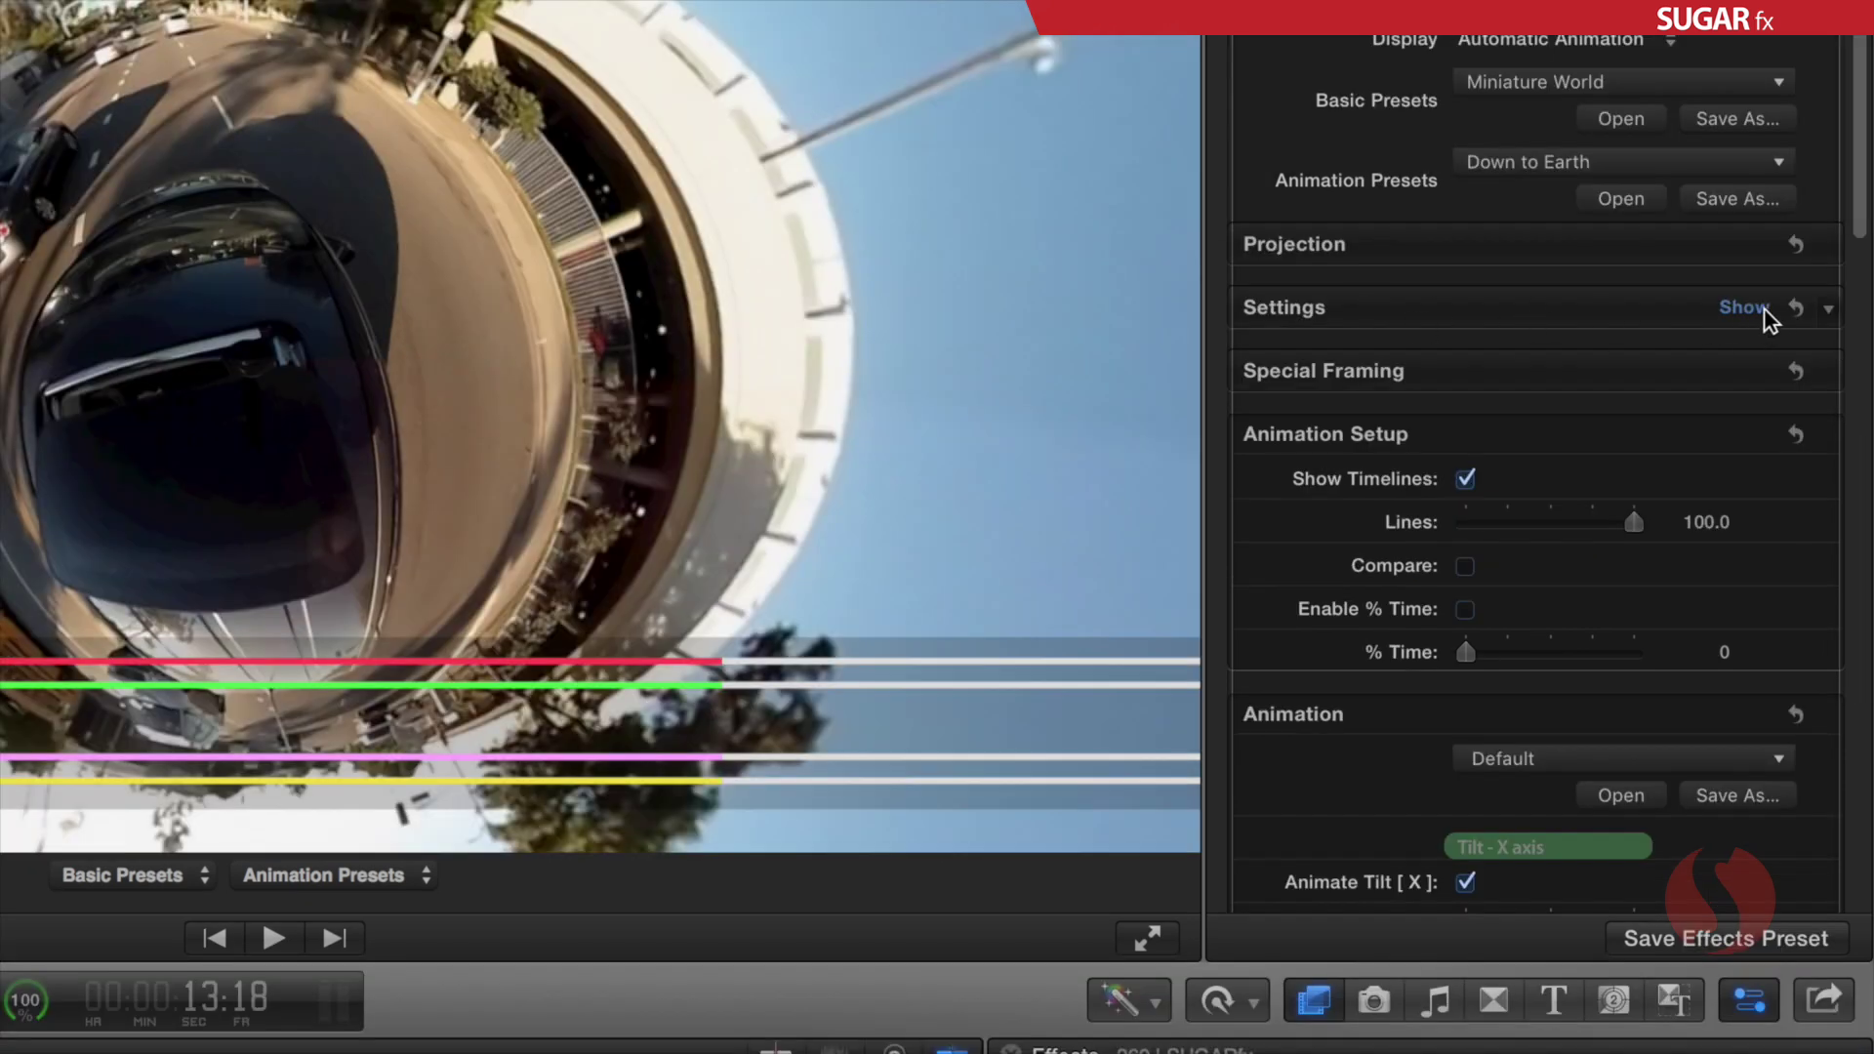
Reveal the starting Settings and lower Tilt to -49.0 with the playhead near 10 seconds
left_click(1752, 310)
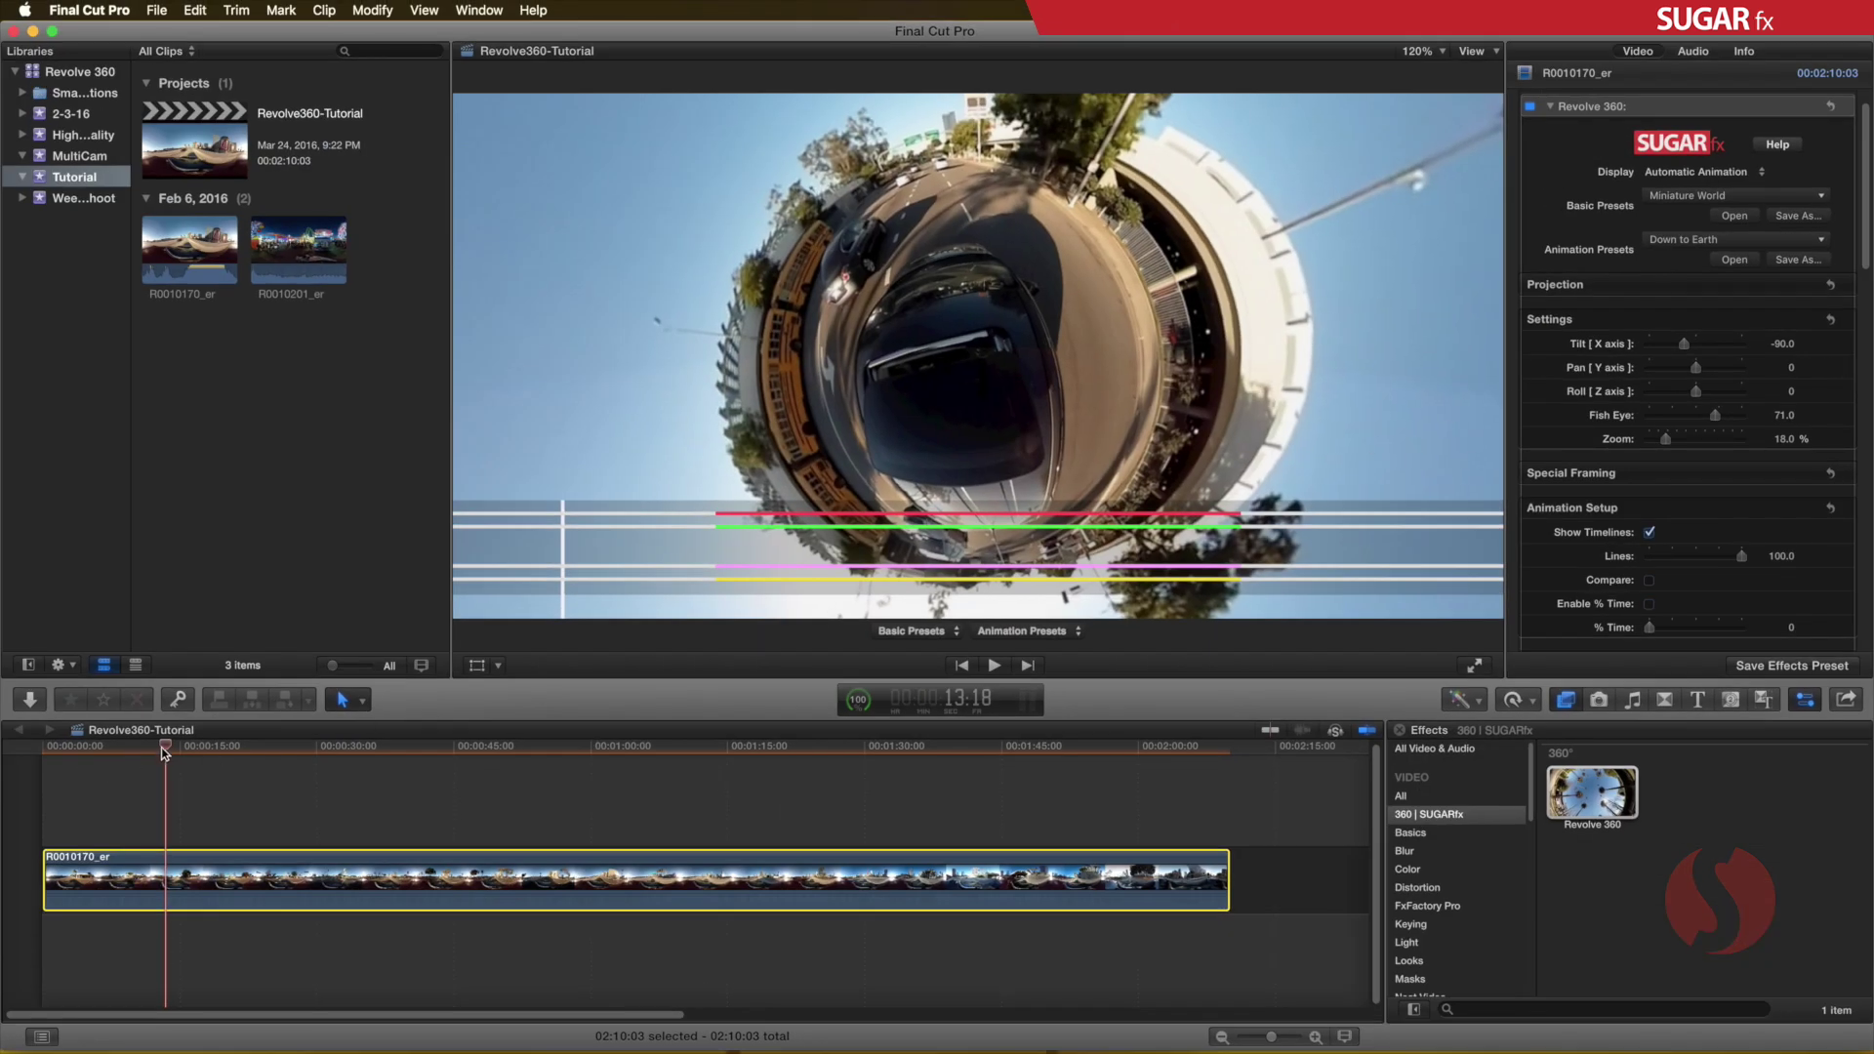
left_click_drag(164, 752, 137, 752)
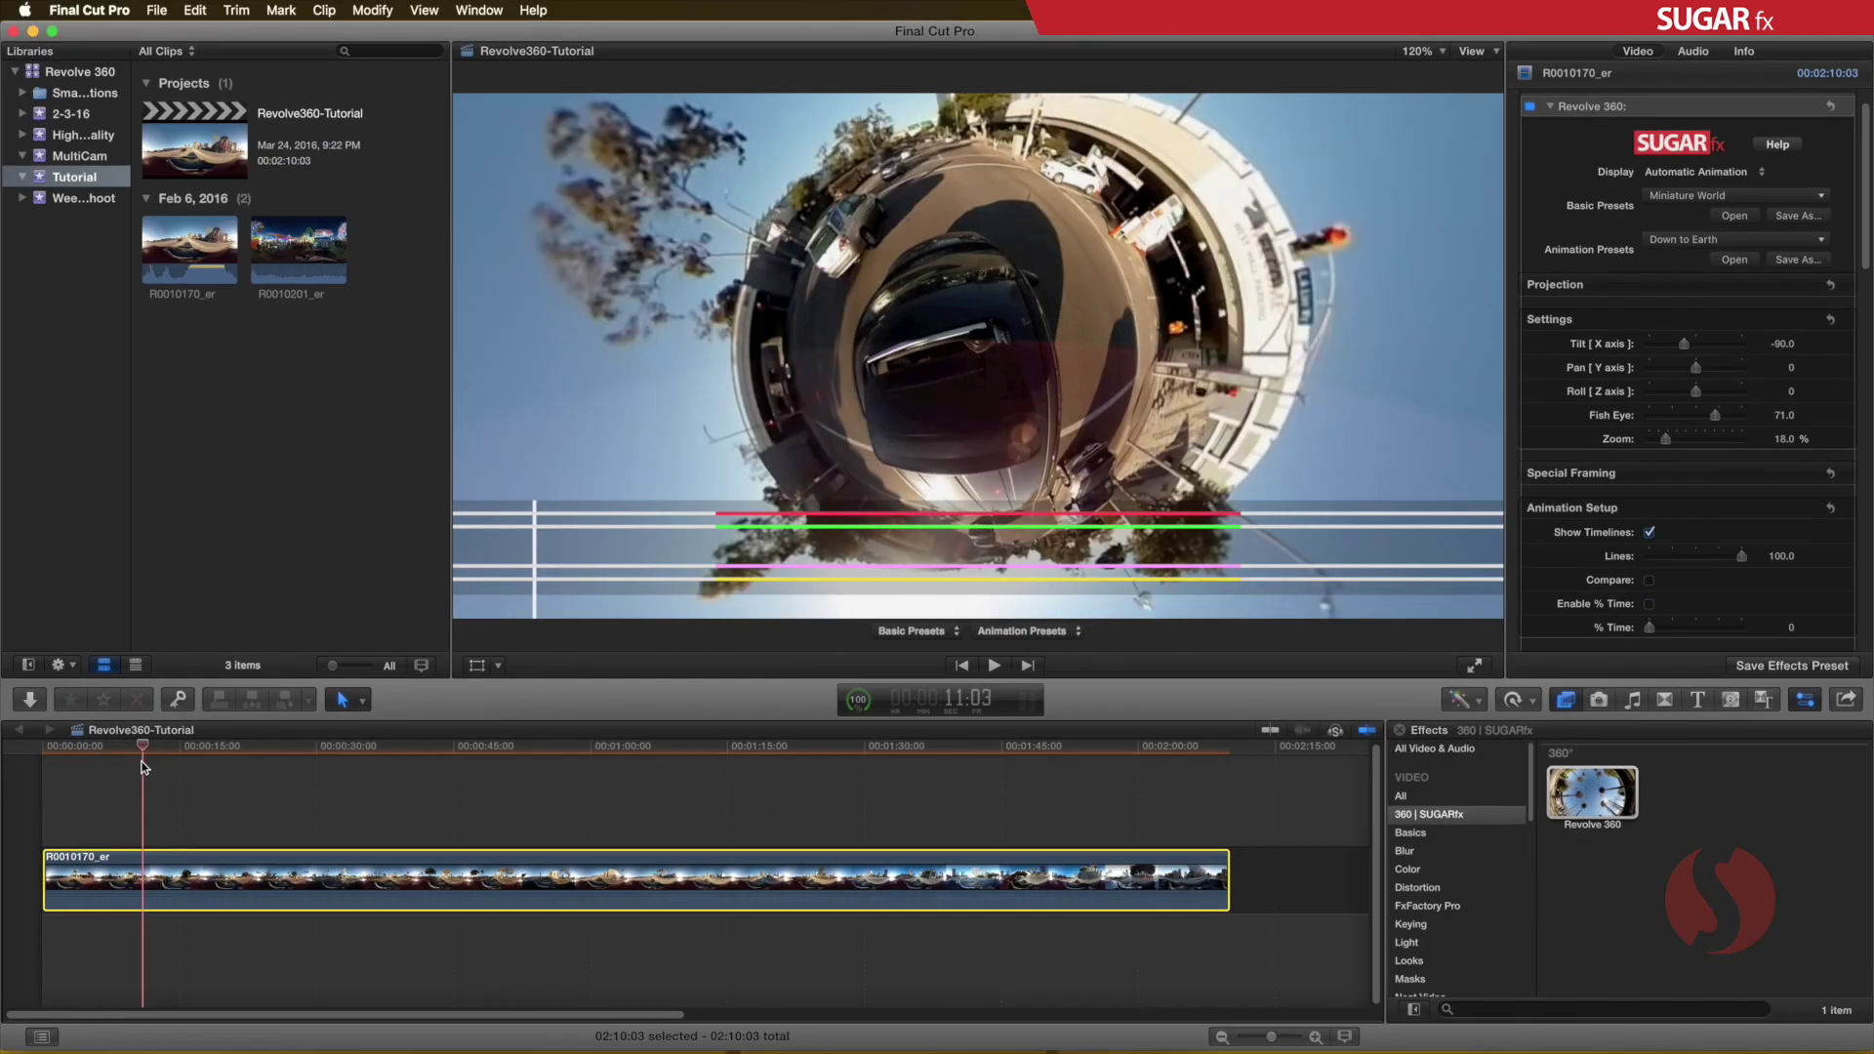
left_click_drag(1687, 347, 1674, 440)
Raise the starting Zoom, move to 2:00, and set ending Tilt 99 and Pan -95
left_click(346, 749)
left_click_drag(354, 754, 1143, 750)
left_click_drag(1867, 244, 1869, 404)
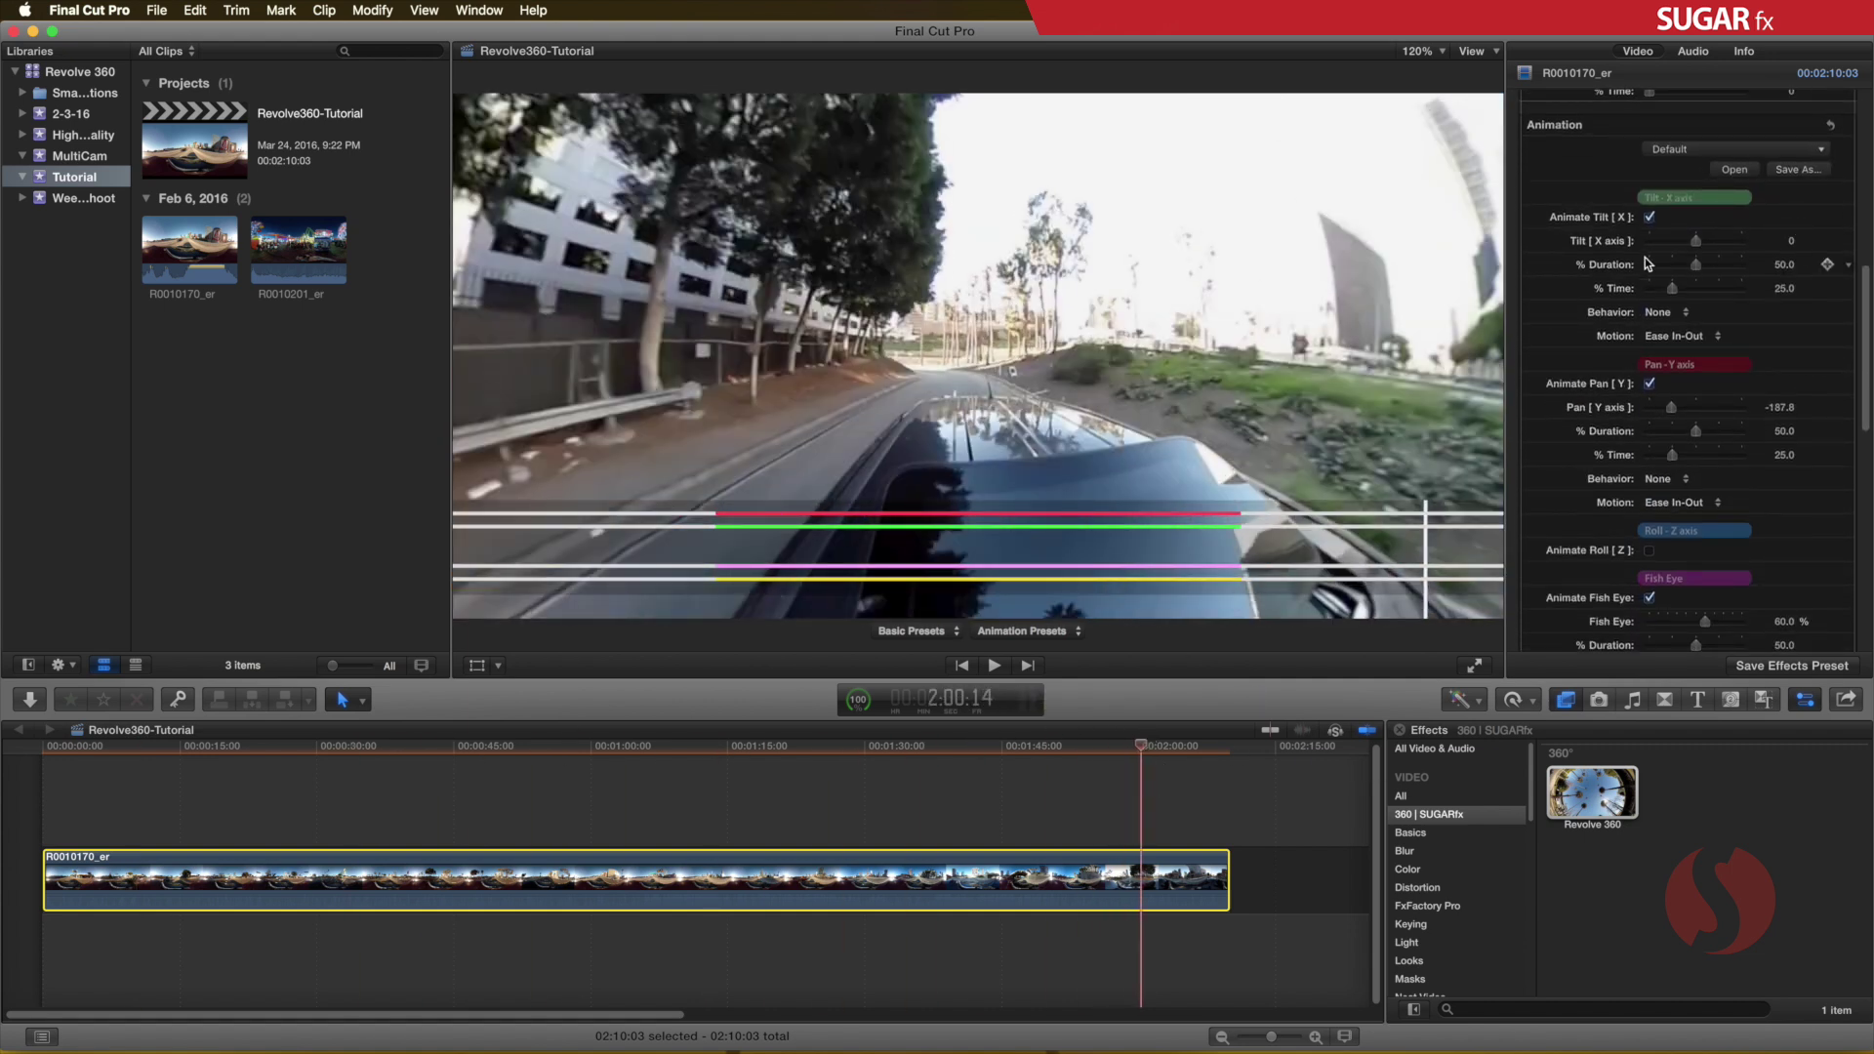
left_click_drag(1699, 242, 1708, 245)
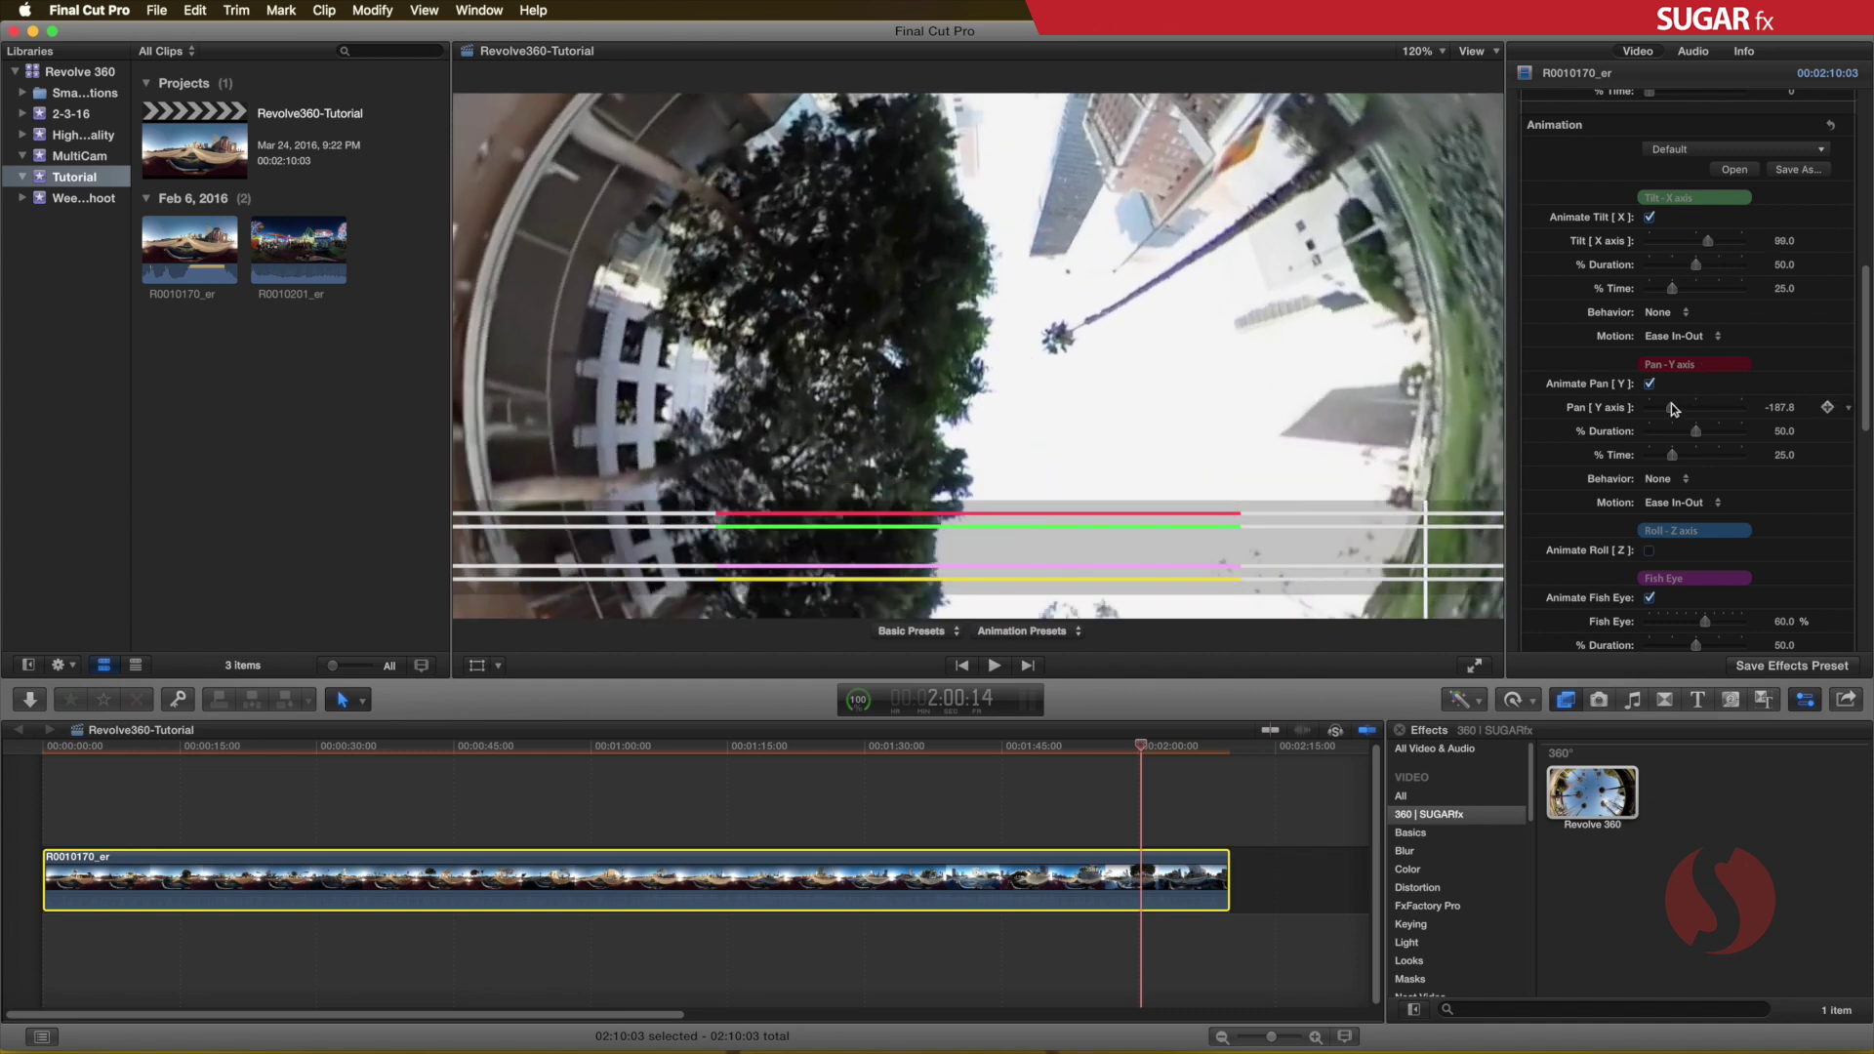
left_click_drag(1674, 409, 1683, 409)
left_click_drag(1863, 325, 1860, 366)
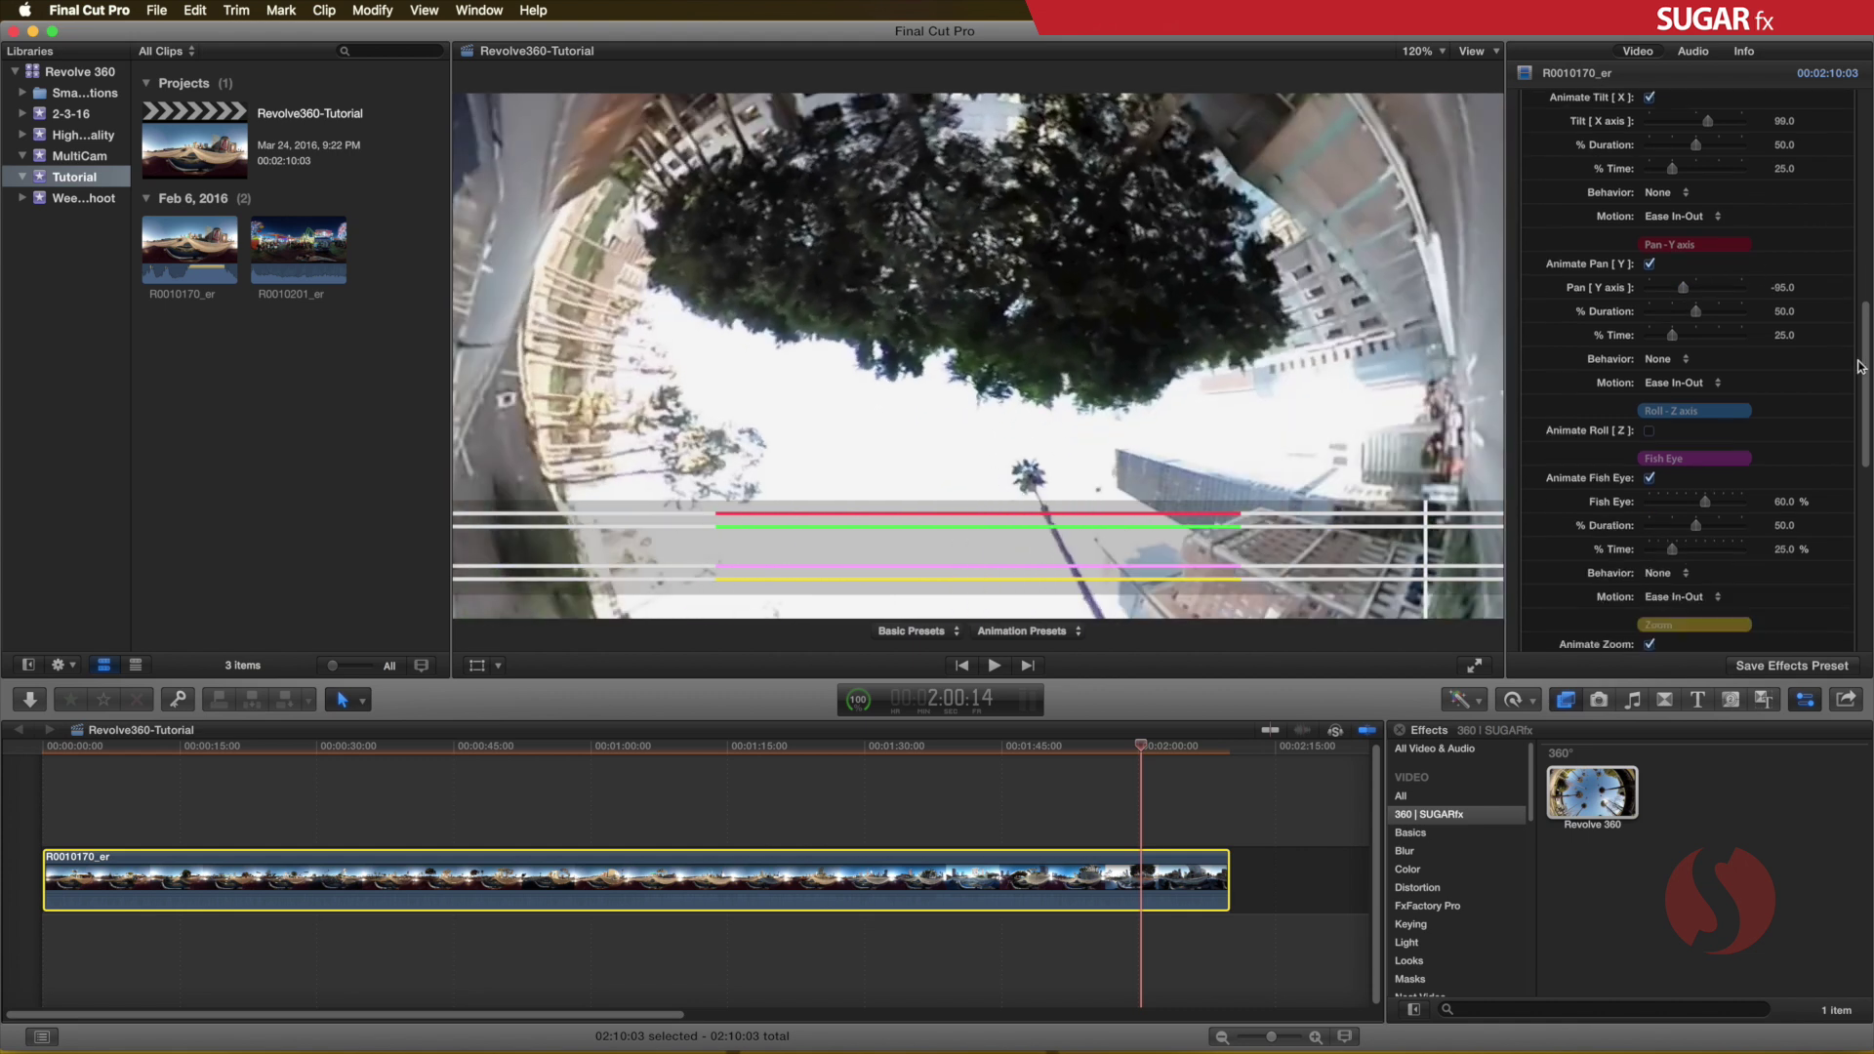
Try then disable Roll animation, set ending Fish Eye to 70.0 % and lower Zoom
scroll(1769, 261, "down", 3)
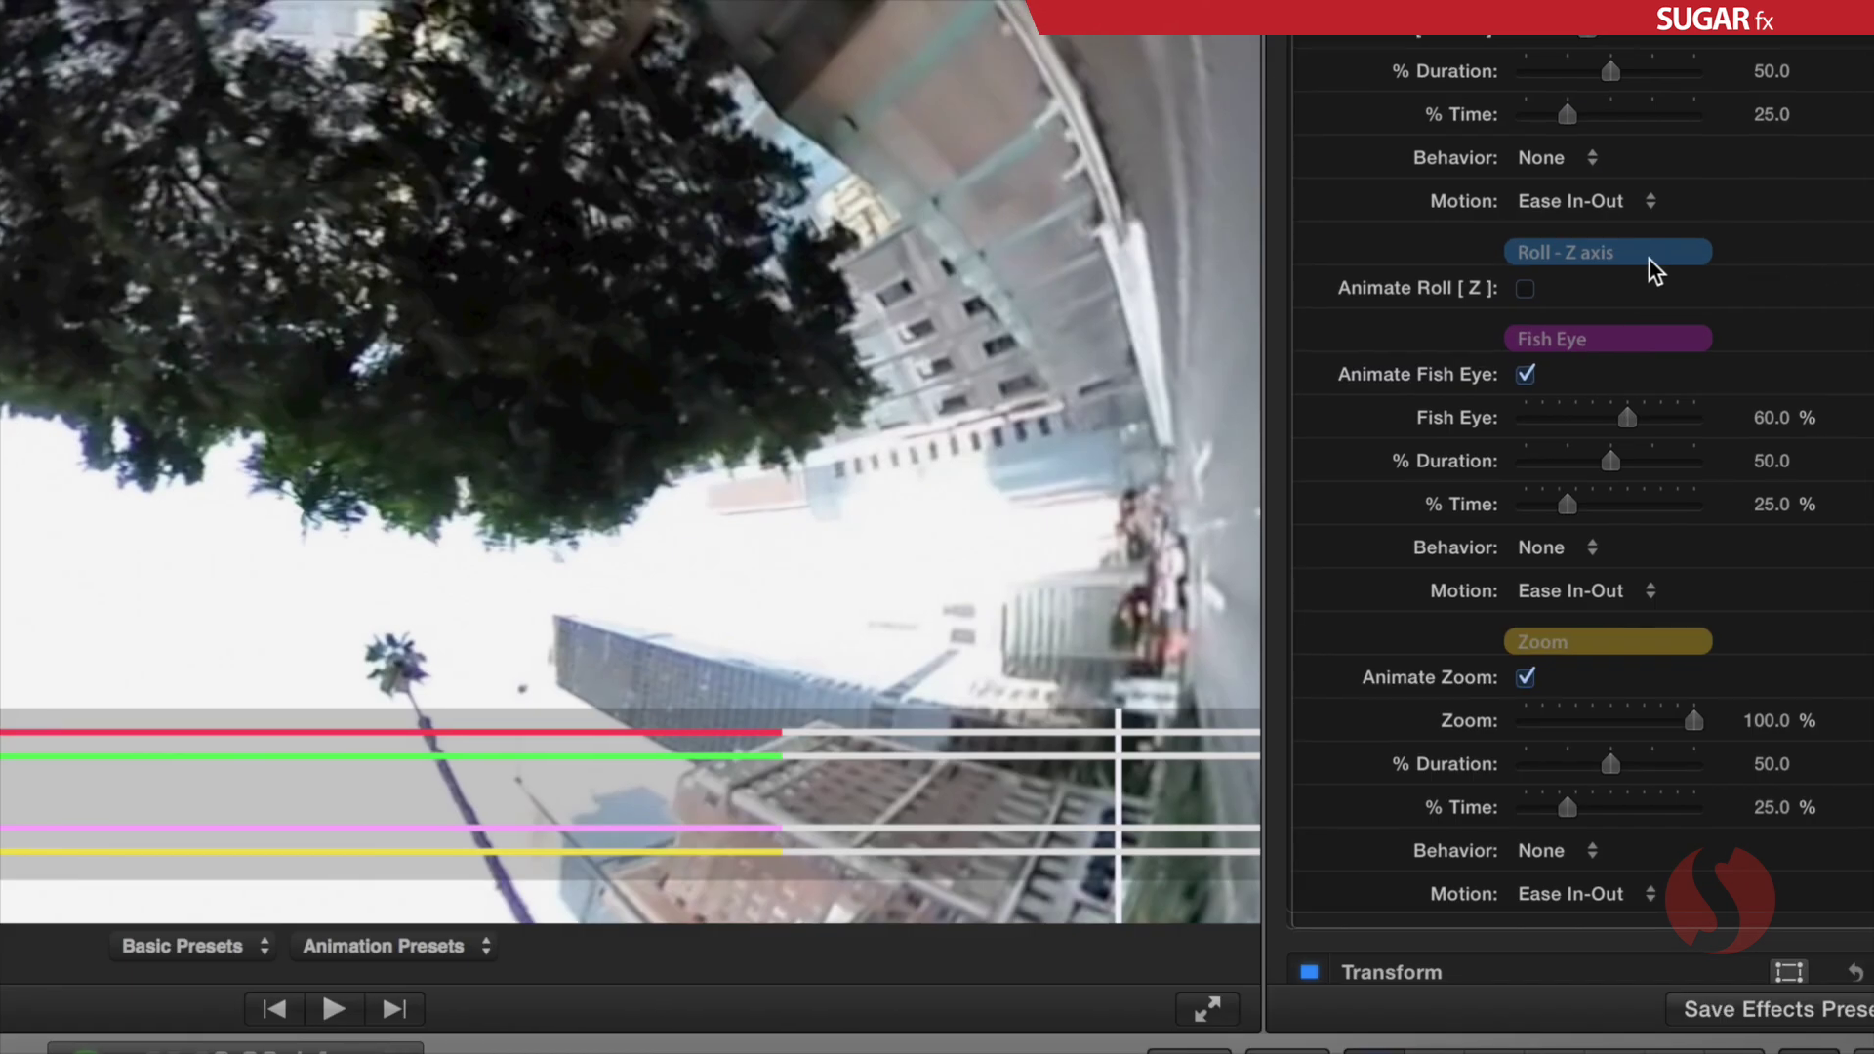
left_click(1526, 290)
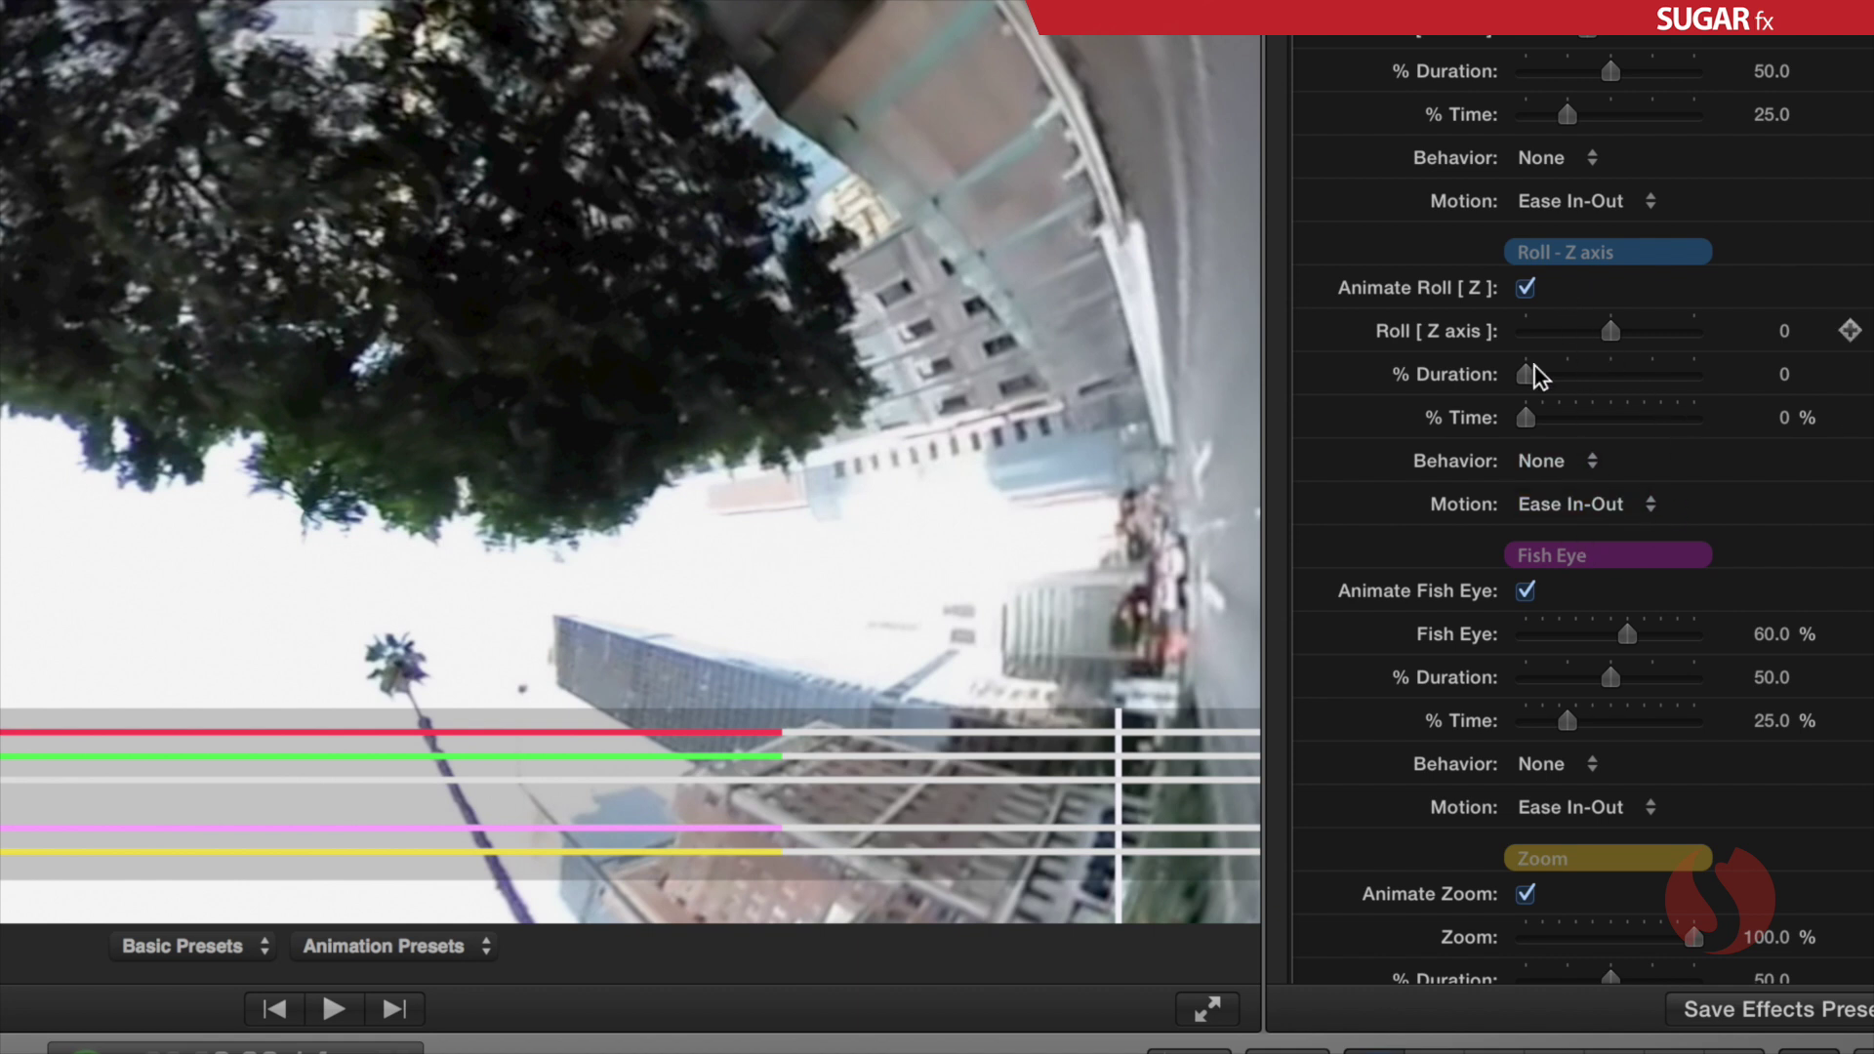
left_click_drag(1529, 373, 1582, 374)
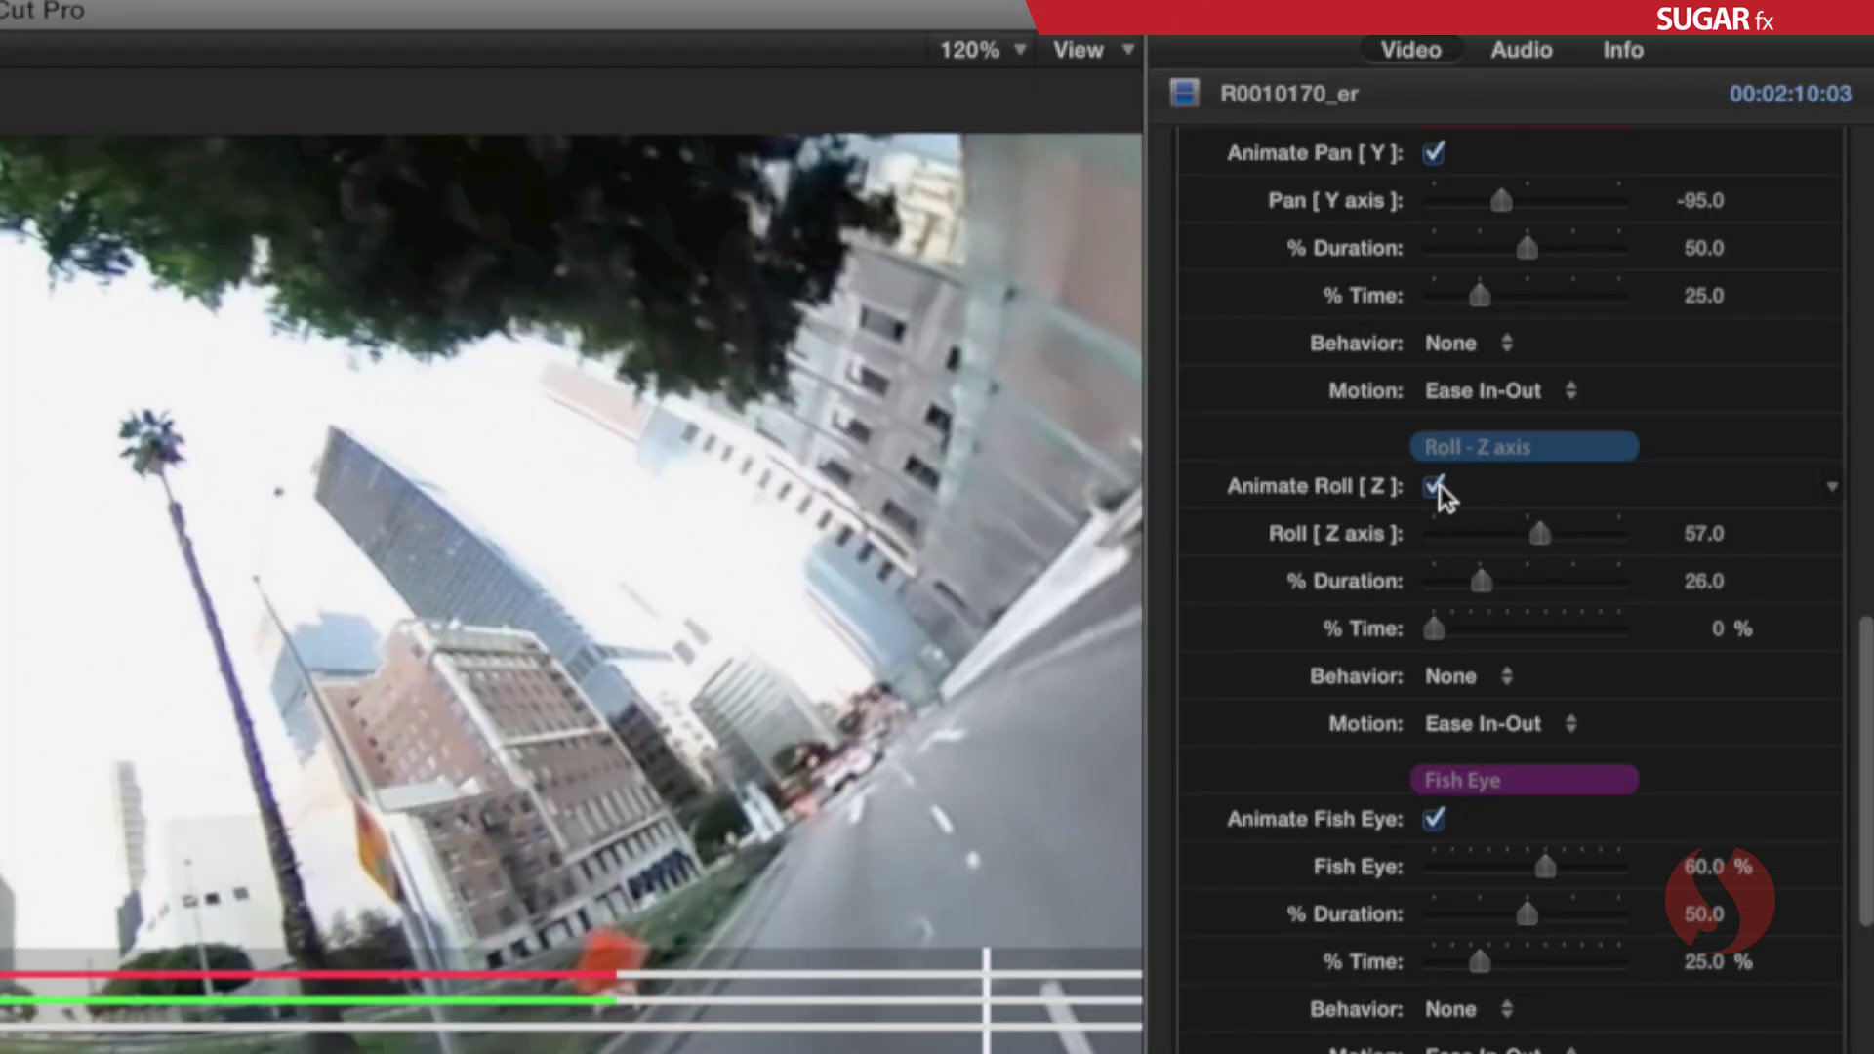
left_click(1434, 486)
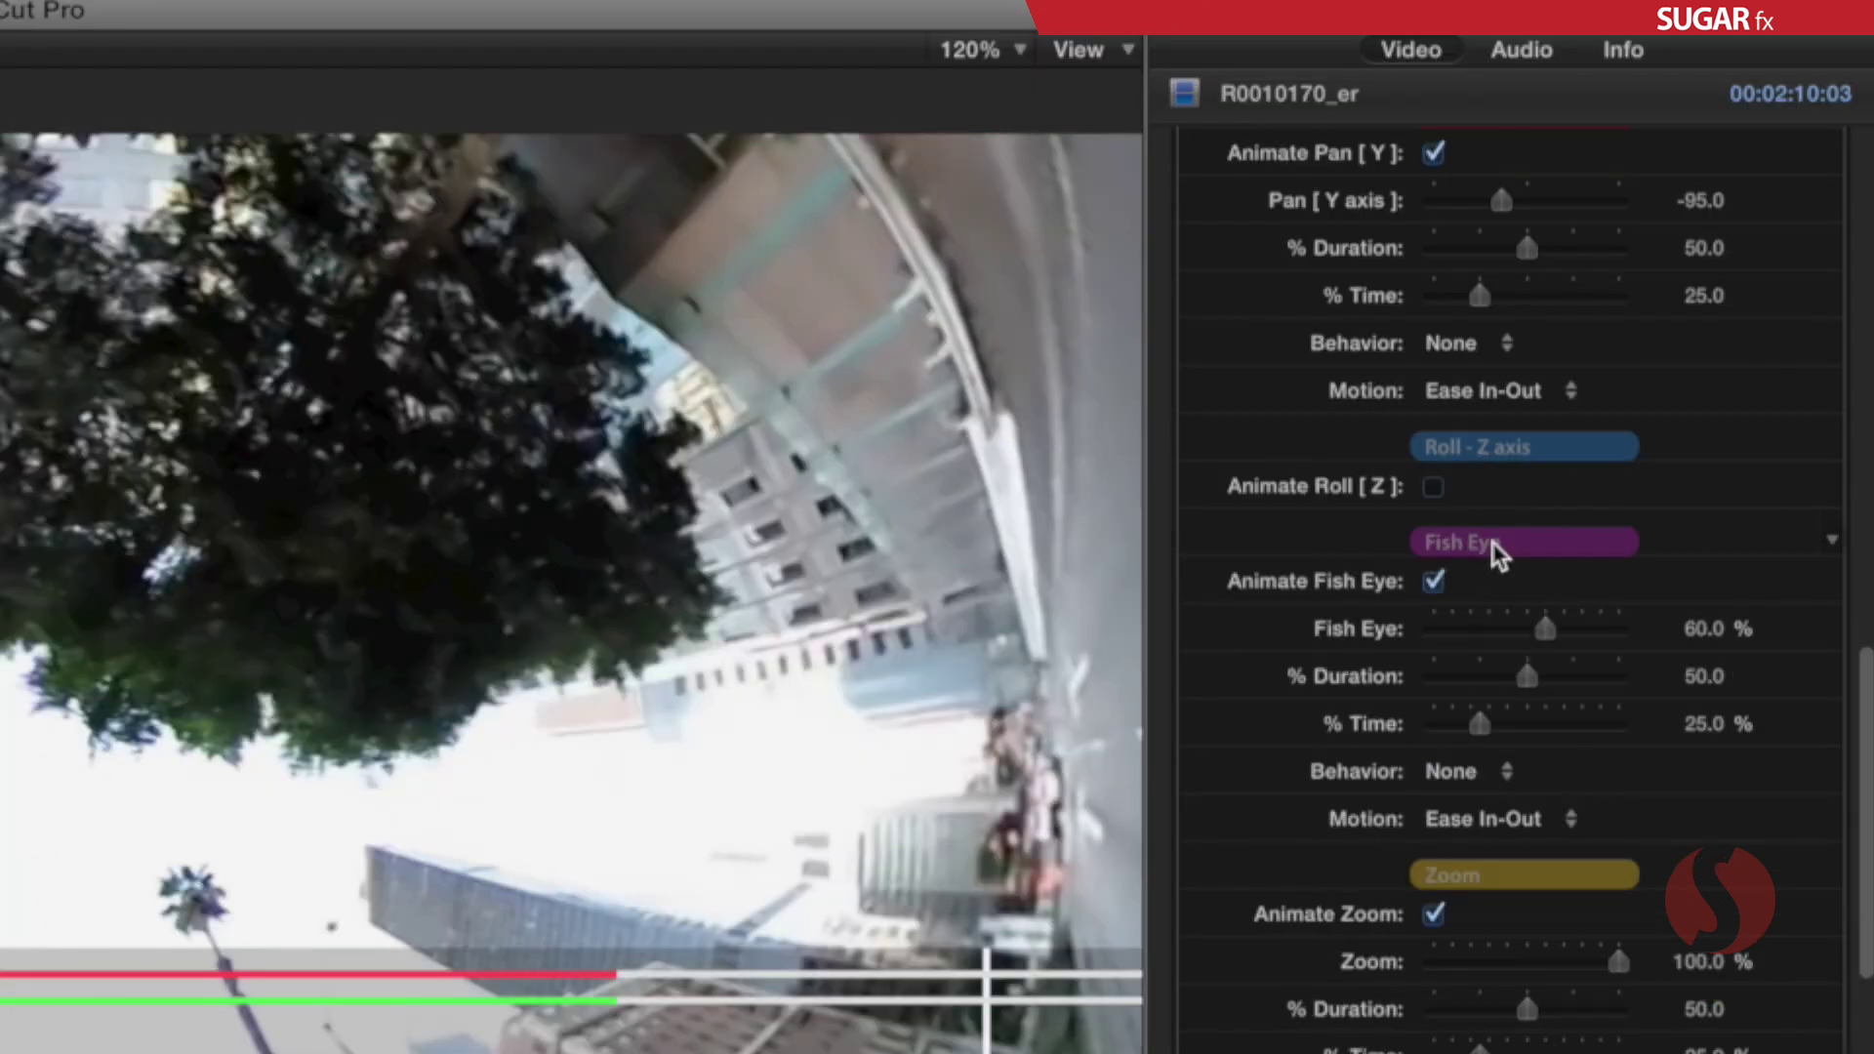
left_click_drag(1523, 629, 1529, 712)
left_click_drag(1618, 962, 1482, 962)
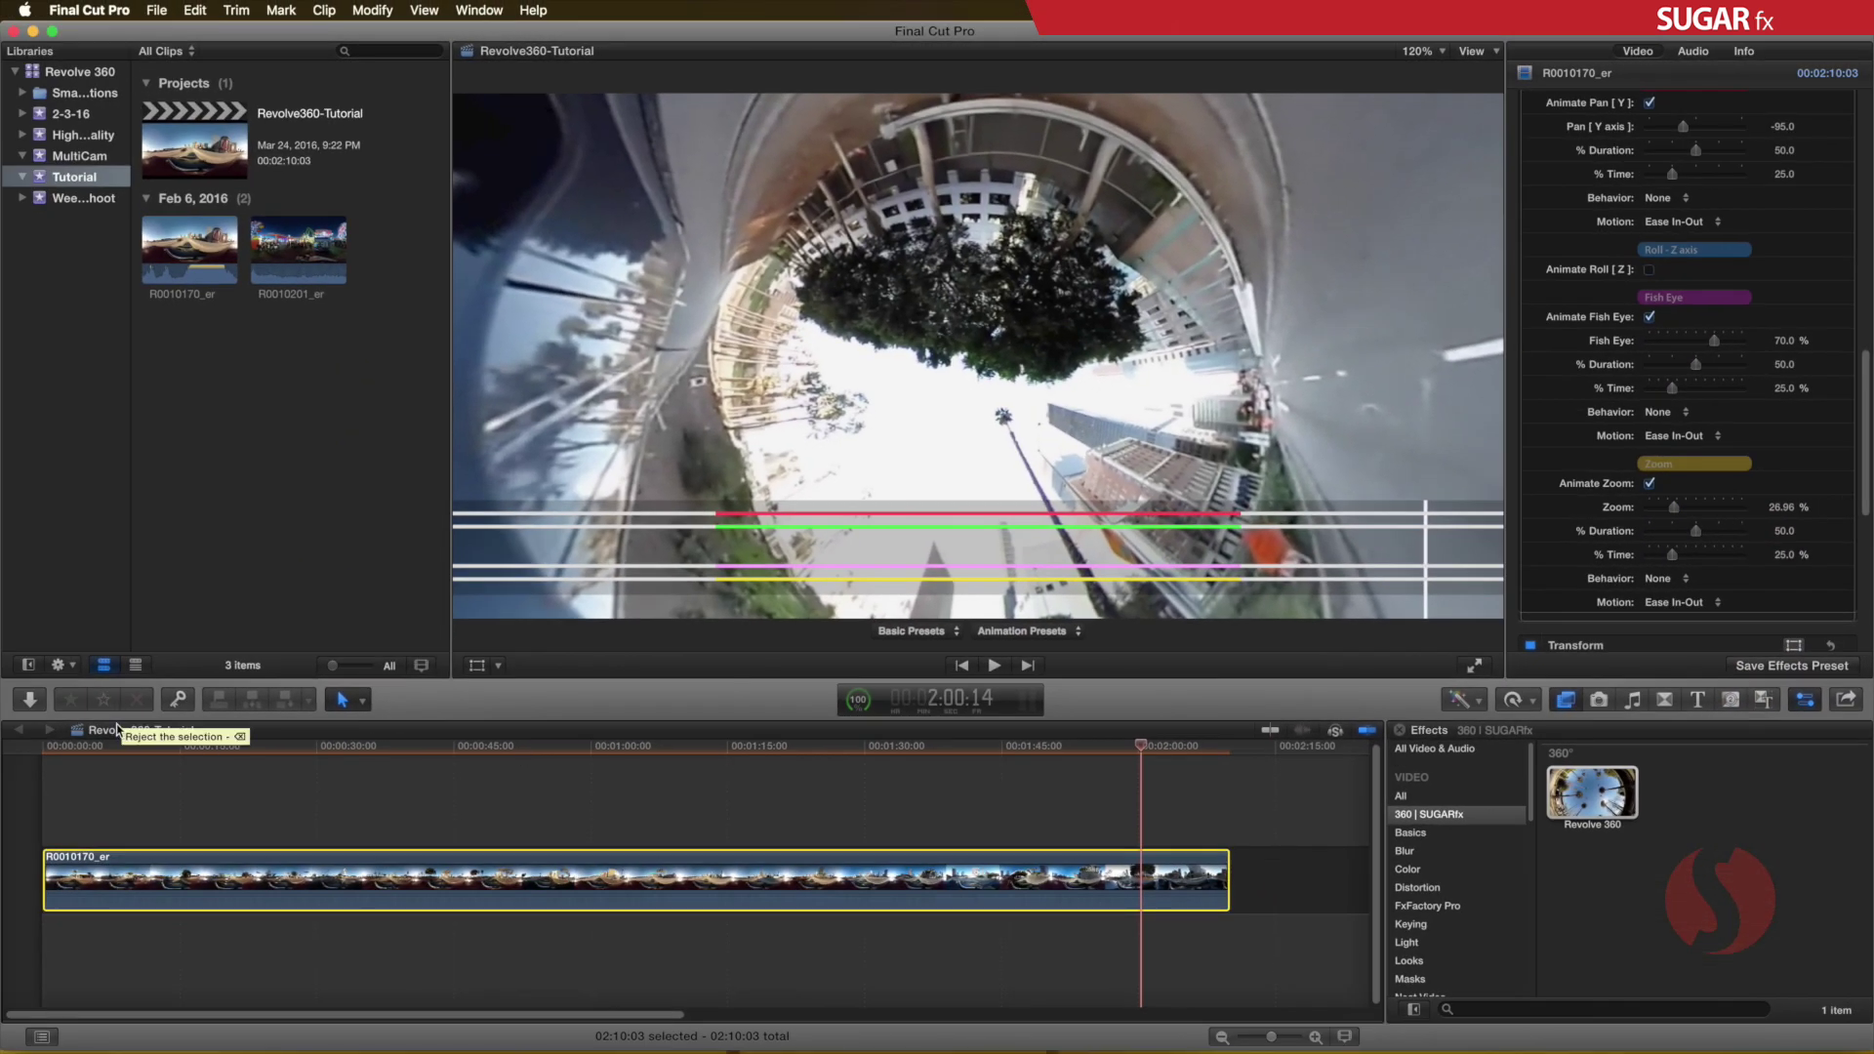
left_click(68, 750)
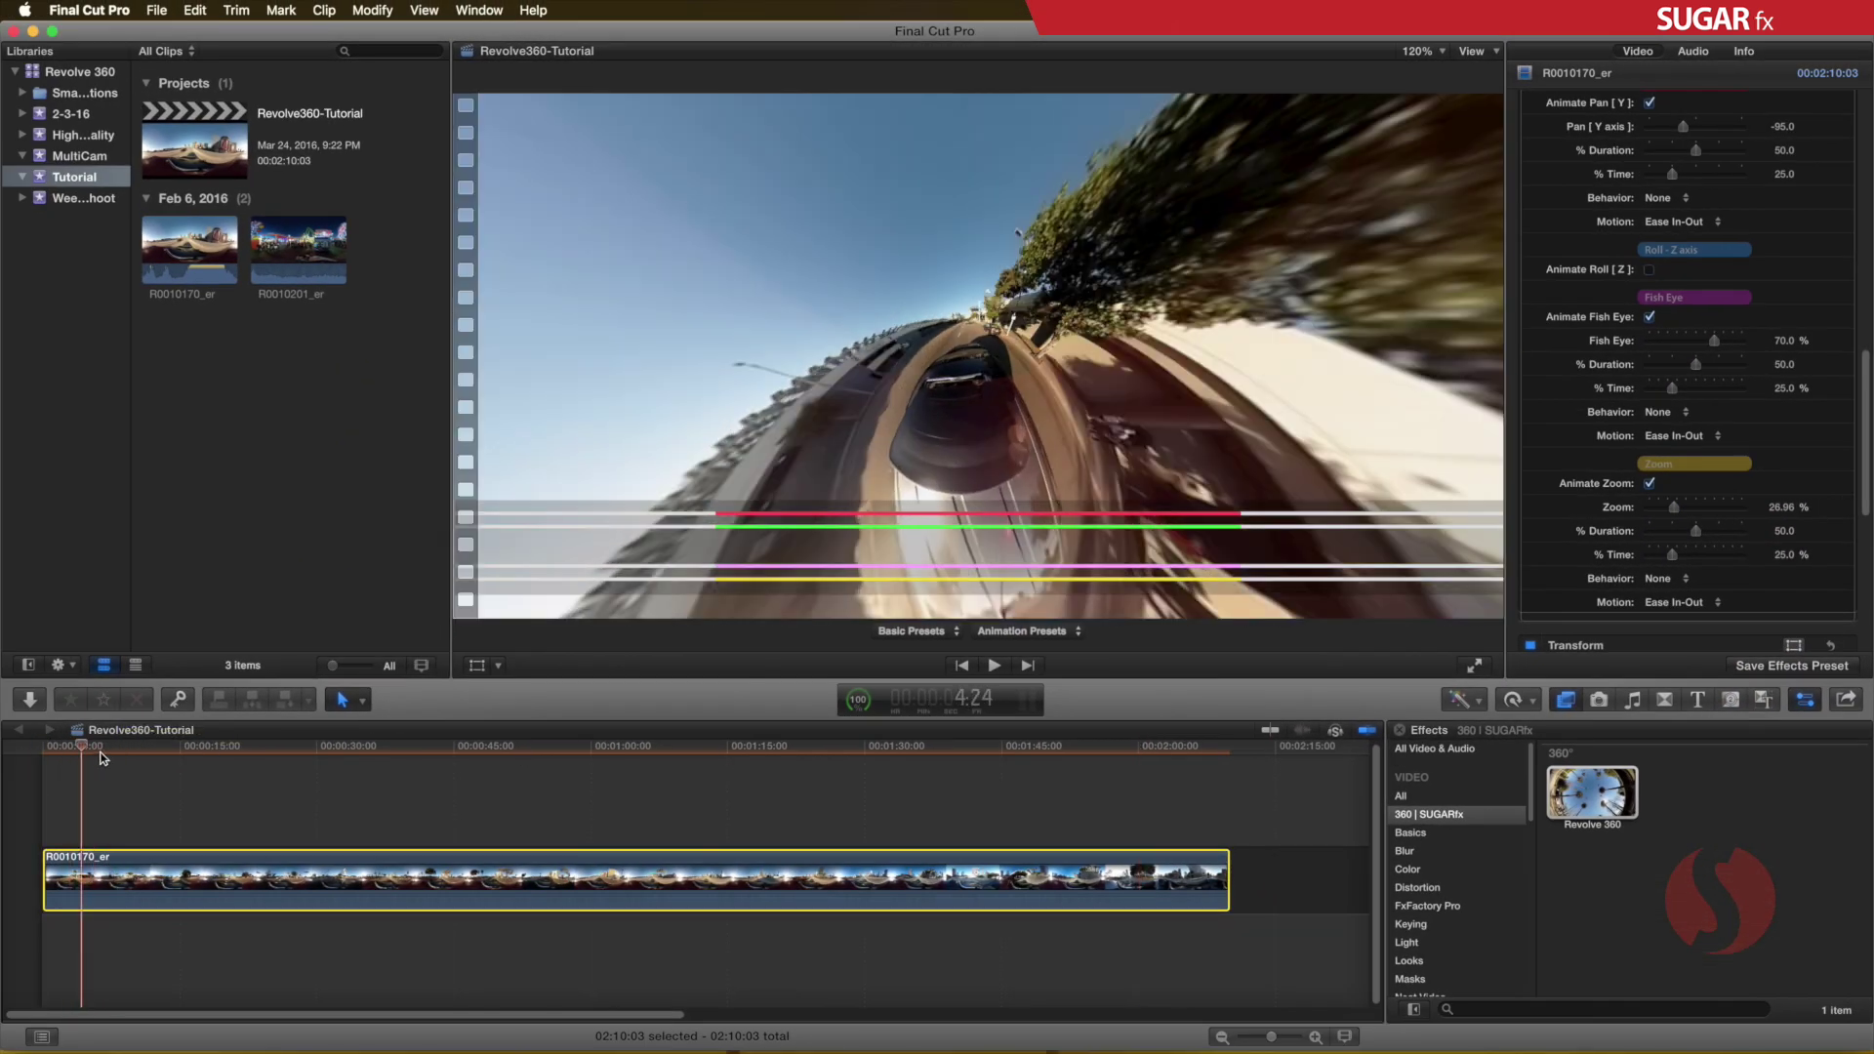
left_click_drag(73, 752, 1148, 769)
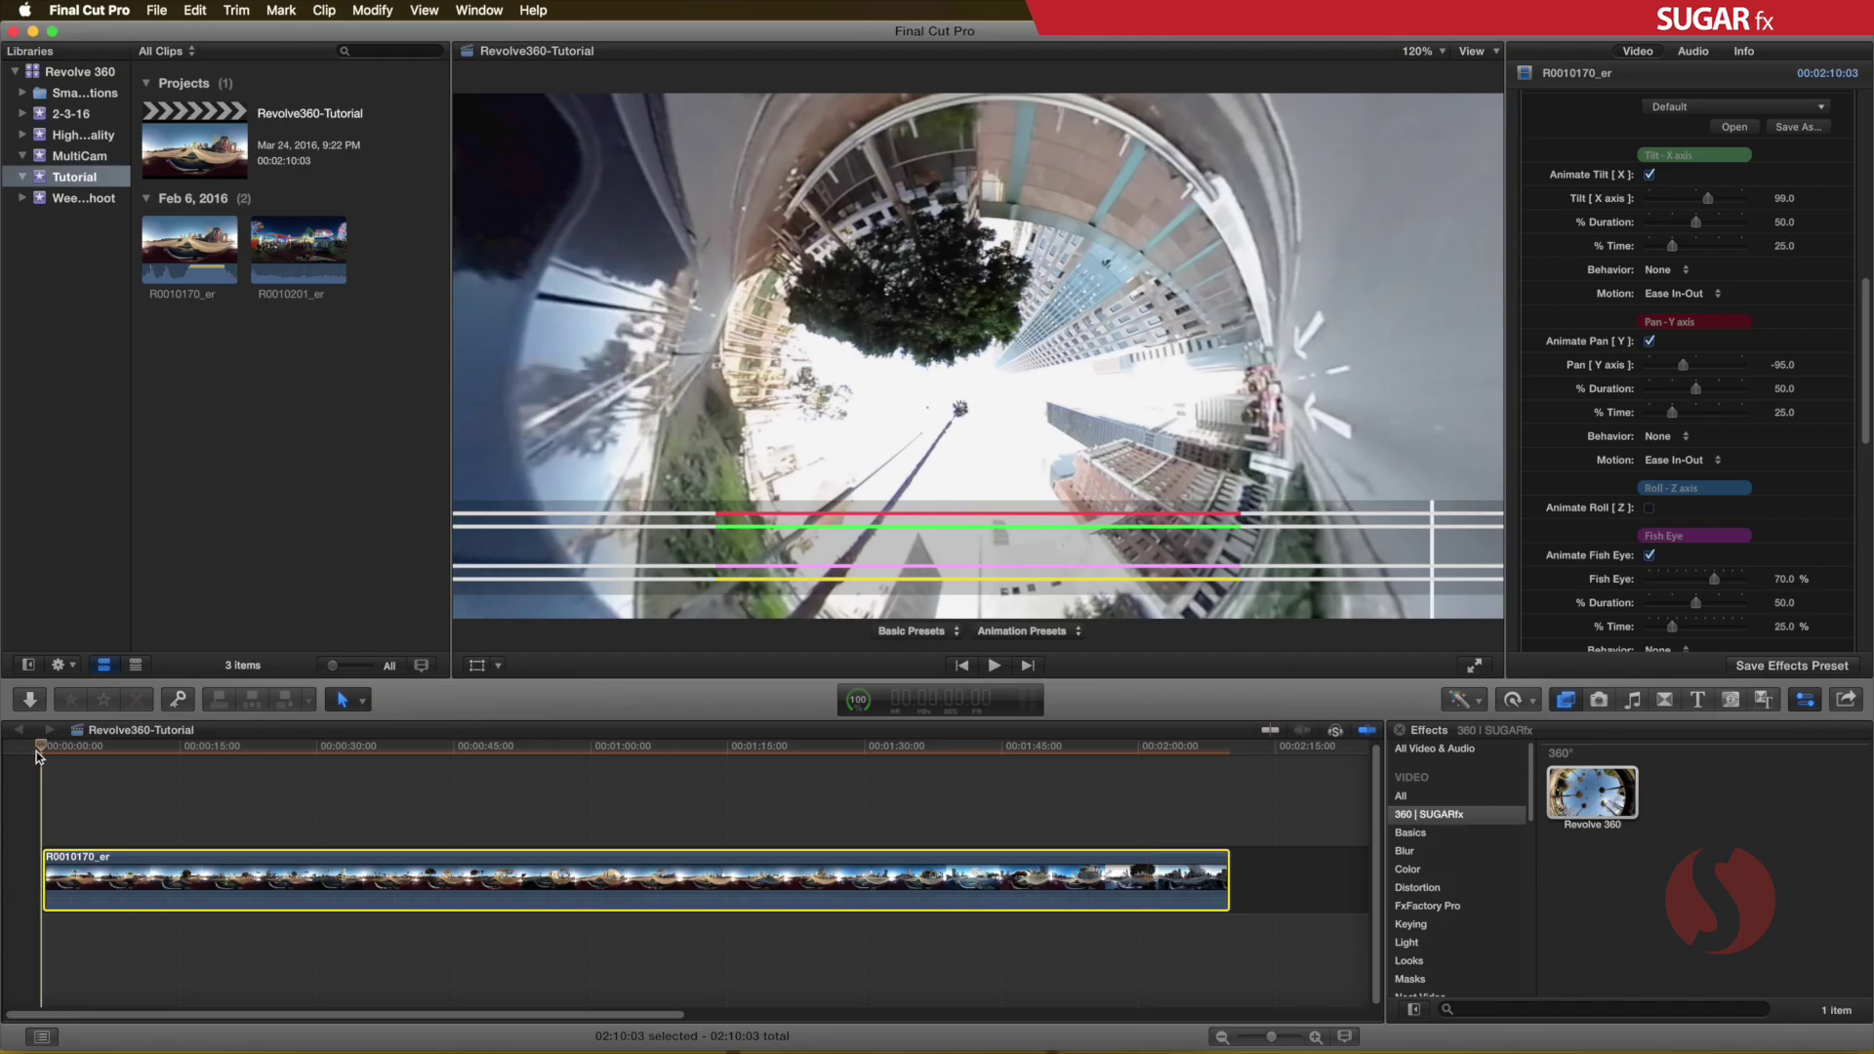
Play the clip and set the Pan animation's % Time to 0
key("space")
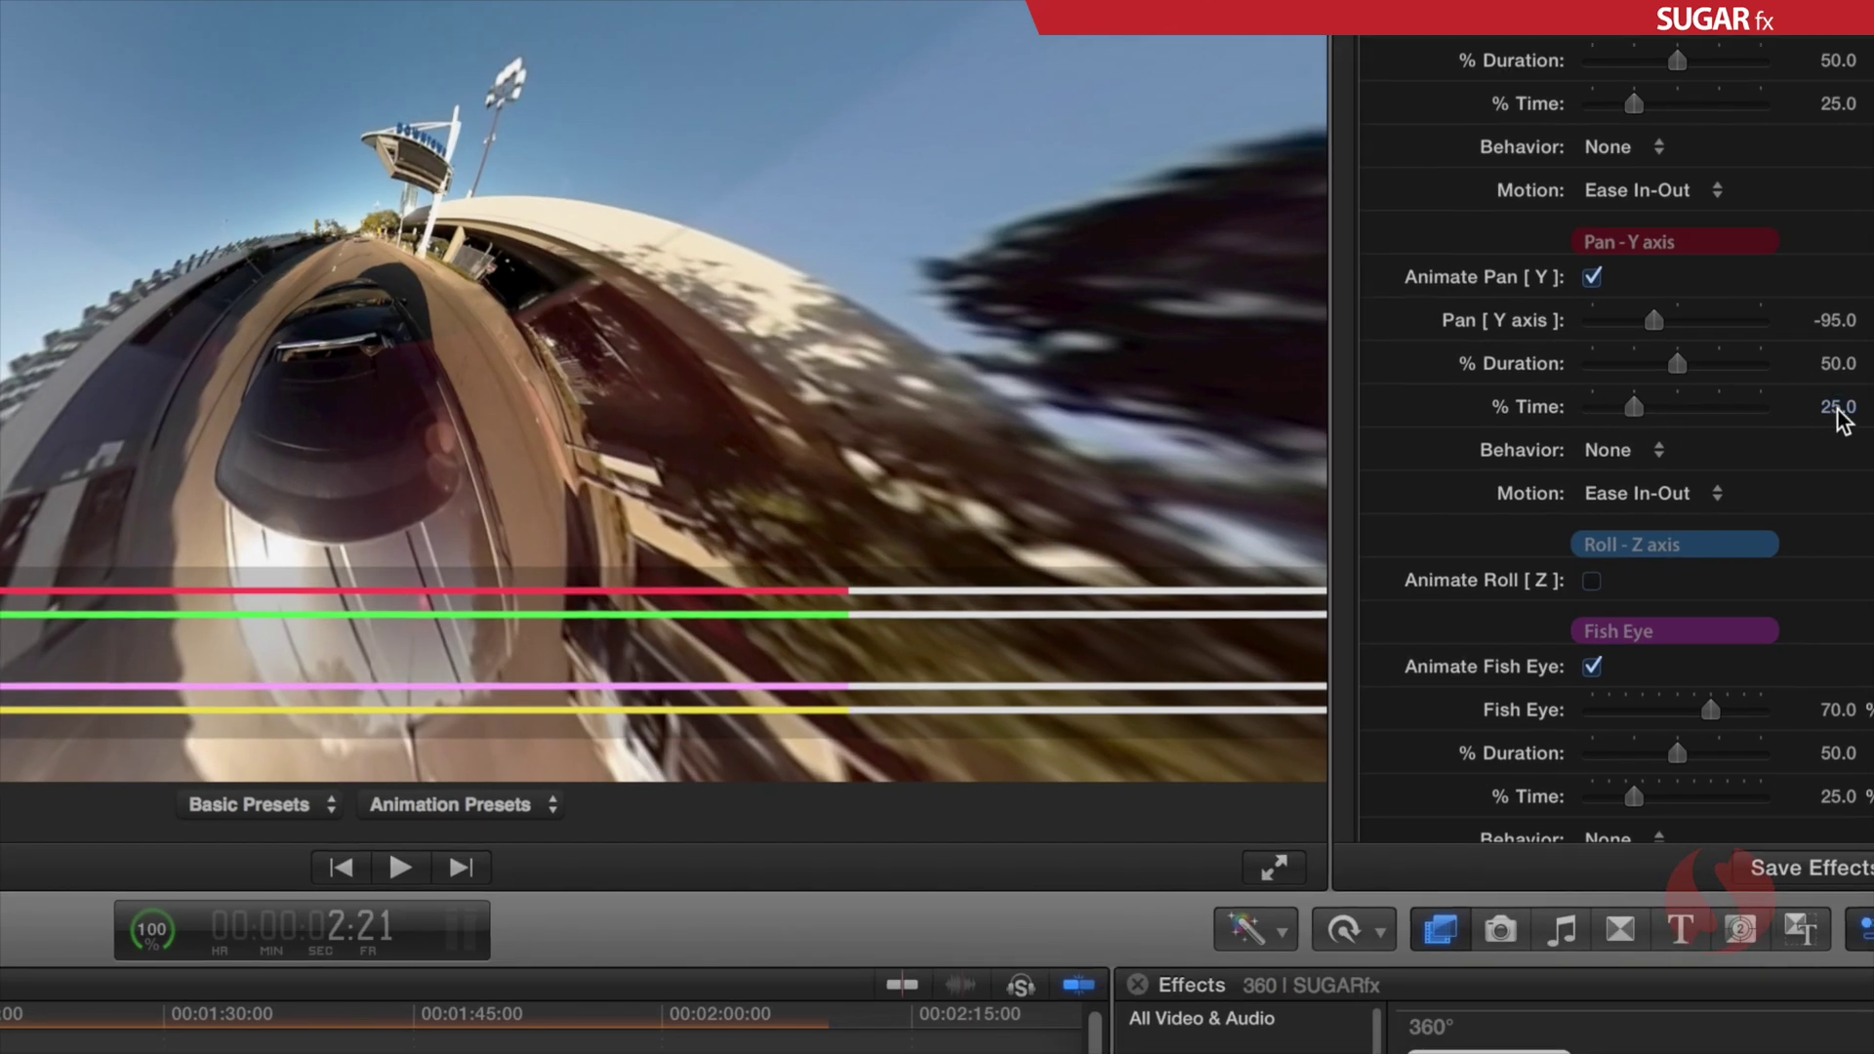
left_click_drag(1635, 406, 1586, 410)
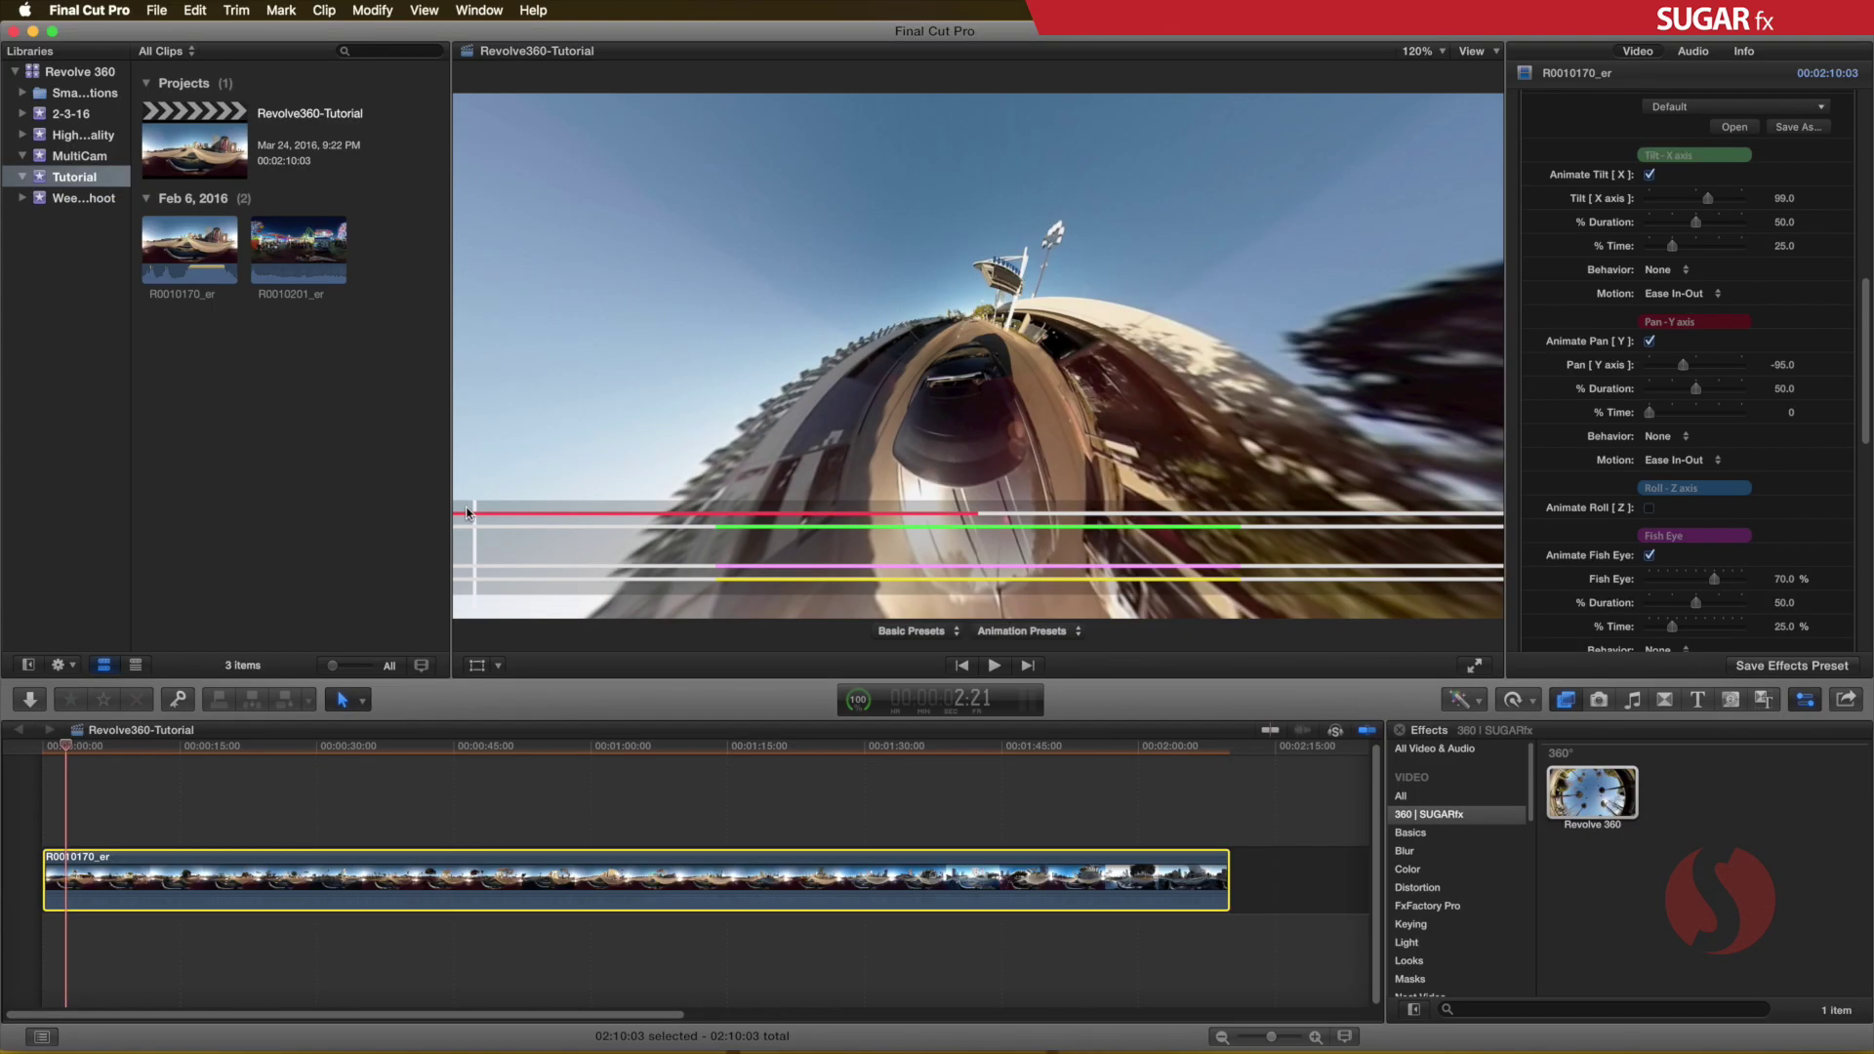
left_click(649, 748)
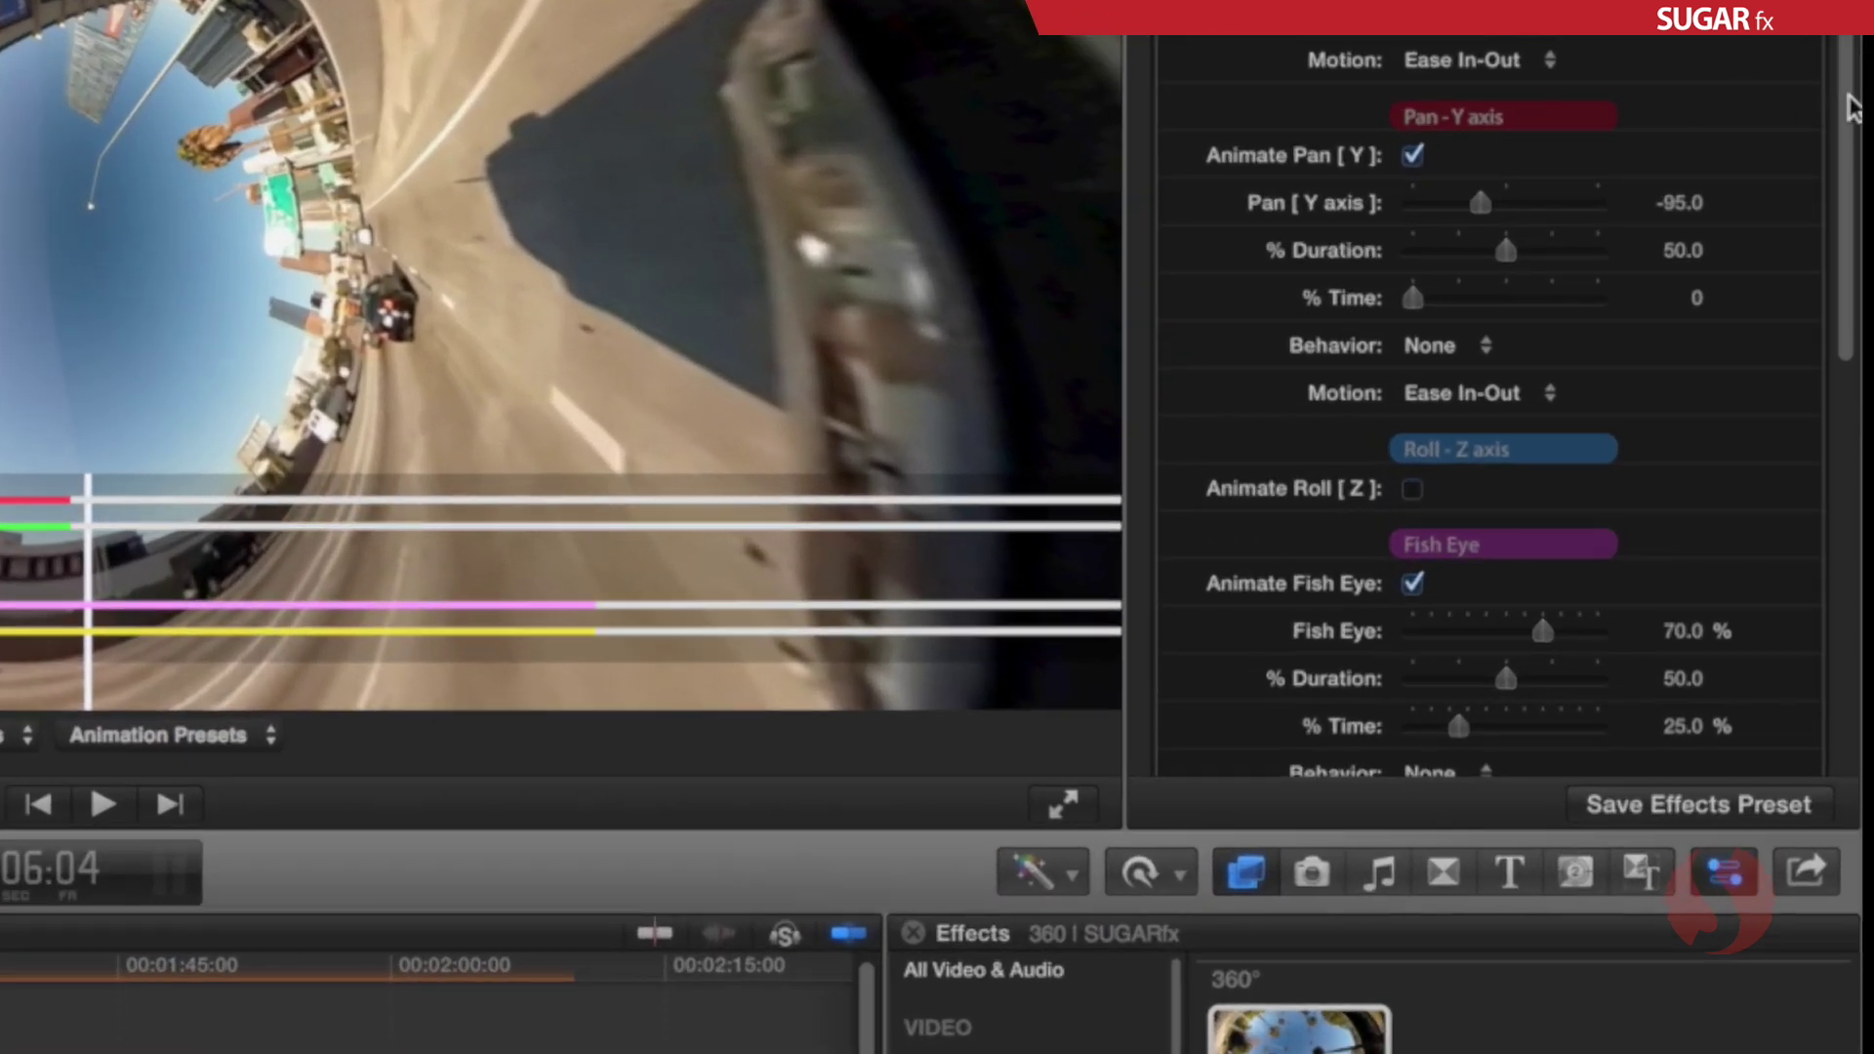
Set the Fish Eye and Zoom % Time to 0, then scrub from the clip start to preview
scroll(1692, 248, "down", 5)
left_click_drag(1463, 306, 1426, 302)
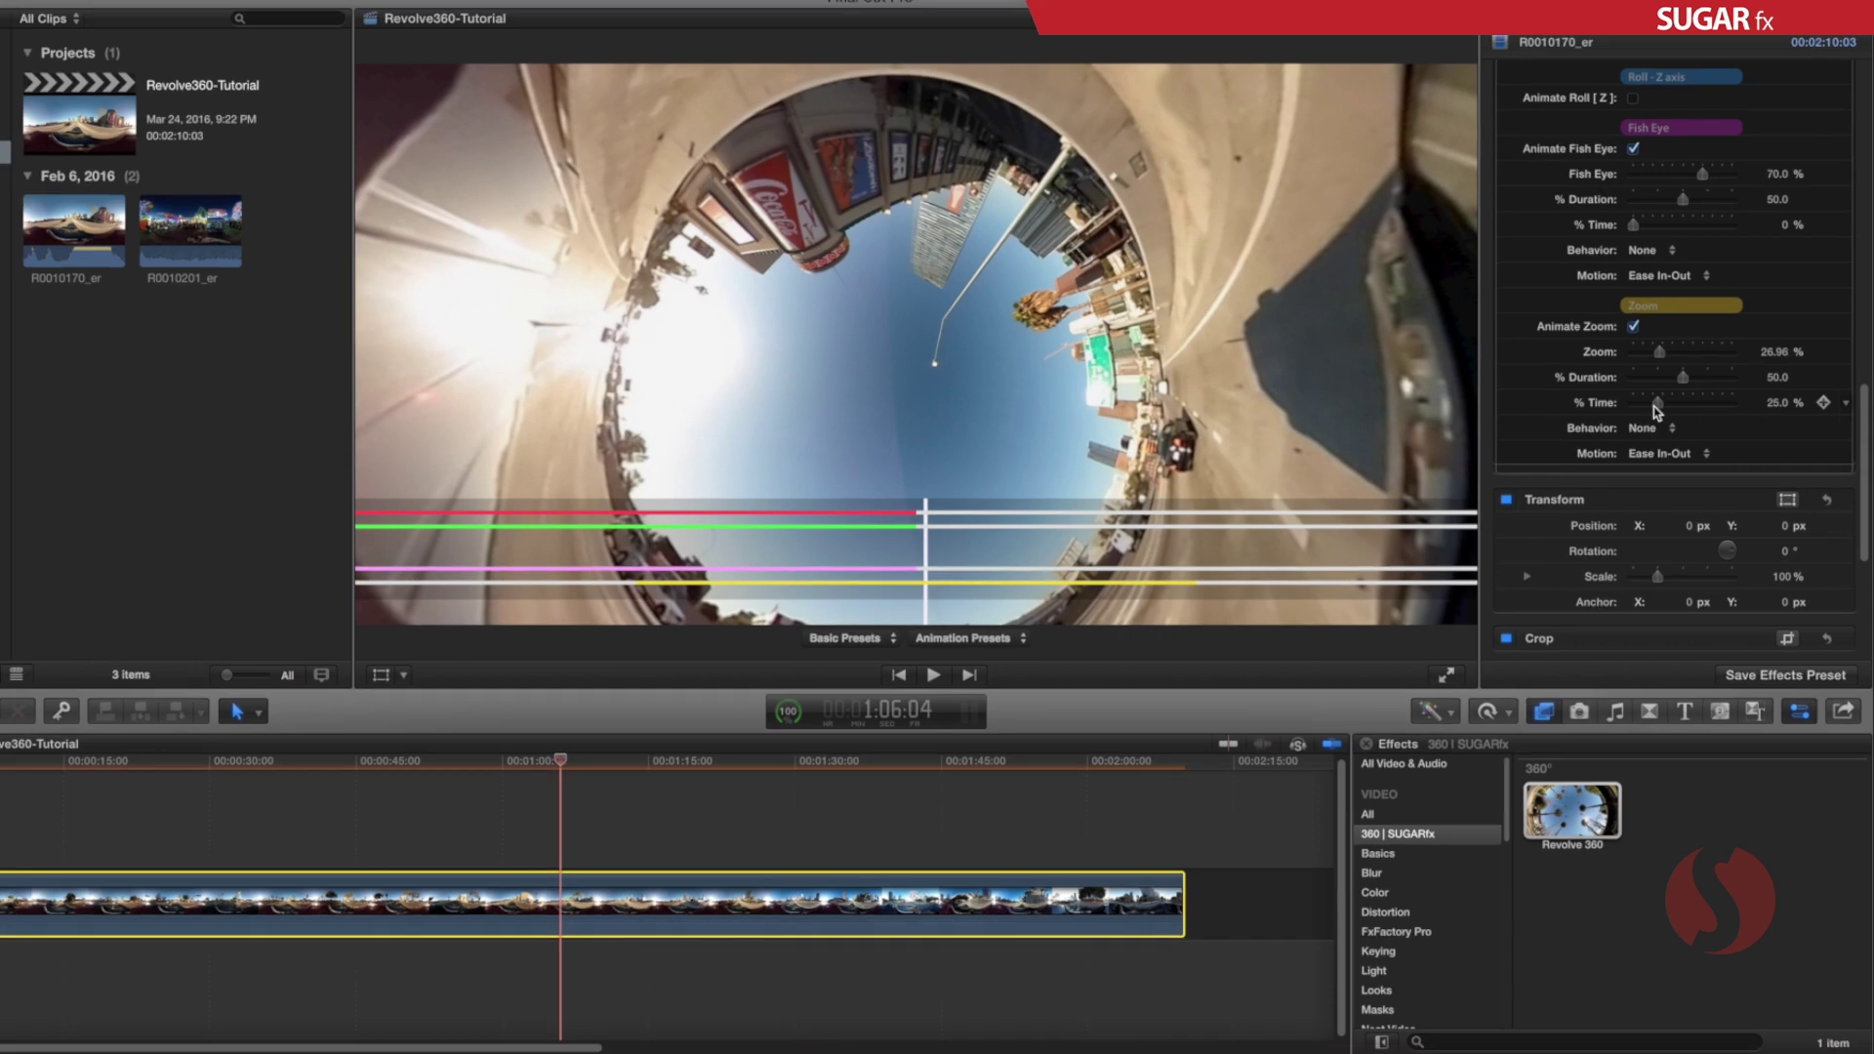
left_click_drag(1653, 406, 1632, 402)
key("Home")
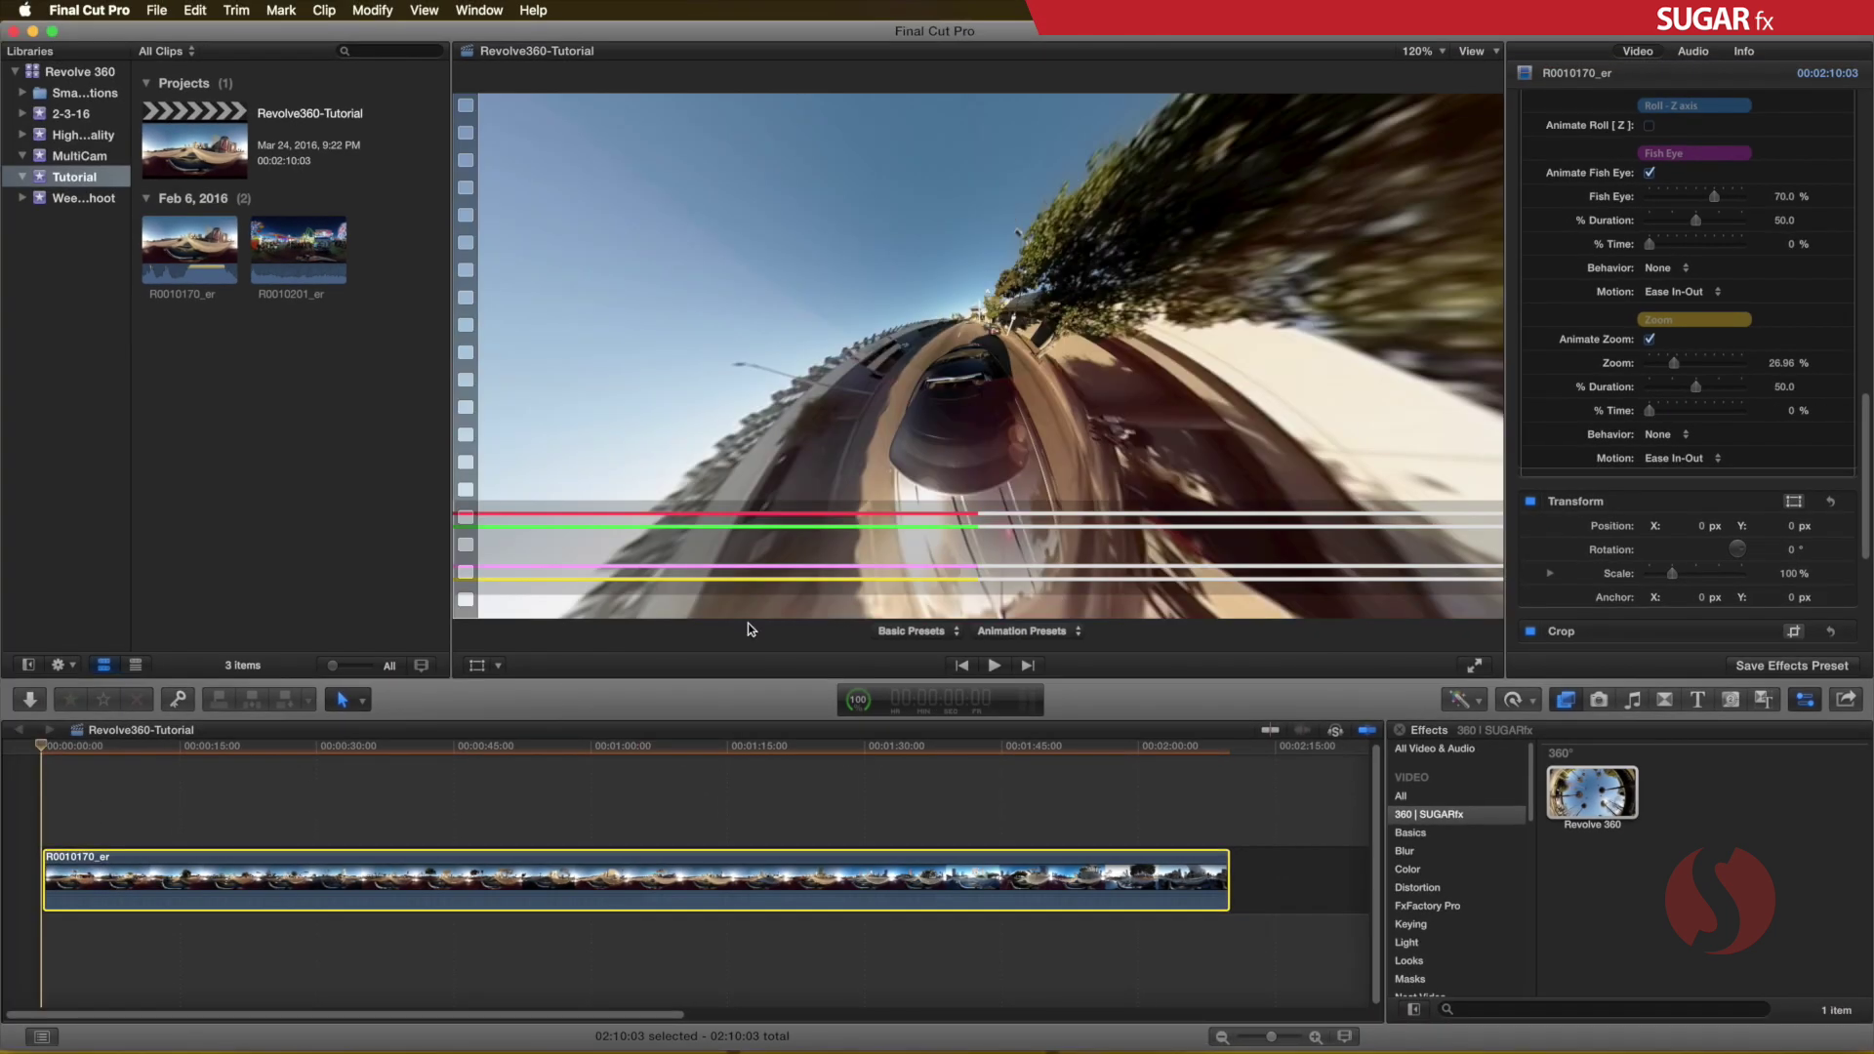
left_click_drag(49, 746, 1191, 805)
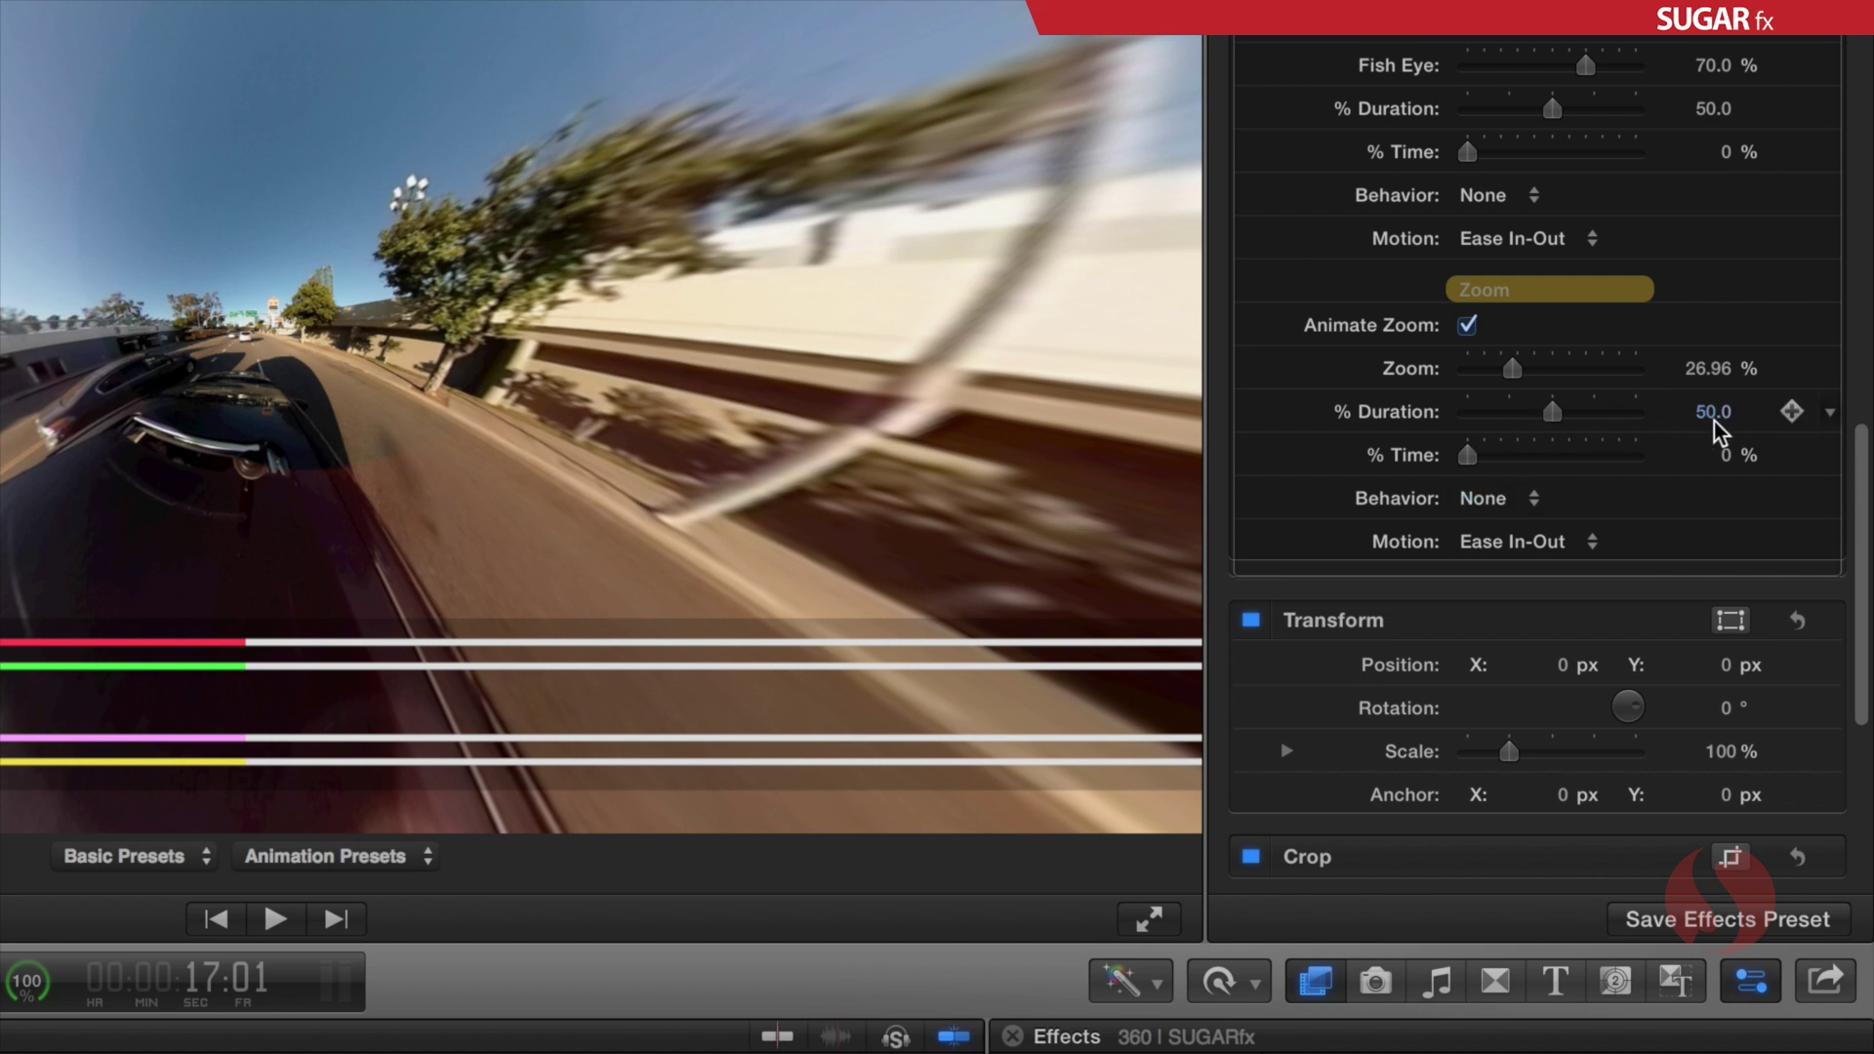
Move the Zoom, Fish Eye, Pan and Tilt % Time sliders to 50.0, then scrub to preview
left_click_drag(1470, 457, 1557, 464)
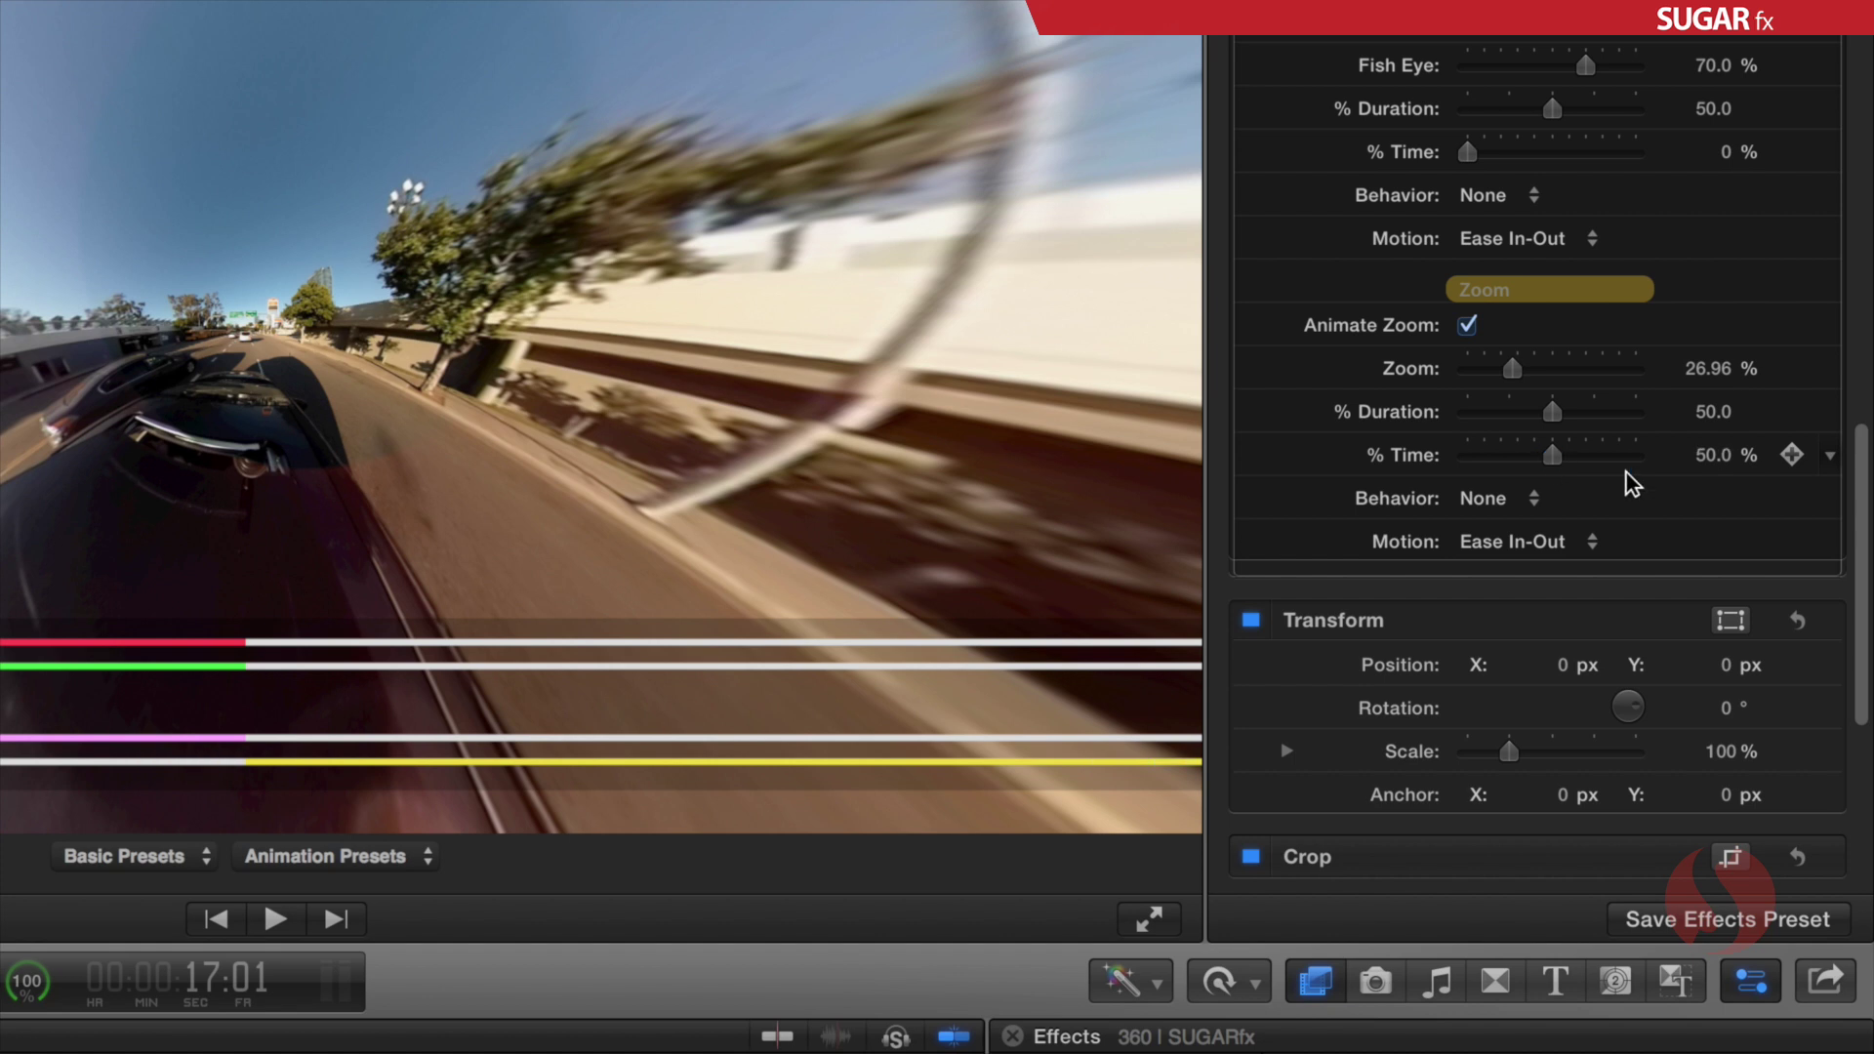
scroll(1862, 418, "up", 6)
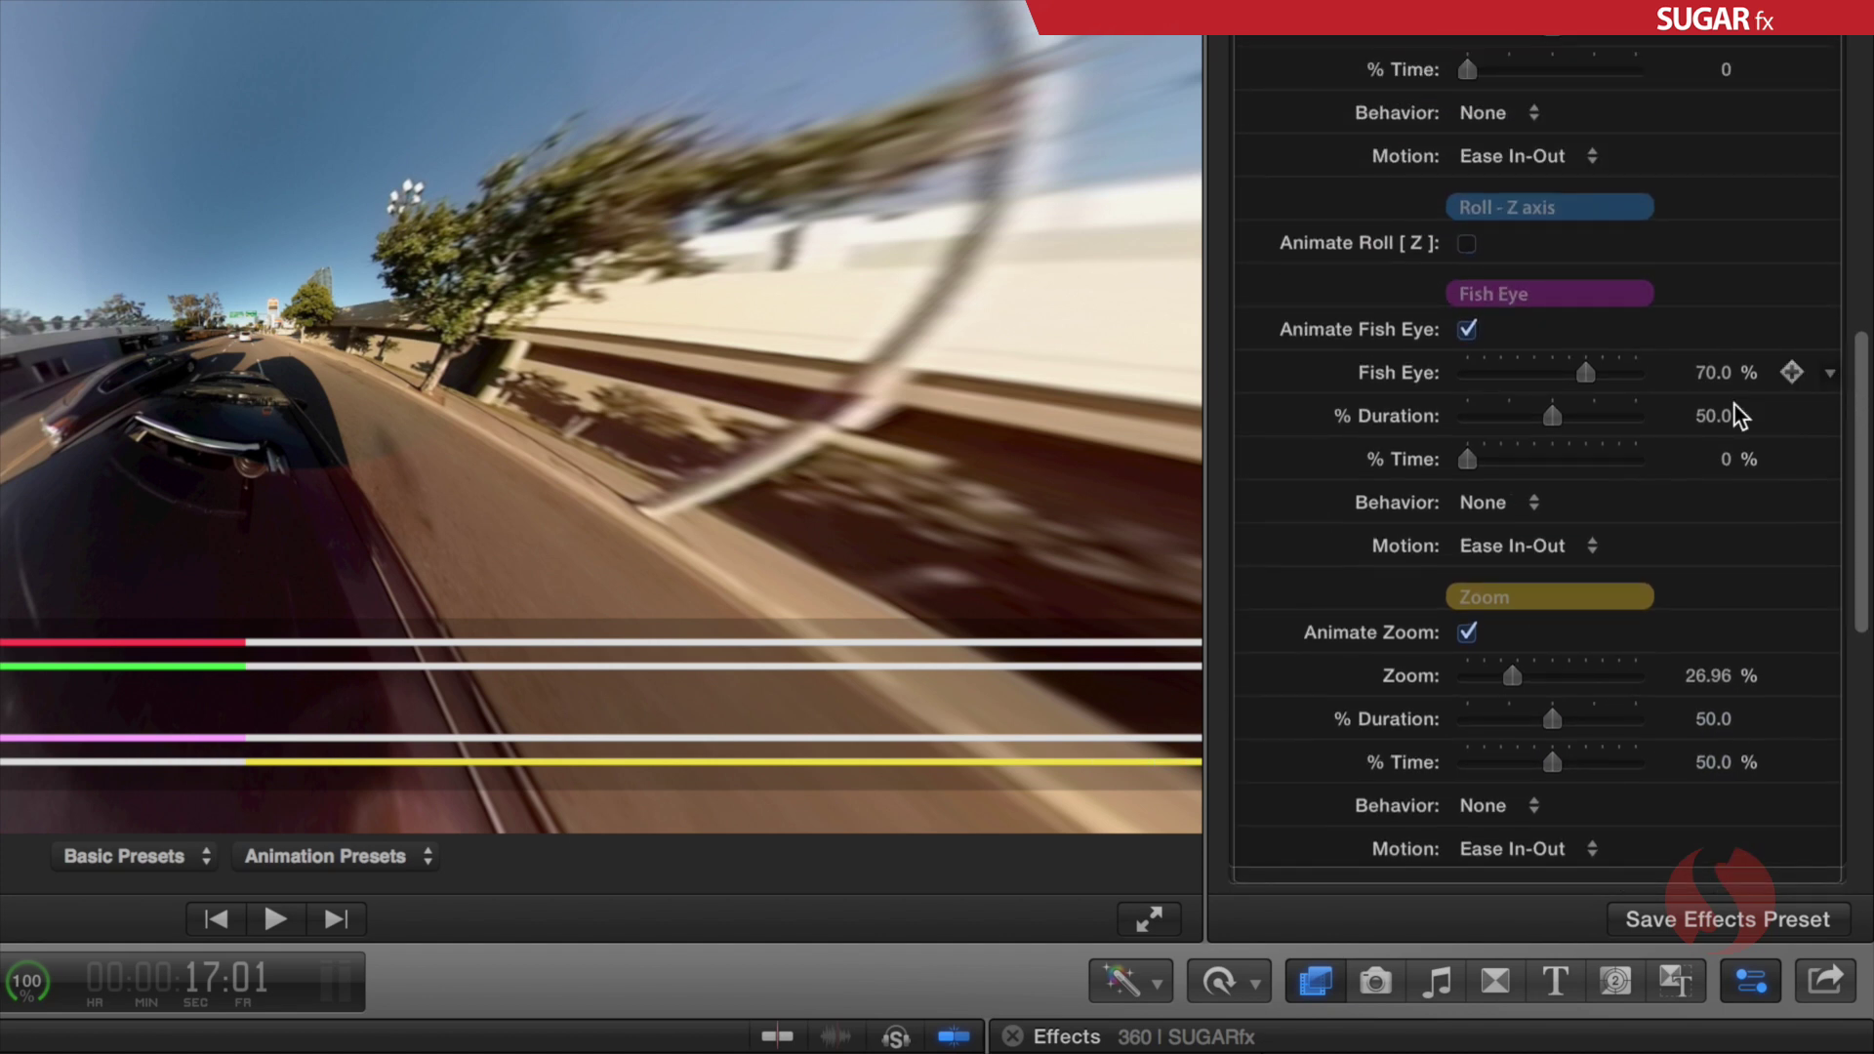
mouse_move(1730, 459)
left_mouse_down()
mouse_move(1719, 476)
mouse_move(1767, 475)
left_mouse_up()
scroll(1859, 459, "up", 6)
scroll(1733, 430, "up", 5)
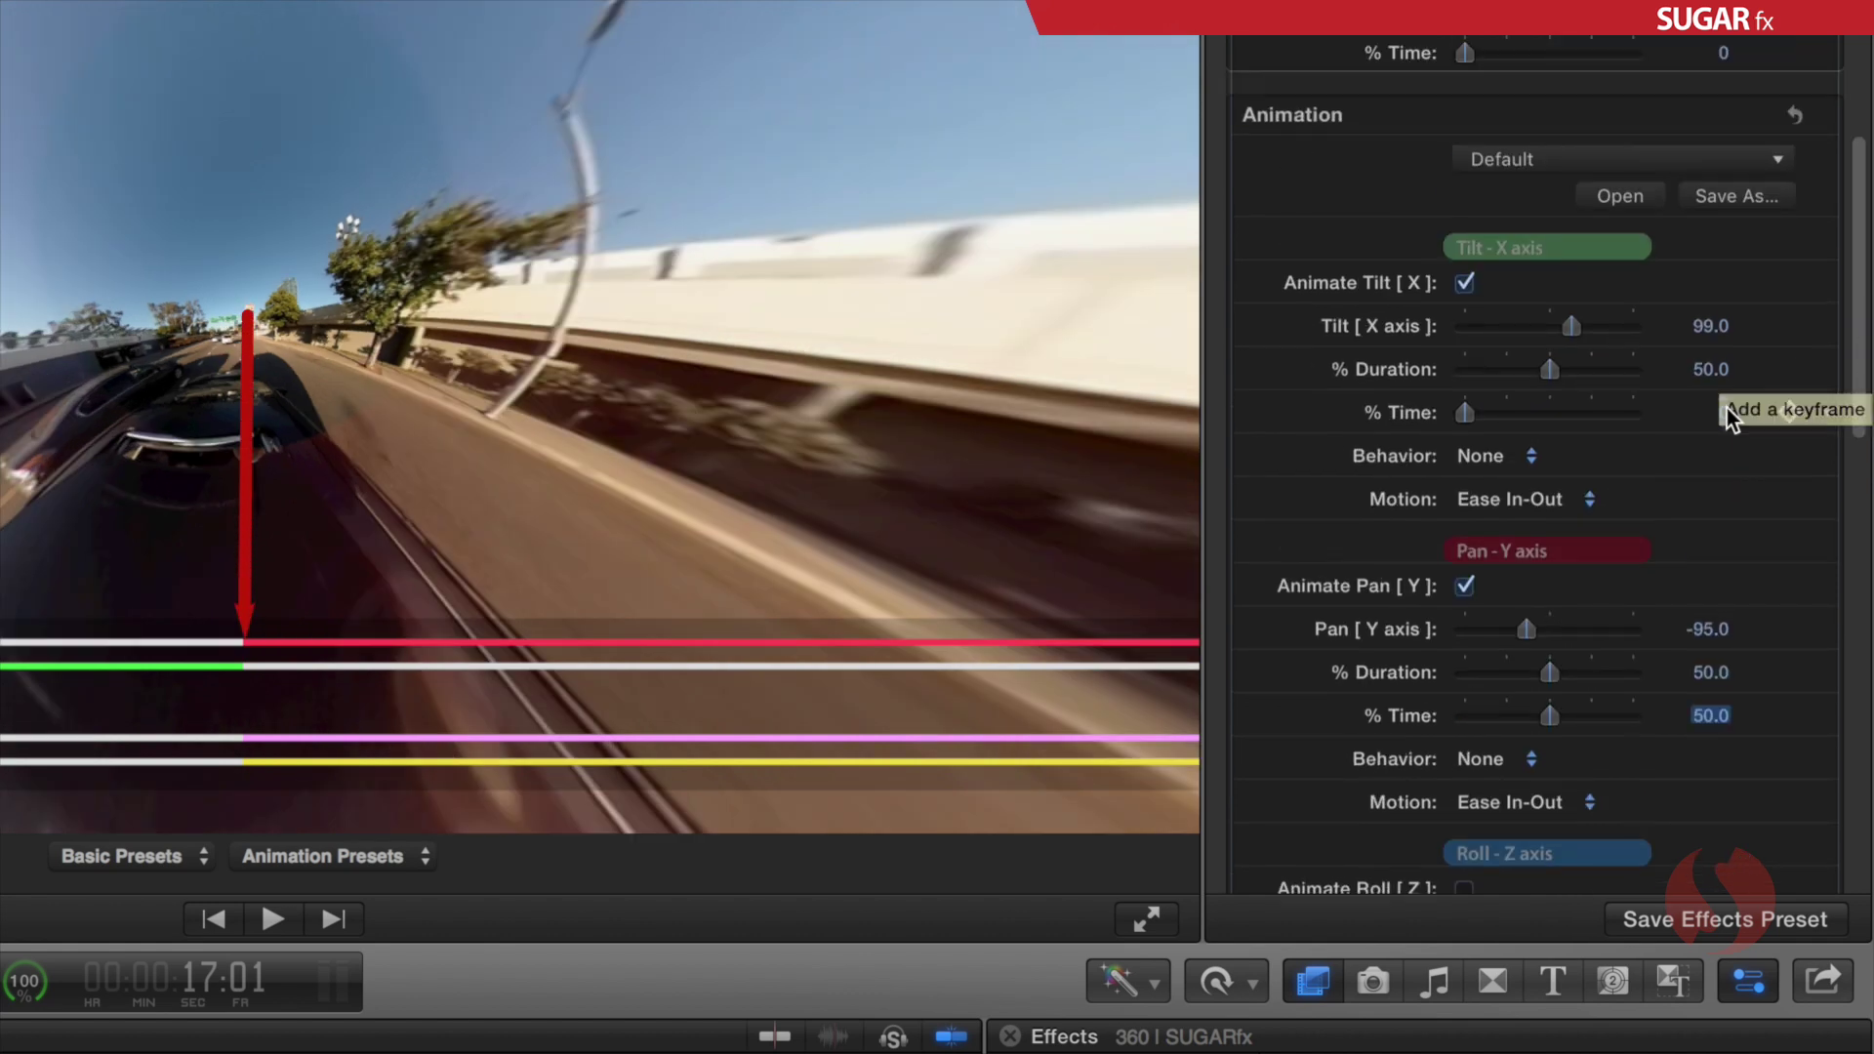
left_click_drag(1724, 412, 1762, 413)
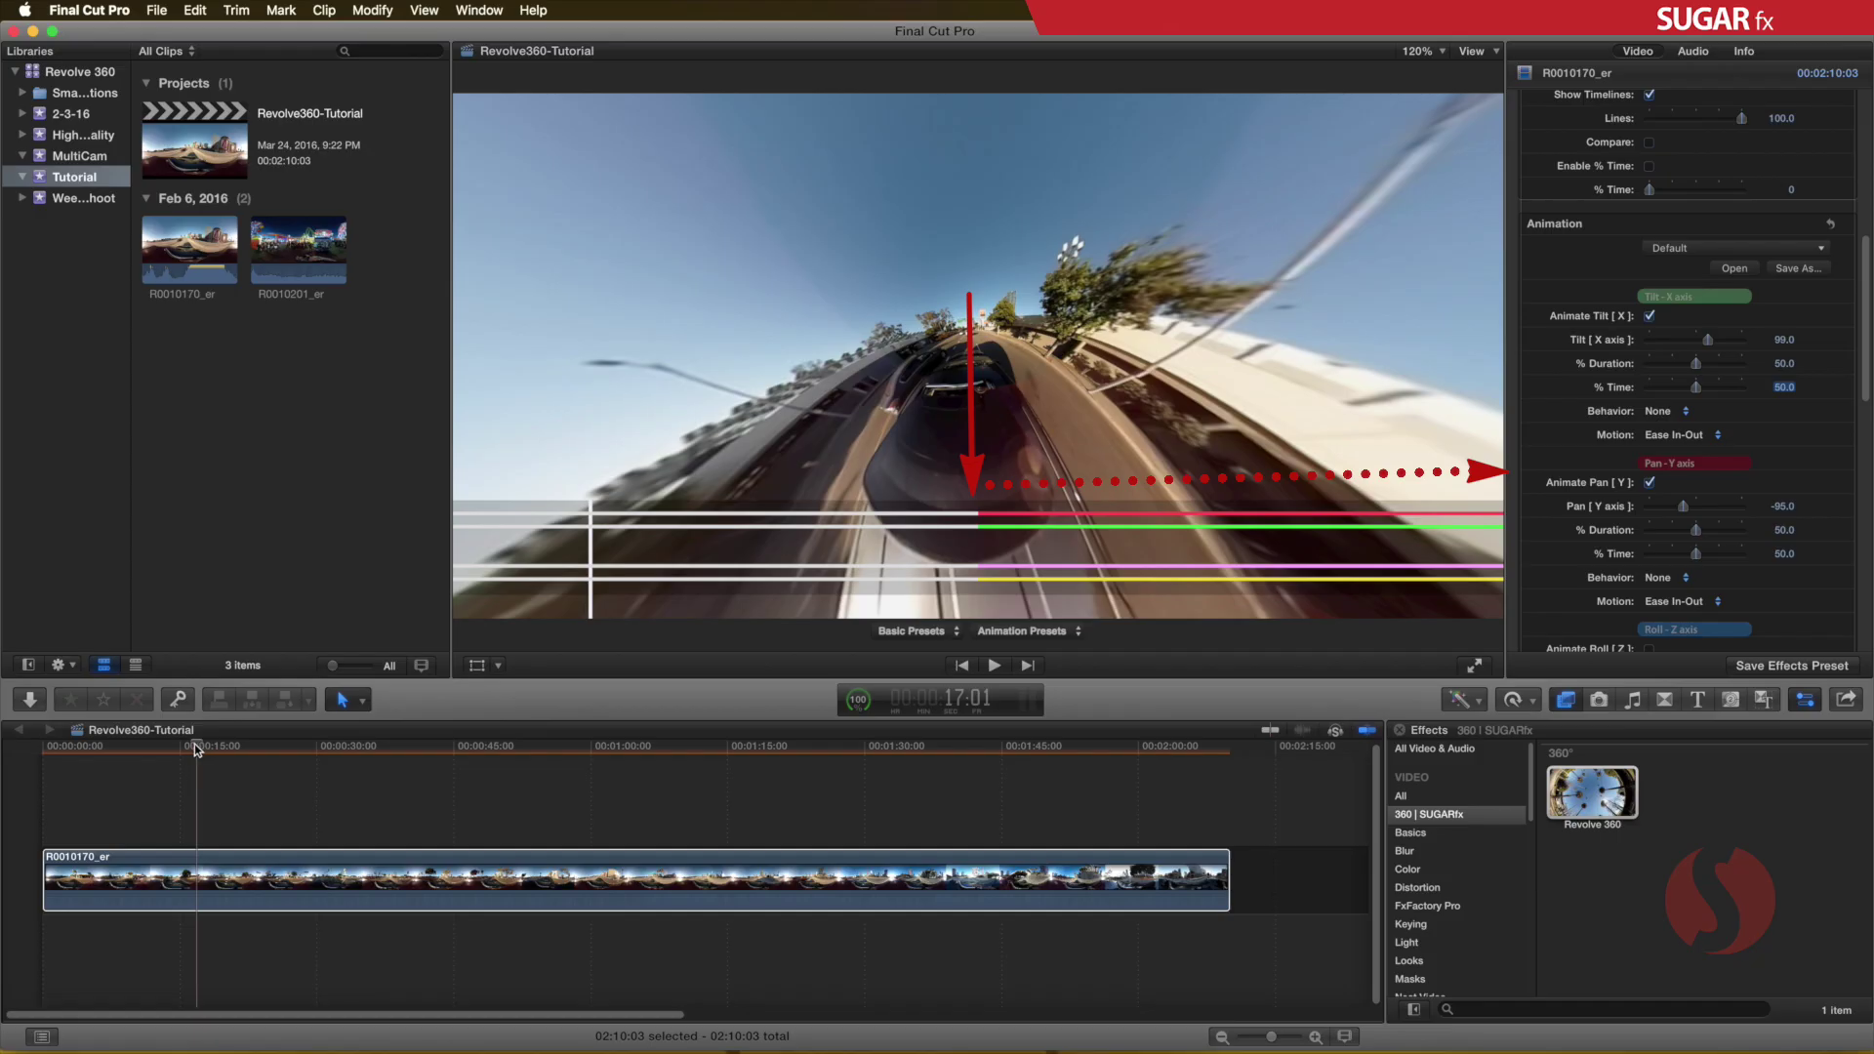
left_click_drag(312, 747, 212, 763)
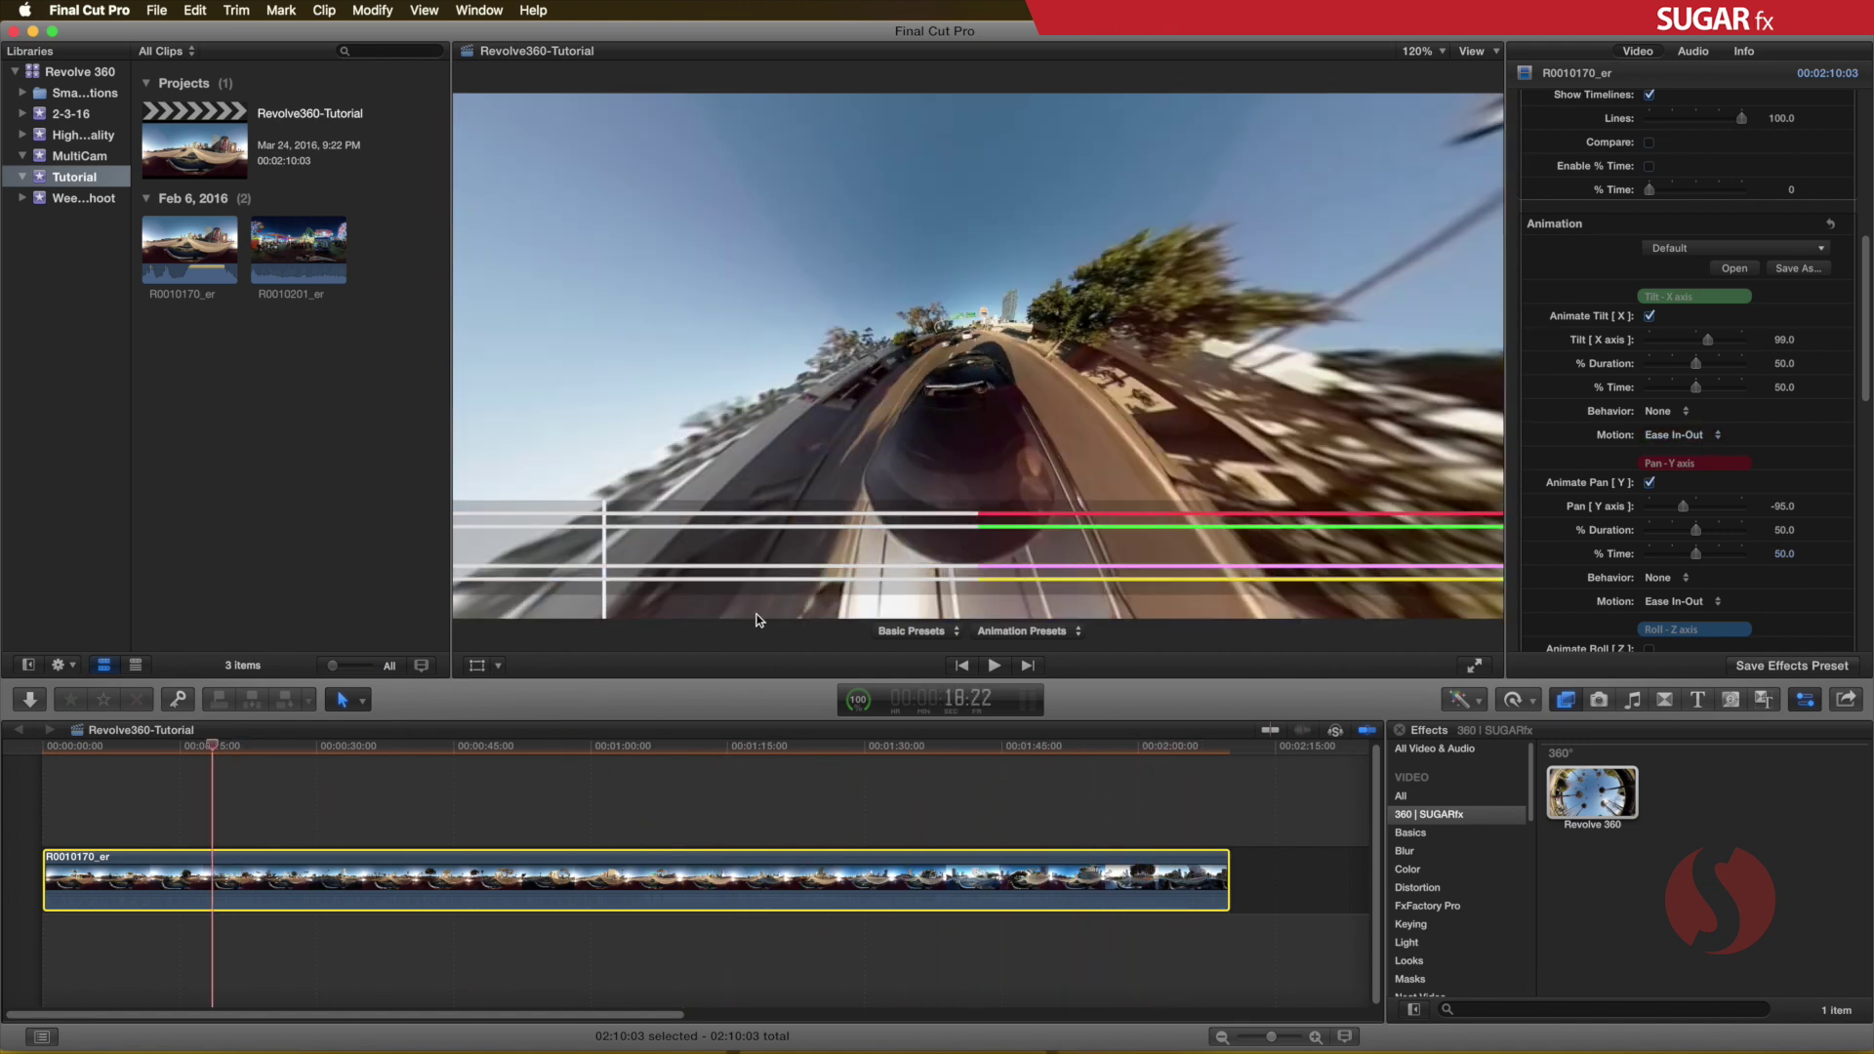